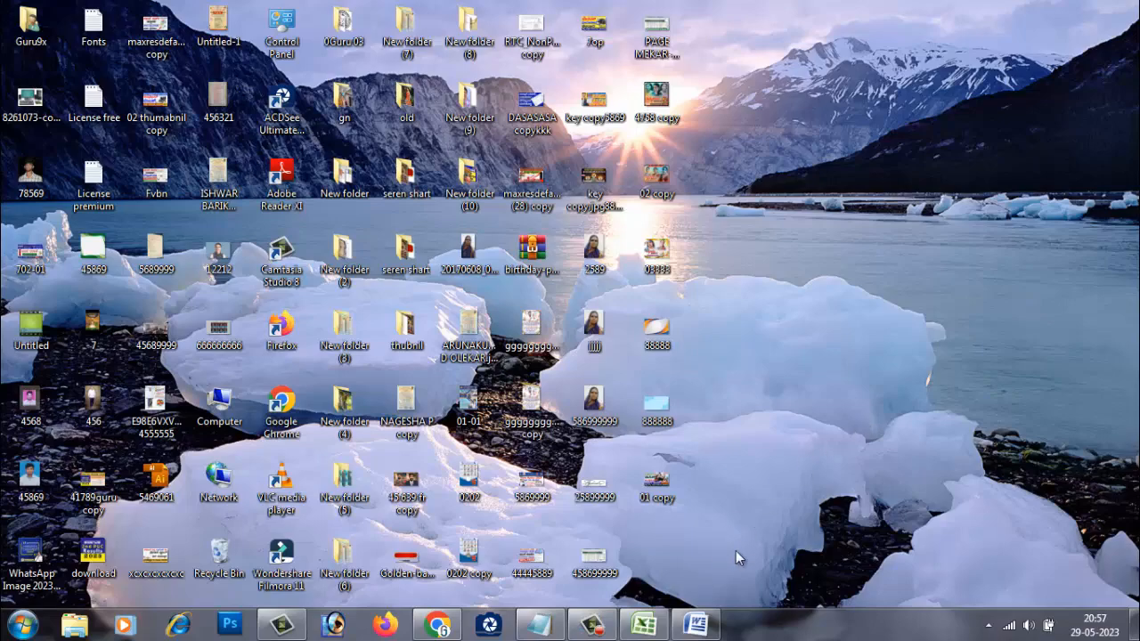
Switch to the Enrolled Student List workbook in Excel and look over the full student table on Sheet1.
{"action": "left_click", "coordinate": [641, 627]}
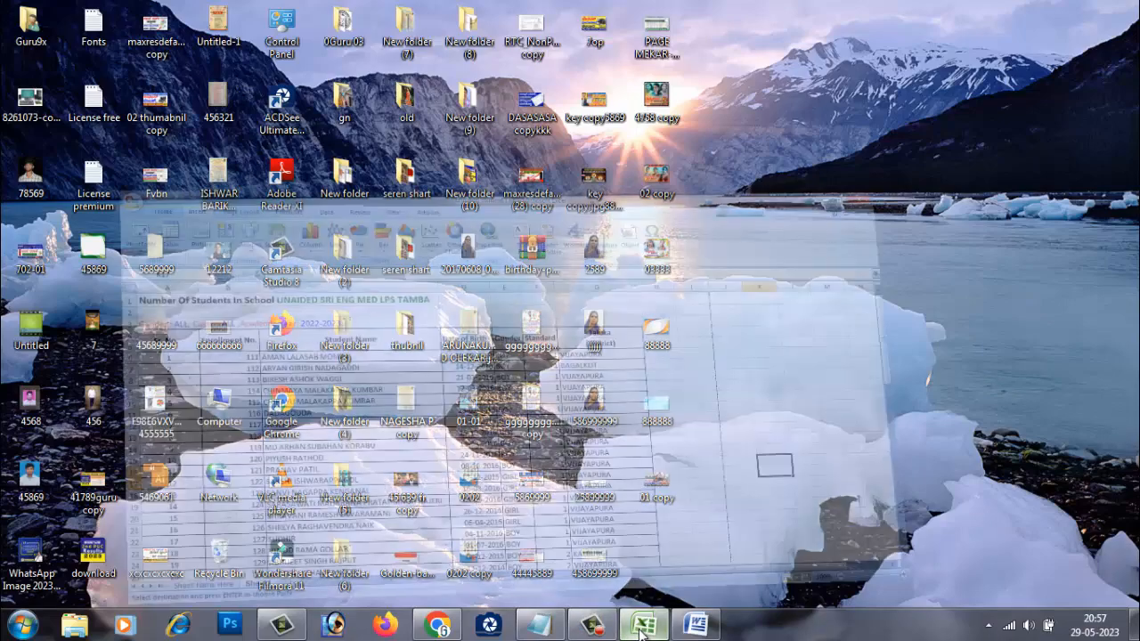
{"action": "left_click", "coordinate": [773, 351]}
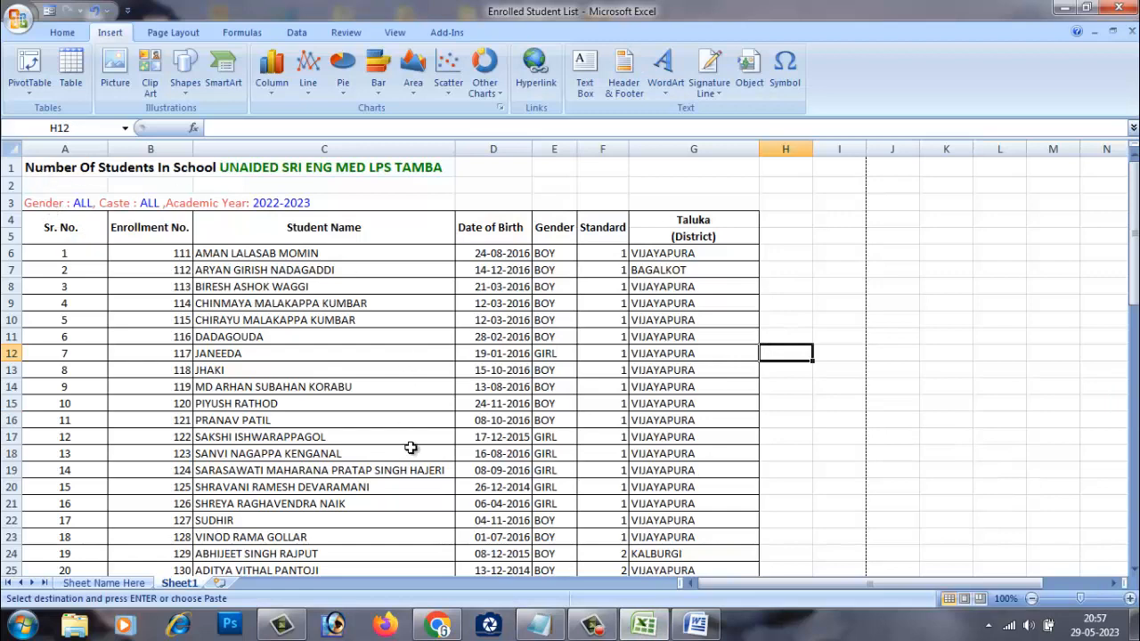
{"action": "scroll", "coordinate": [408, 449], "scroll_direction": "down", "scroll_amount": 3}
{"action": "scroll", "coordinate": [411, 450], "scroll_direction": "up", "scroll_amount": 3}
{"action": "left_click_drag", "start_coordinate": [45, 167], "coordinate": [716, 571]}
{"action": "left_click", "coordinate": [765, 437]}
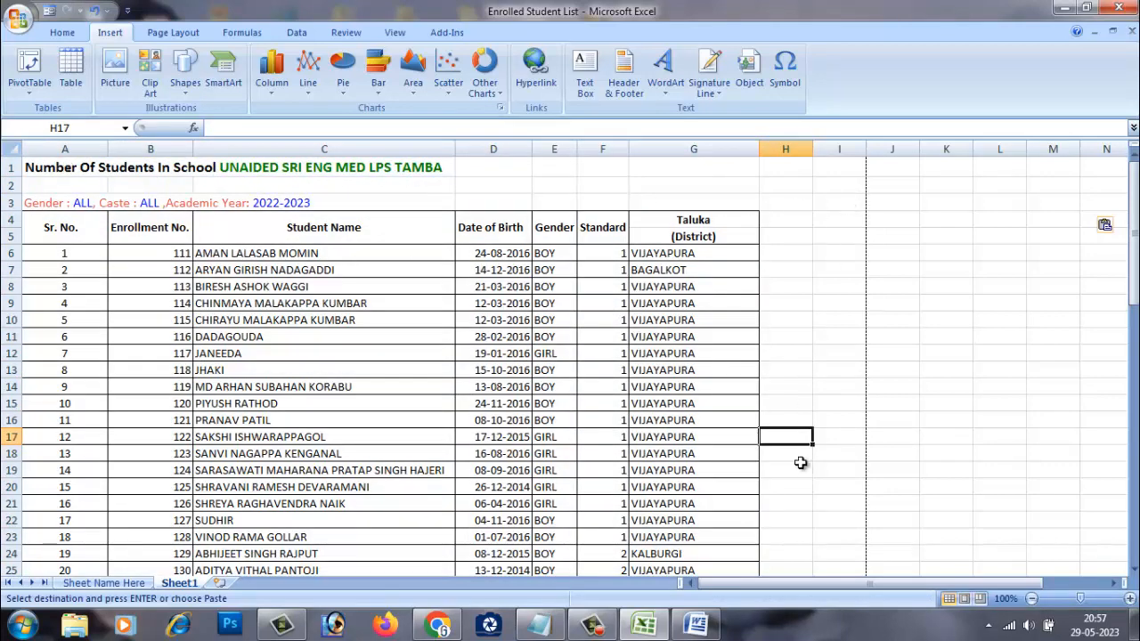
{"action": "left_click", "coordinate": [792, 402]}
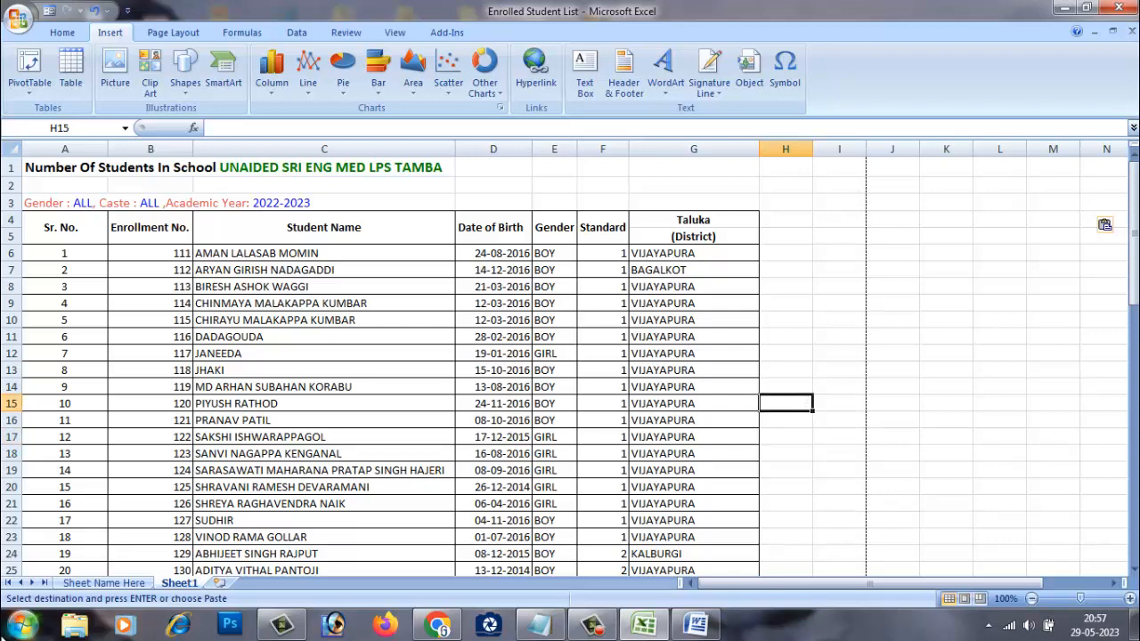
Switch to Word, replace the selected sample text in Document1 with the copied student table, and check how it fits the page.
{"action": "left_click", "coordinate": [21, 625]}
{"action": "left_click", "coordinate": [699, 624]}
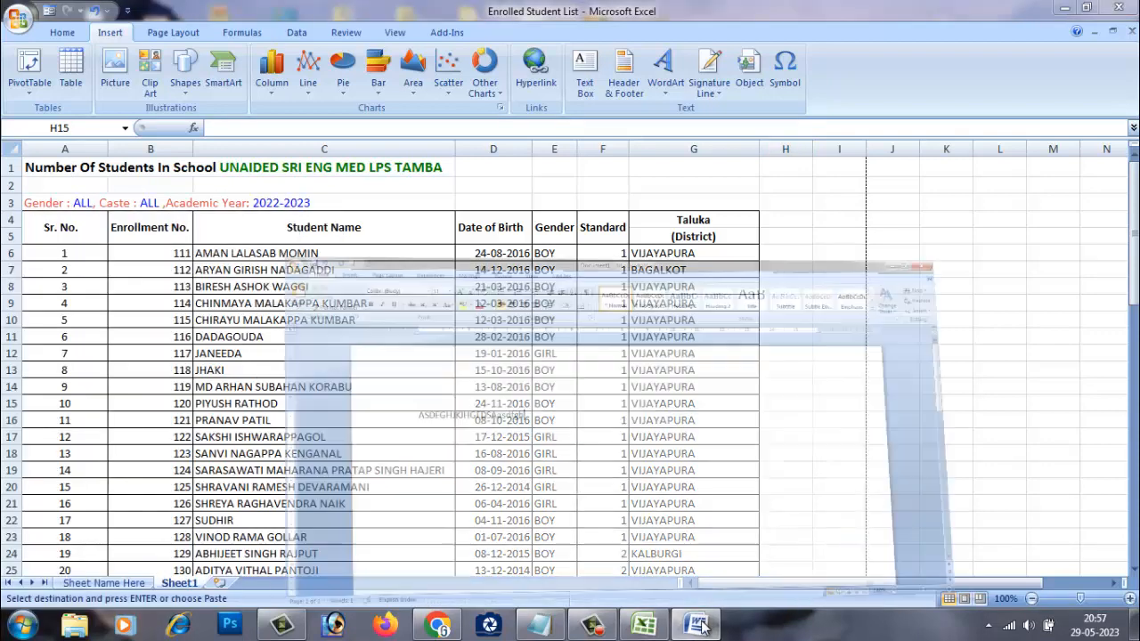
{"action": "left_click", "coordinate": [185, 278]}
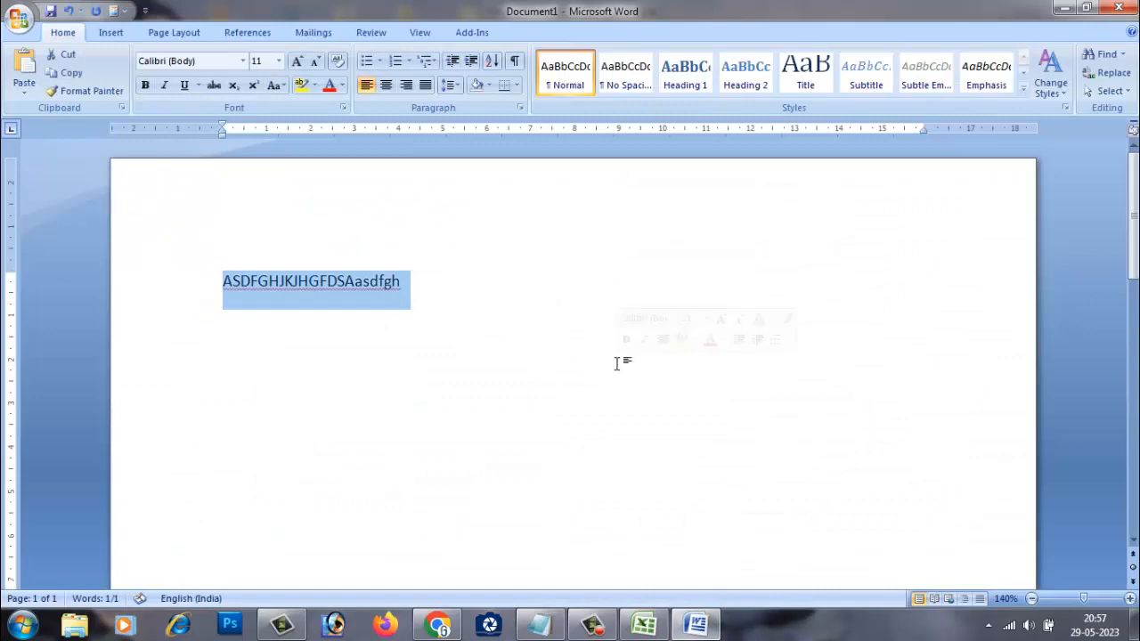
{"action": "key", "text": "ctrl+v"}
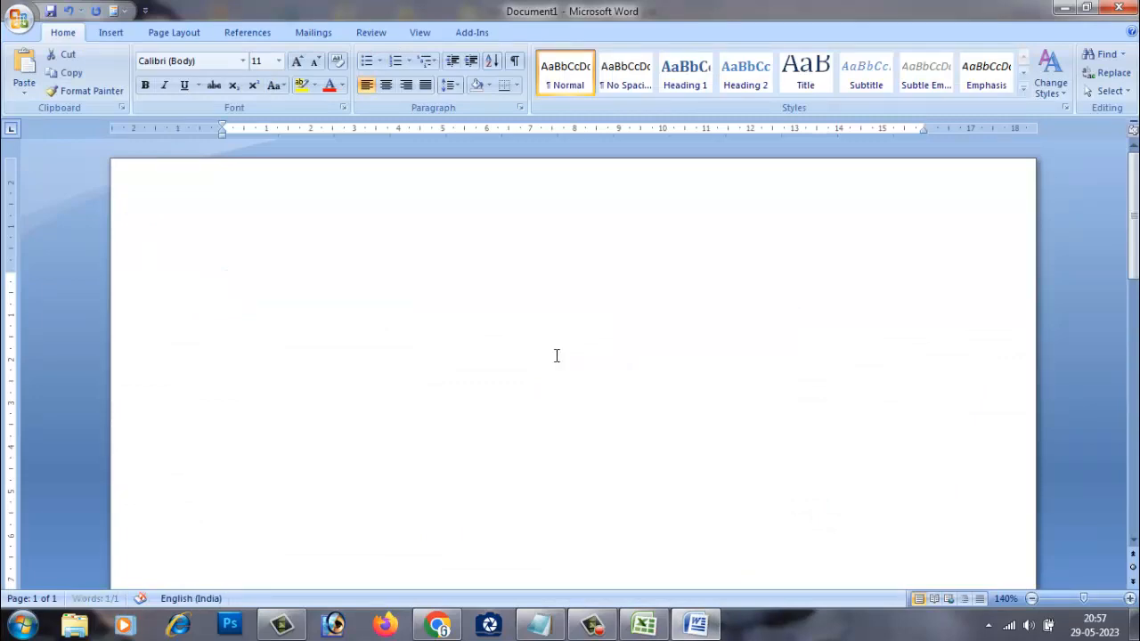
{"action": "scroll", "coordinate": [557, 405], "scroll_direction": "down", "scroll_amount": 3}
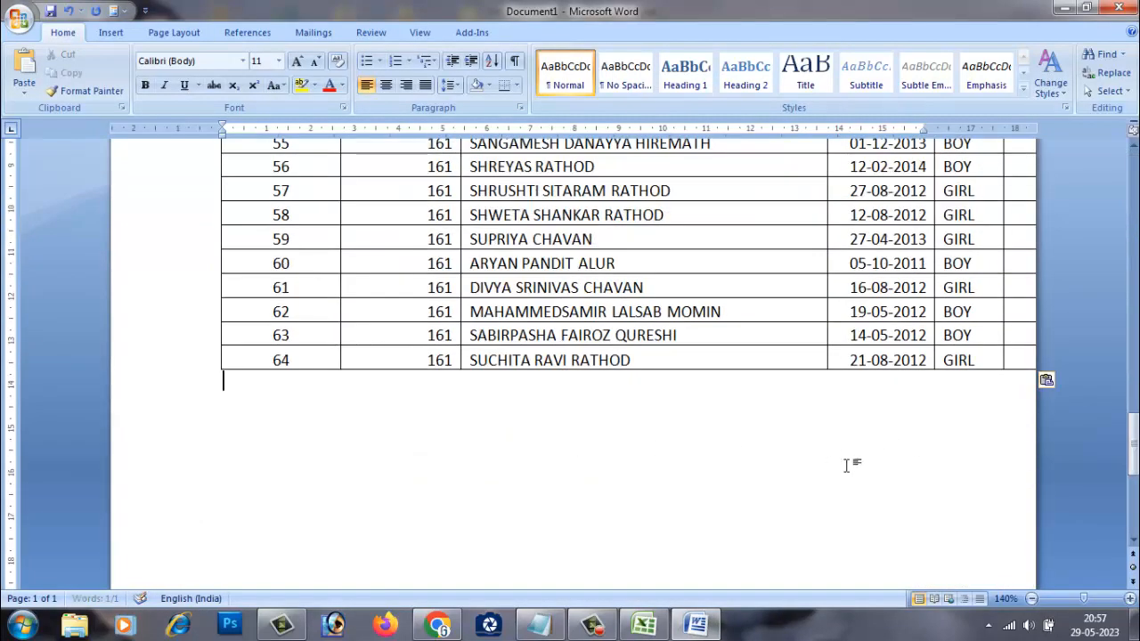
{"action": "scroll", "coordinate": [718, 365], "scroll_direction": "up", "scroll_amount": 18}
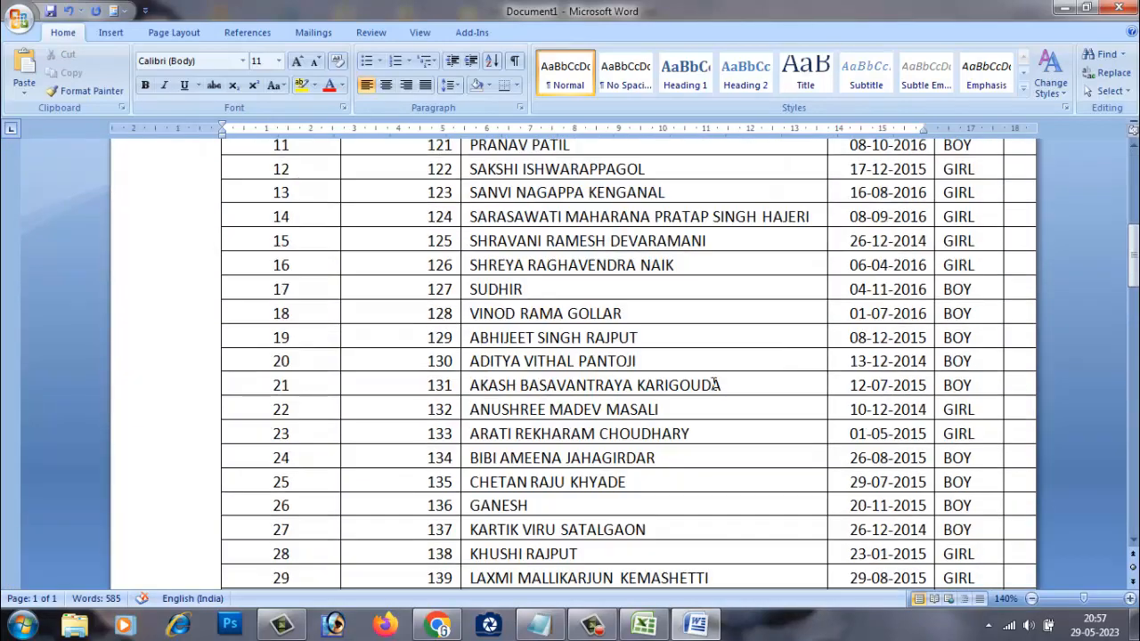
{"action": "scroll", "coordinate": [718, 385], "scroll_direction": "up", "scroll_amount": 9}
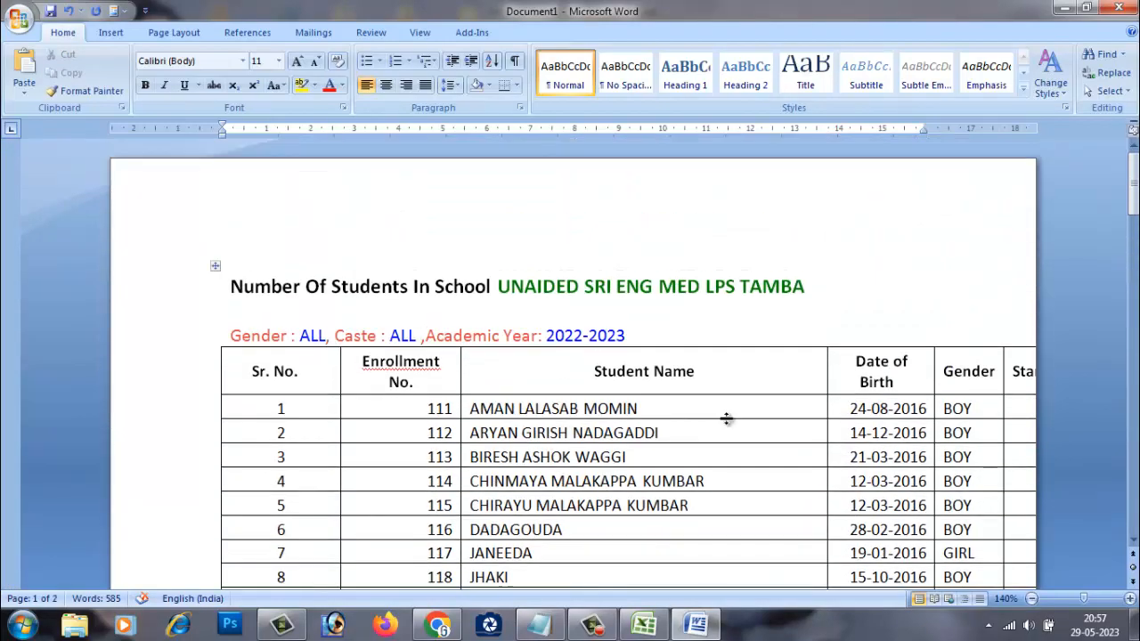
{"action": "scroll", "coordinate": [726, 419], "scroll_direction": "down", "scroll_amount": 3}
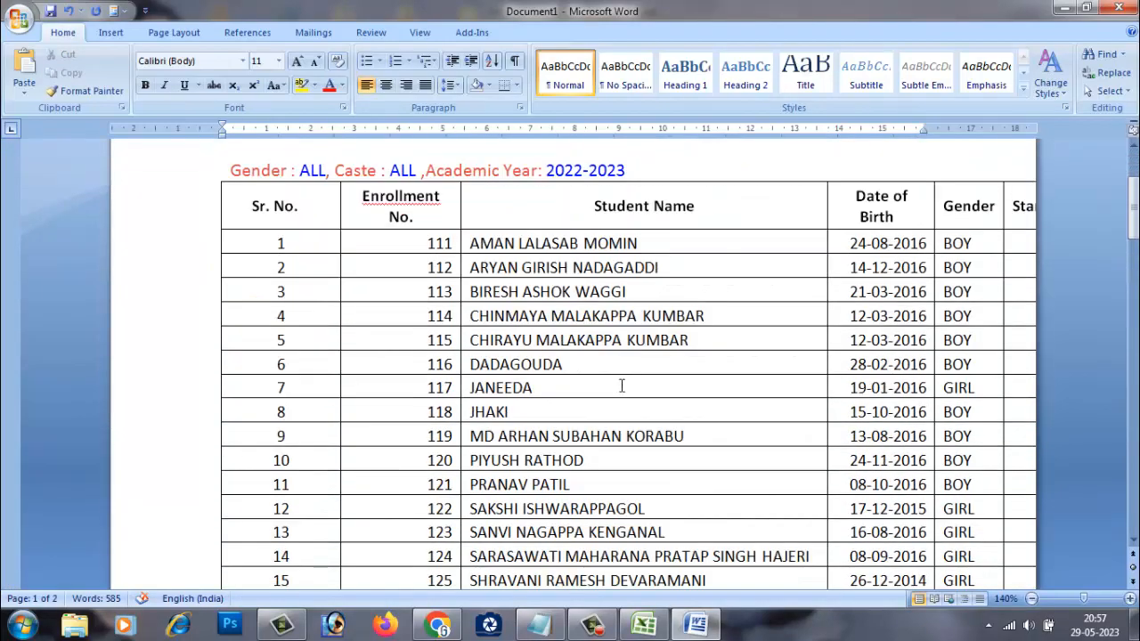
{"action": "scroll", "coordinate": [621, 387], "scroll_direction": "up", "scroll_amount": 3}
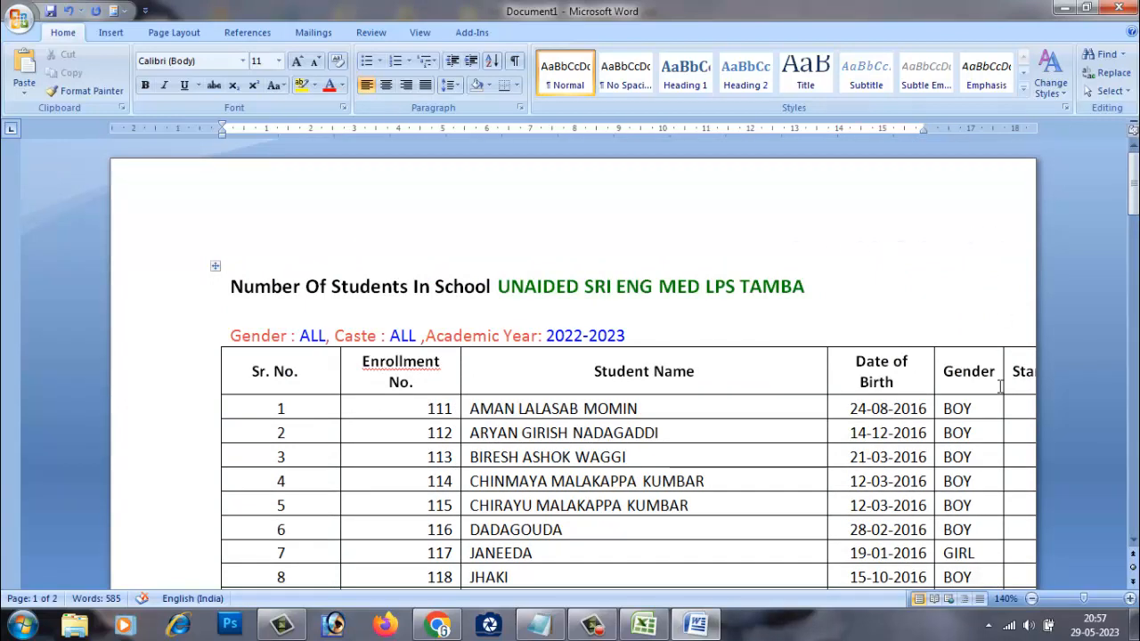
Switch back to the Excel student list and set the page orientation to Portrait.
{"action": "left_click", "coordinate": [648, 626]}
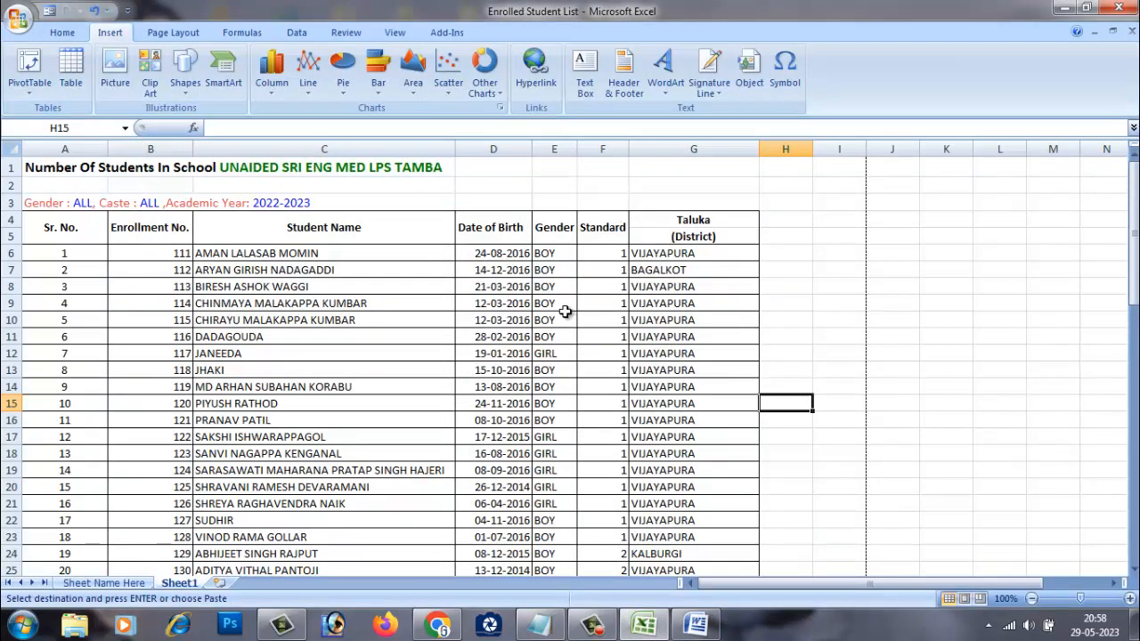
{"action": "left_click", "coordinate": [174, 36]}
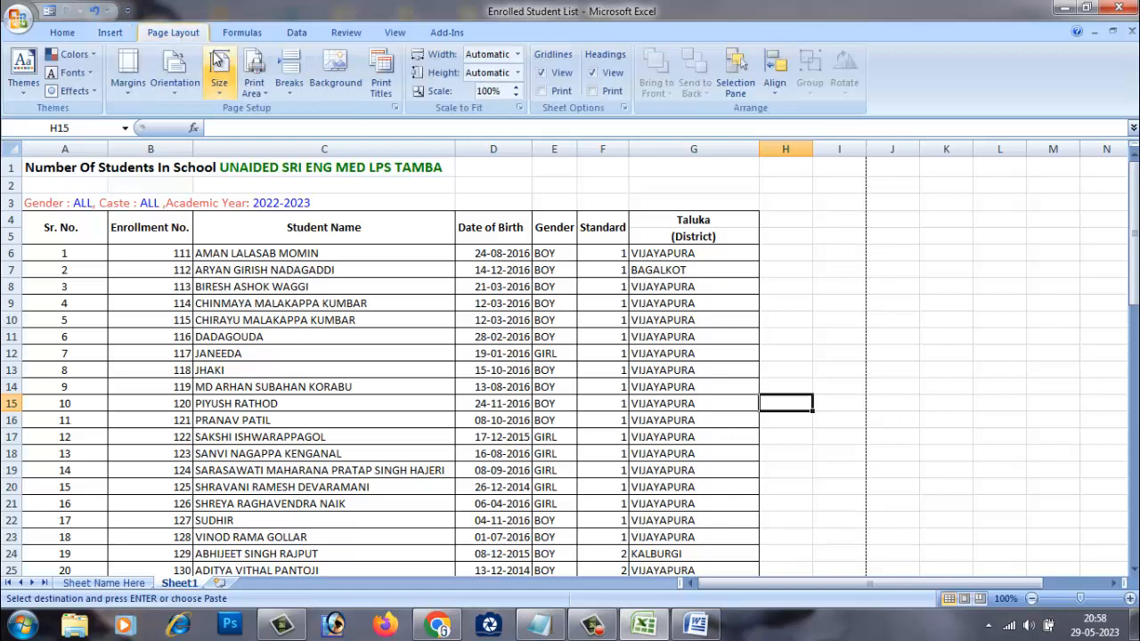
{"action": "left_click", "coordinate": [173, 94]}
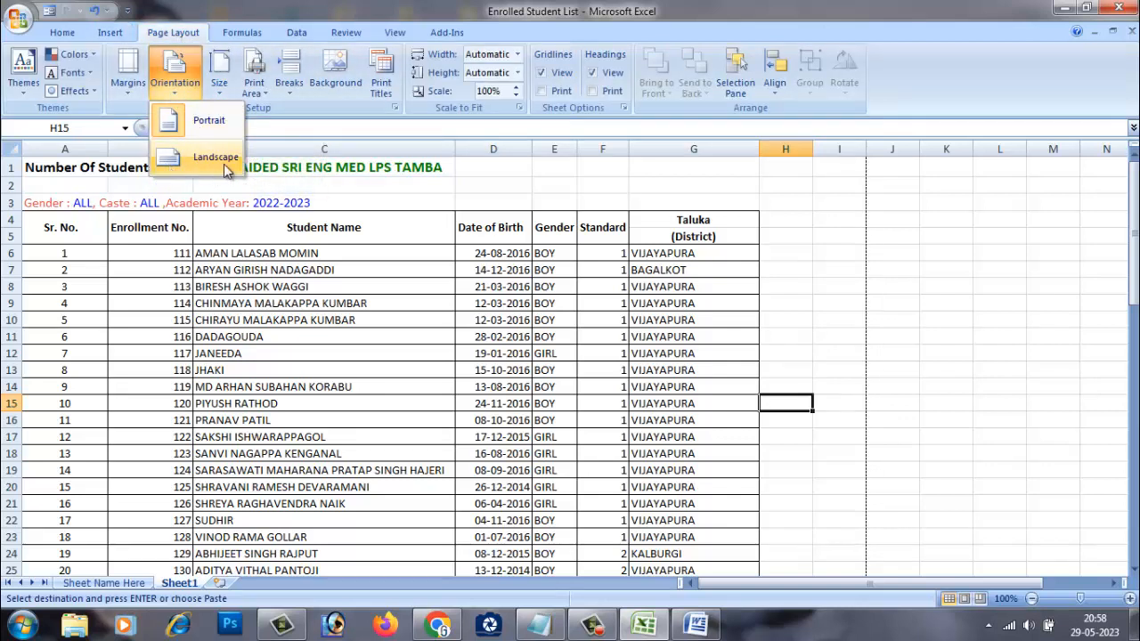
{"action": "left_click", "coordinate": [204, 123]}
Try the A3 paper size for the student sheet, and set its paper size to A4.
{"action": "left_click", "coordinate": [219, 94]}
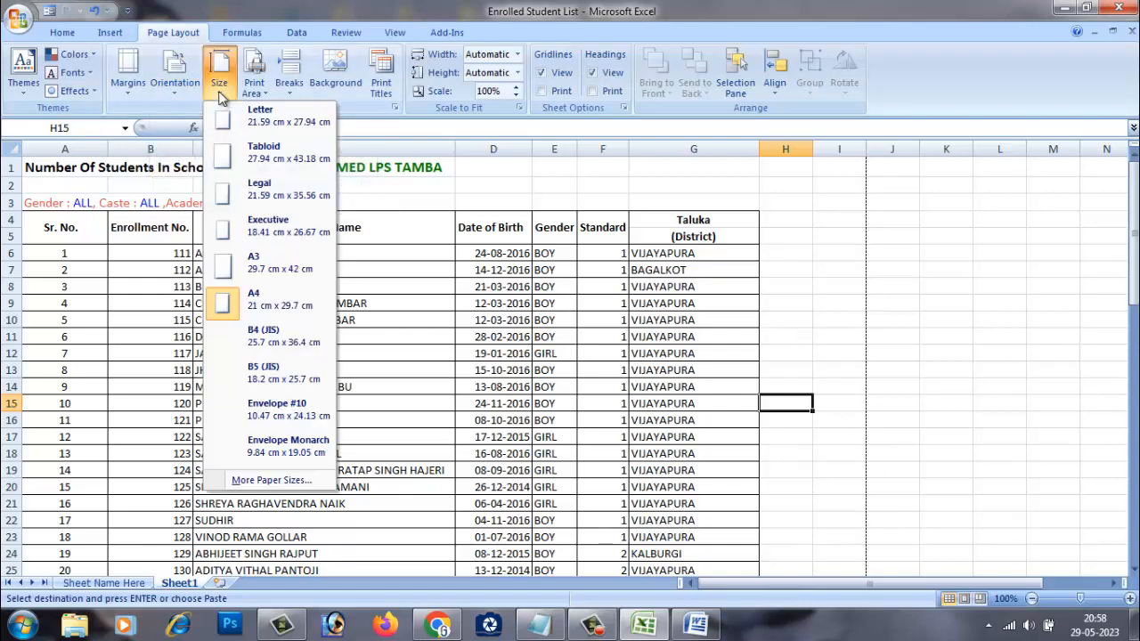
{"action": "left_click", "coordinate": [259, 271]}
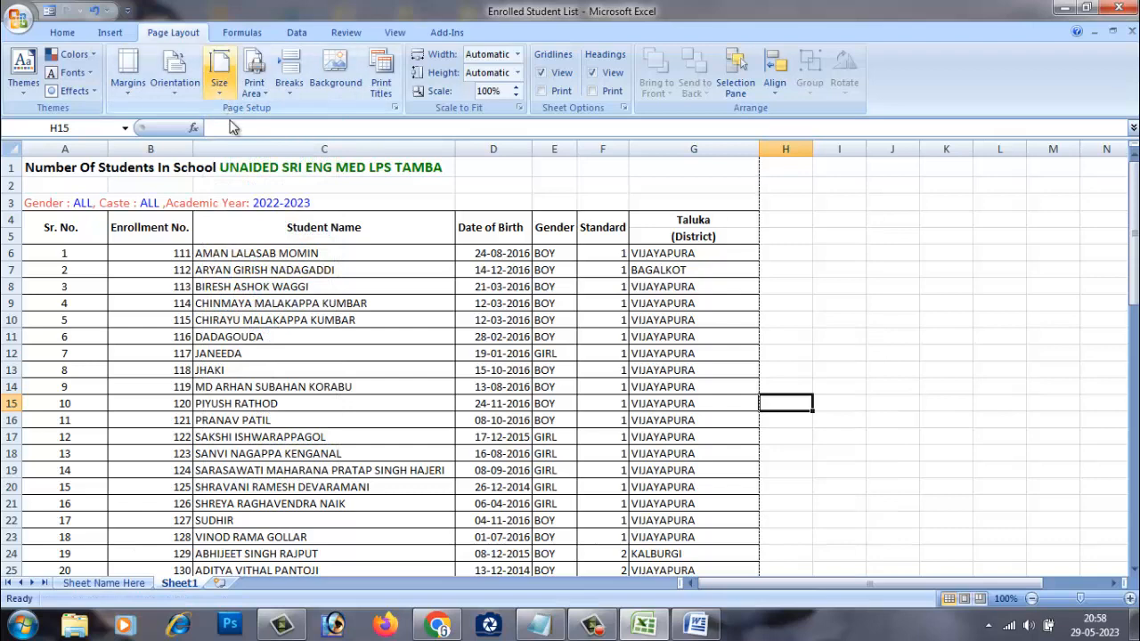
{"action": "left_click", "coordinate": [219, 89]}
{"action": "left_click", "coordinate": [219, 91]}
{"action": "left_click", "coordinate": [220, 88]}
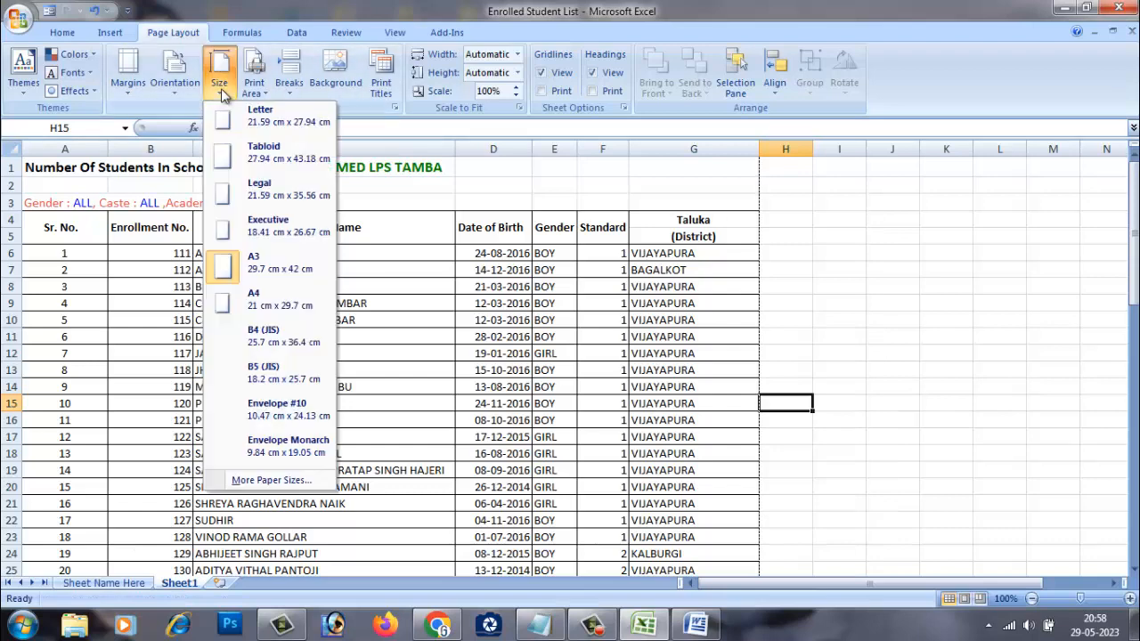
{"action": "left_click", "coordinate": [244, 307]}
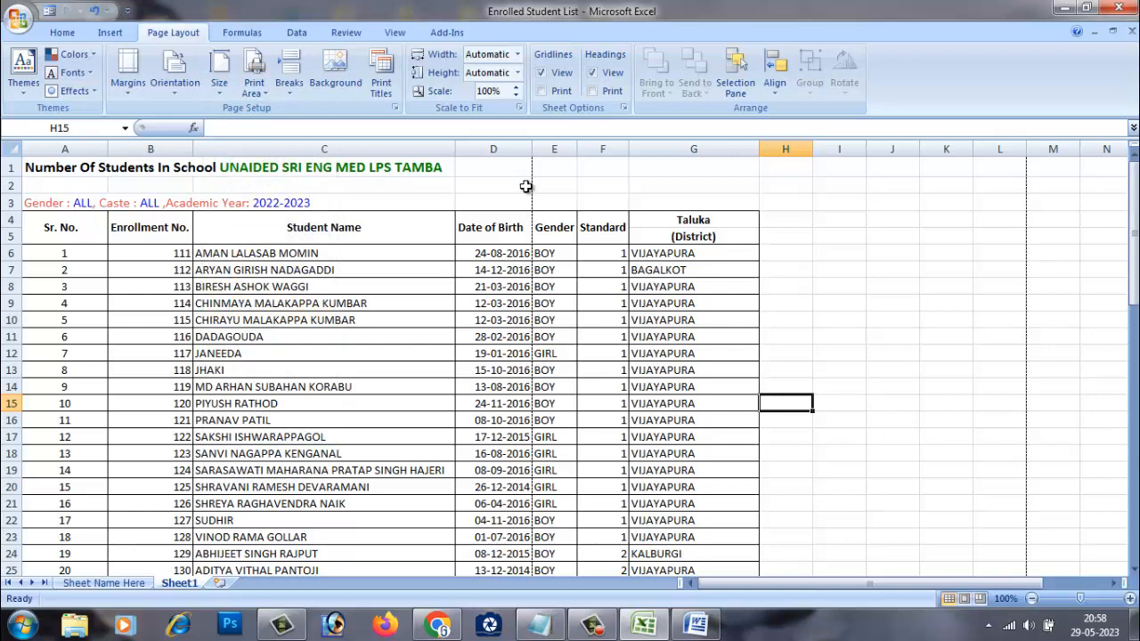
Examine the page-break lines around the student table to see which columns and rows fit on the first A4 page.
{"action": "left_click", "coordinate": [1085, 599]}
{"action": "left_click_drag", "start_coordinate": [1085, 598], "coordinate": [1091, 602]}
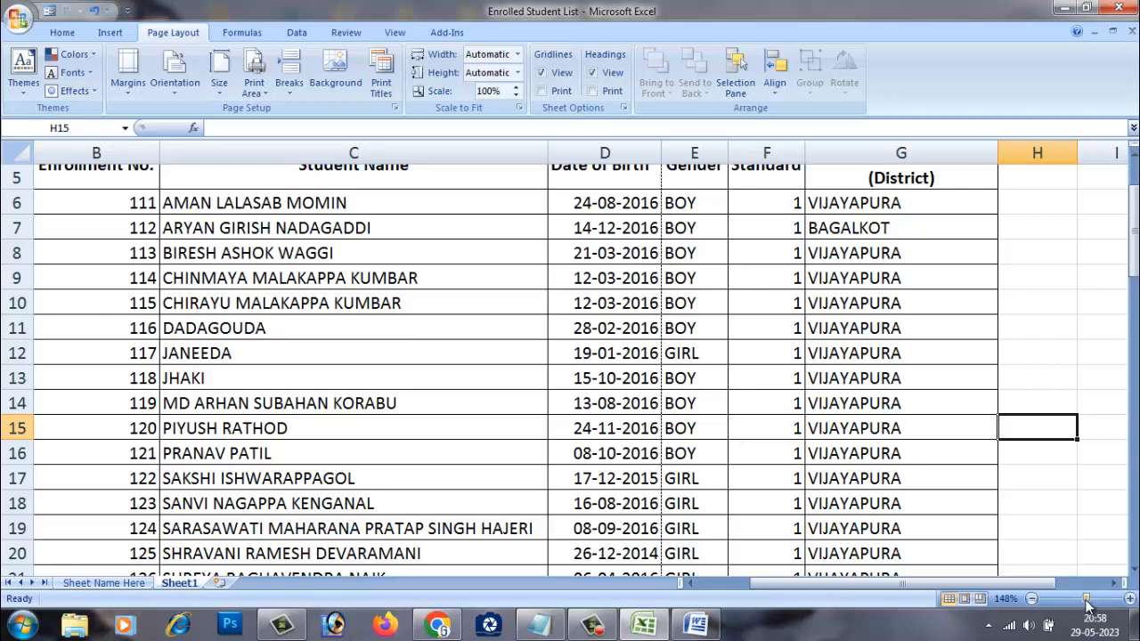
{"action": "left_click_drag", "start_coordinate": [1088, 600], "coordinate": [1081, 603]}
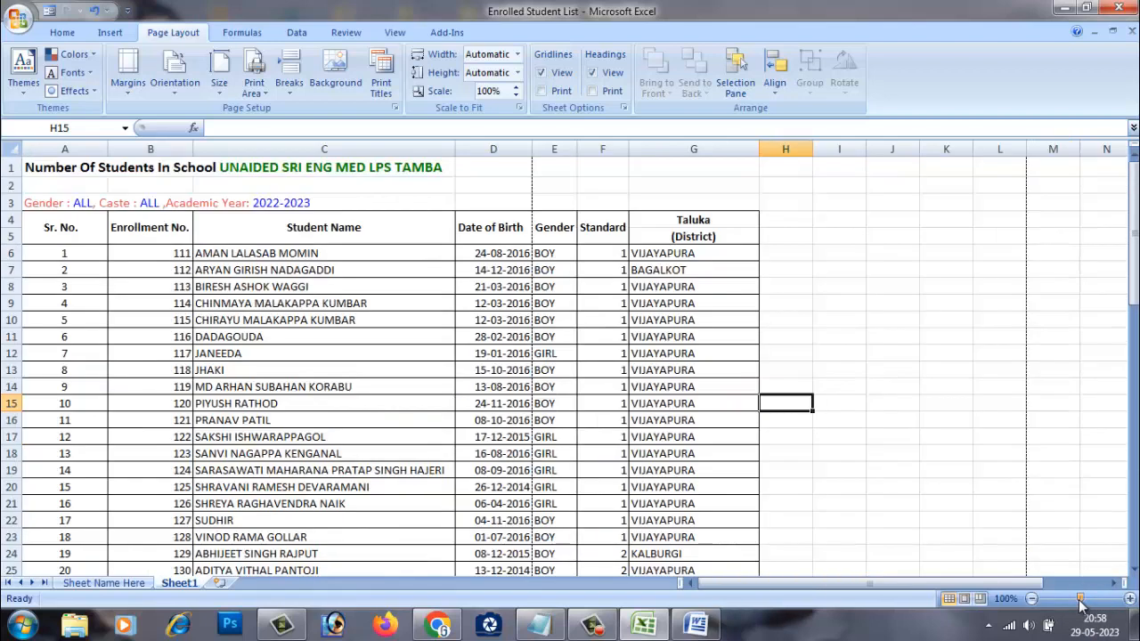
{"action": "left_click", "coordinate": [69, 201]}
{"action": "left_click", "coordinate": [466, 230]}
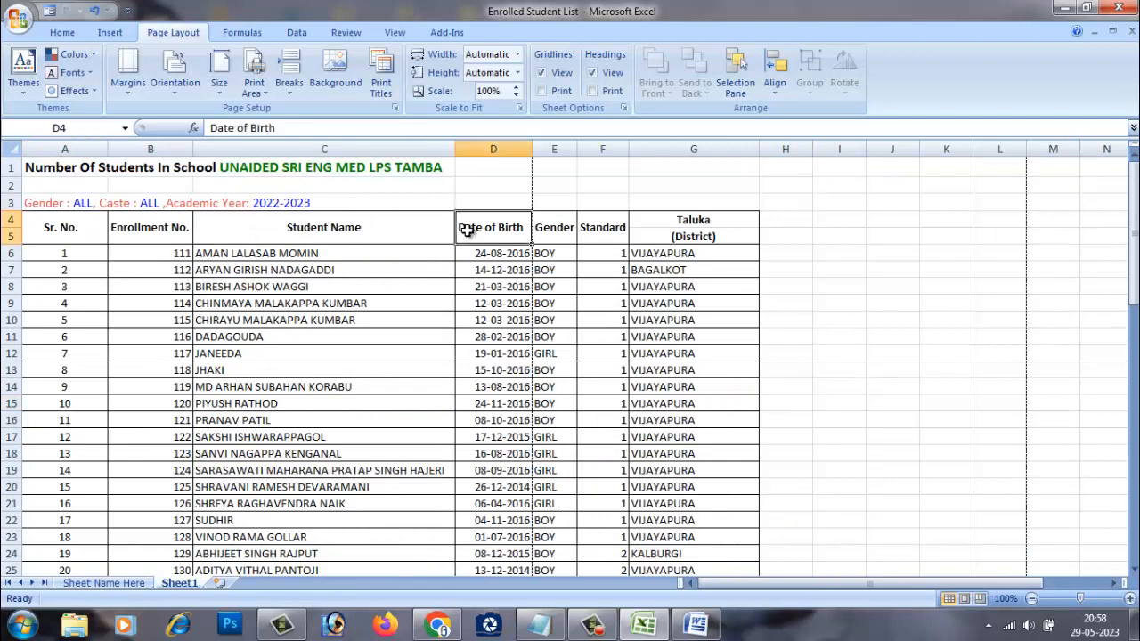
{"action": "left_click", "coordinate": [486, 302]}
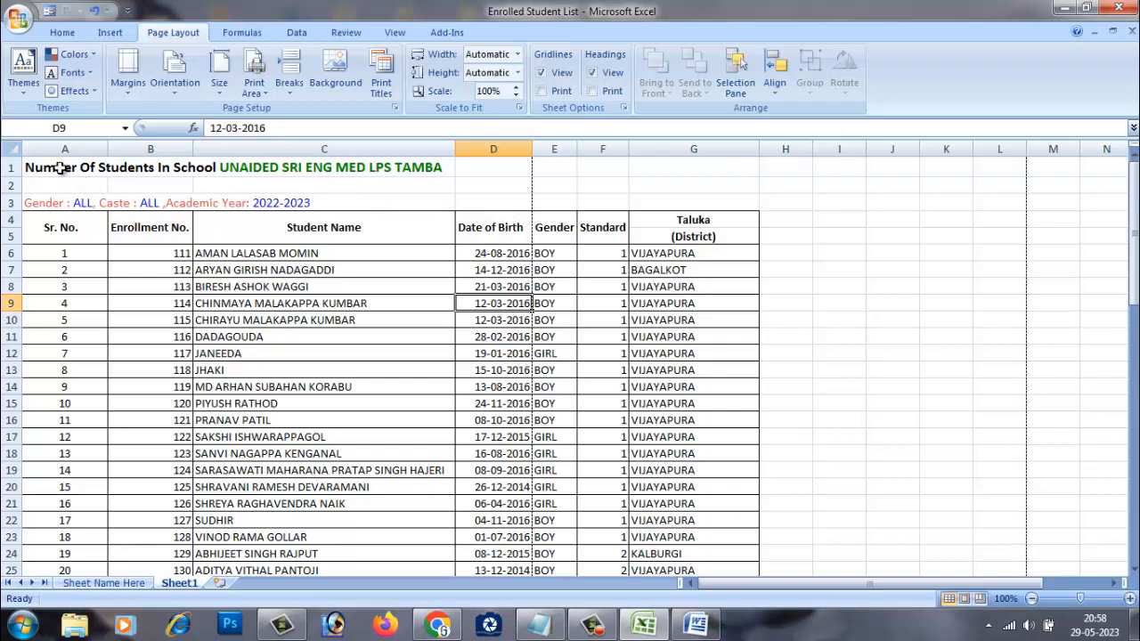
{"action": "left_click_drag", "start_coordinate": [59, 168], "coordinate": [489, 467]}
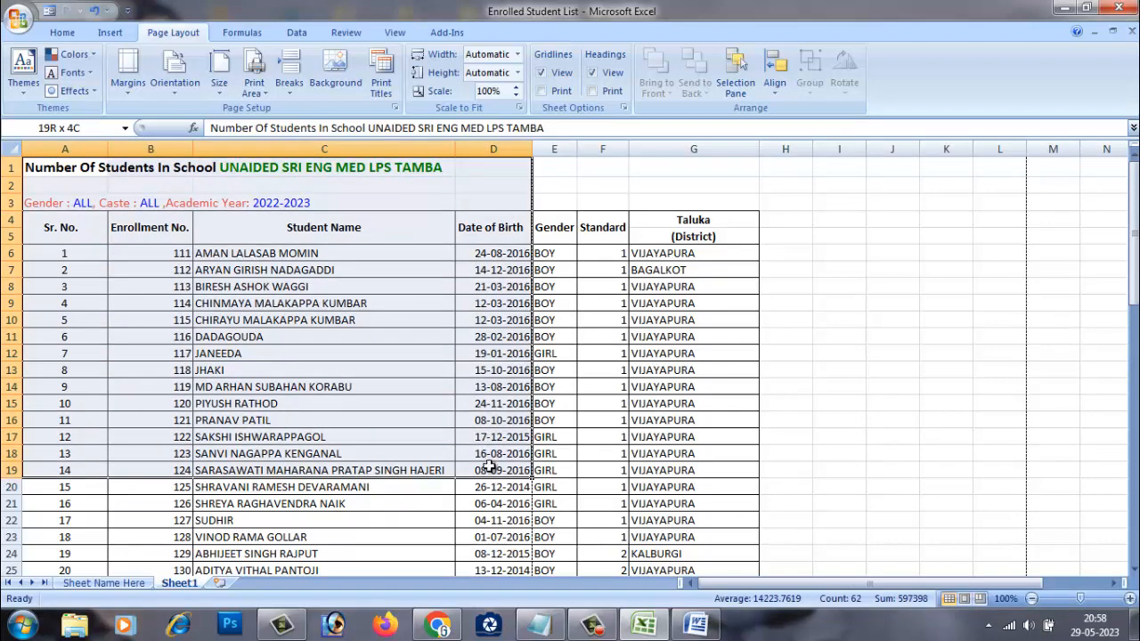
{"action": "scroll", "coordinate": [489, 467], "scroll_direction": "down", "scroll_amount": 4}
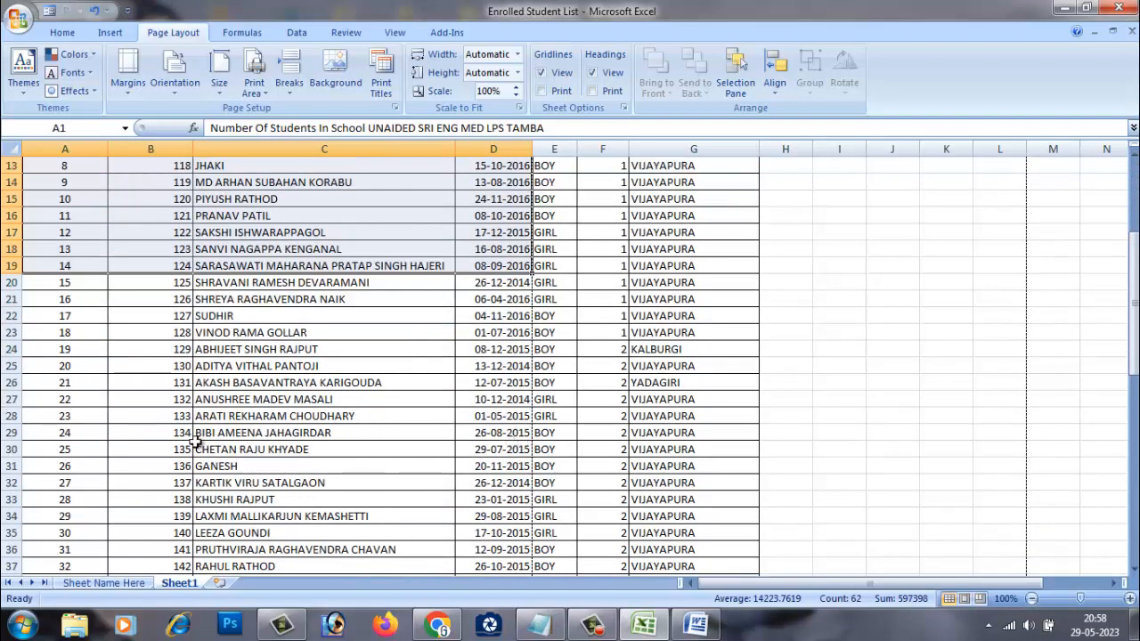
{"action": "scroll", "coordinate": [194, 441], "scroll_direction": "down", "scroll_amount": 3}
{"action": "left_click", "coordinate": [370, 441]}
{"action": "scroll", "coordinate": [371, 441], "scroll_direction": "down", "scroll_amount": 2}
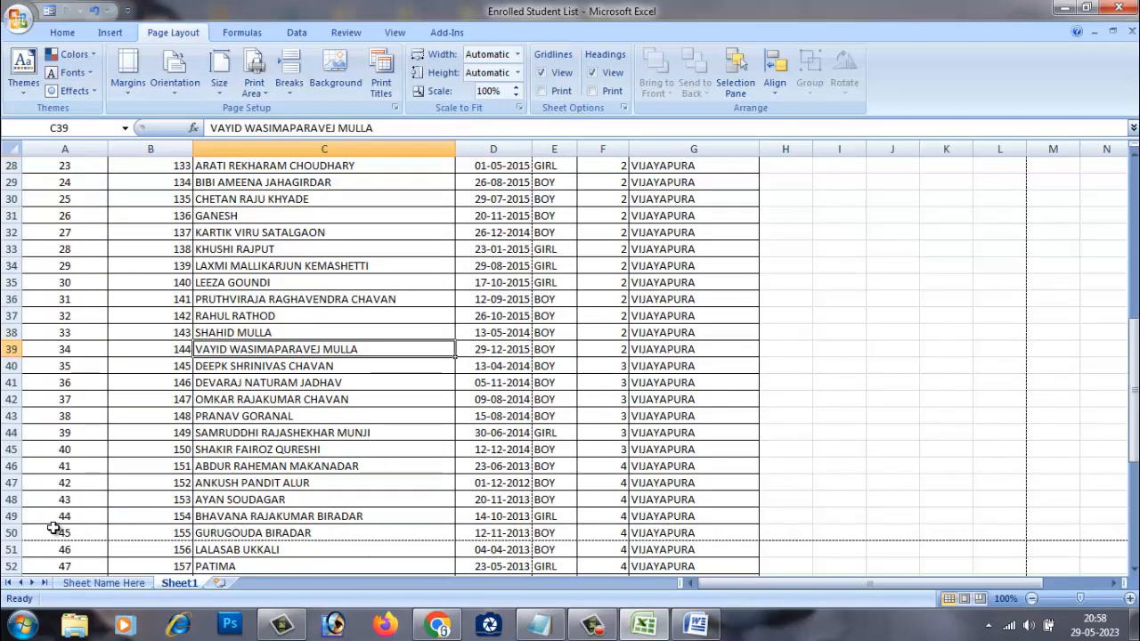
{"action": "left_click_drag", "start_coordinate": [54, 530], "coordinate": [516, 182]}
{"action": "scroll", "coordinate": [497, 339], "scroll_direction": "up", "scroll_amount": 6}
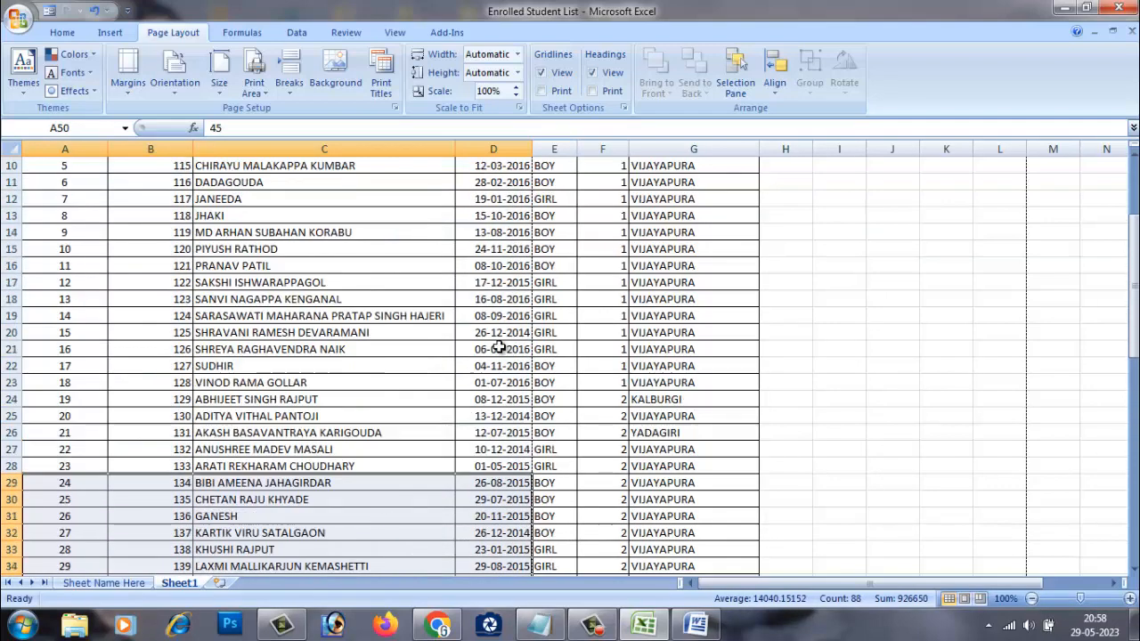
{"action": "scroll", "coordinate": [512, 389], "scroll_direction": "up", "scroll_amount": 3}
{"action": "left_click", "coordinate": [377, 383]}
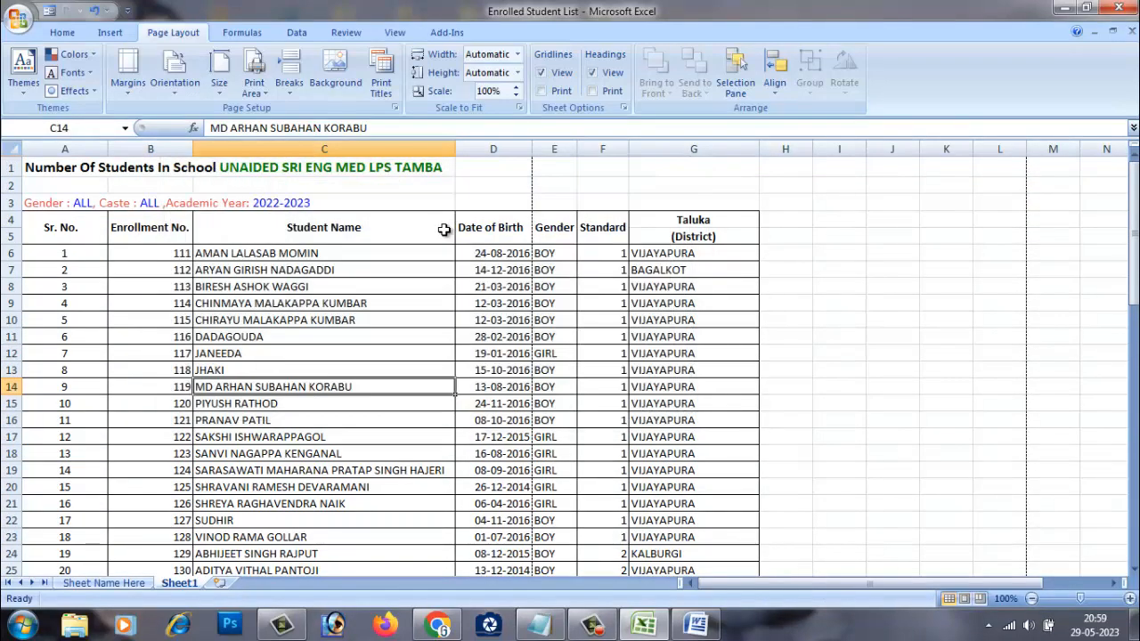
{"action": "left_click", "coordinate": [776, 285]}
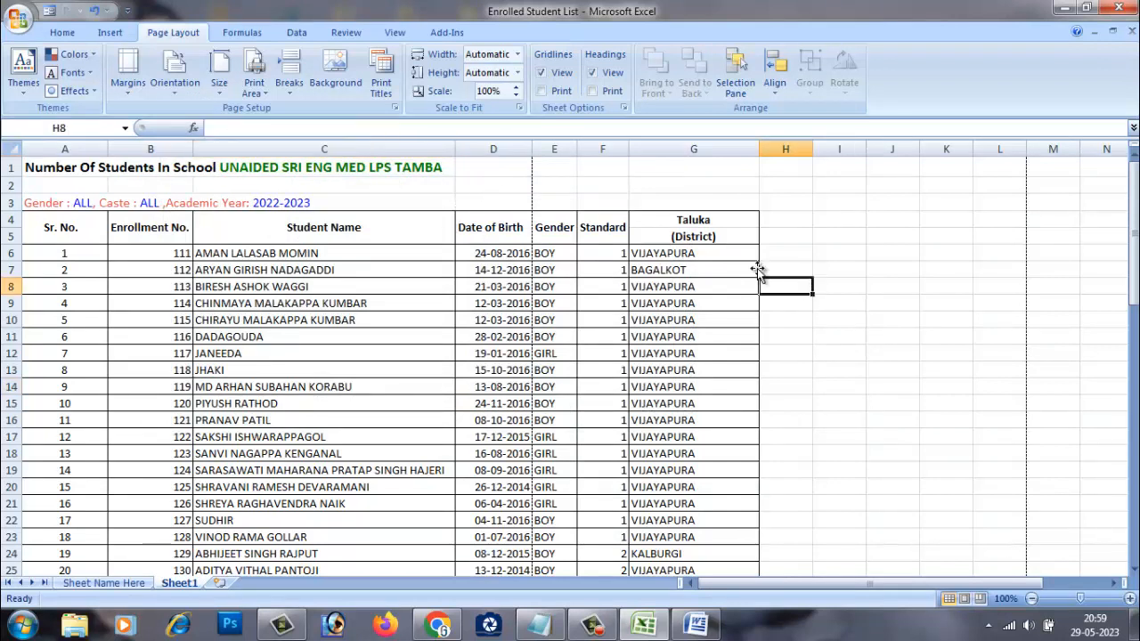
Narrow the Student Name column slightly so it fits closely around the longest name in row 19.
{"action": "mouse_move", "coordinate": [457, 148]}
{"action": "left_mouse_down"}
{"action": "mouse_move", "coordinate": [385, 161]}
{"action": "mouse_move", "coordinate": [450, 157]}
{"action": "left_mouse_up"}
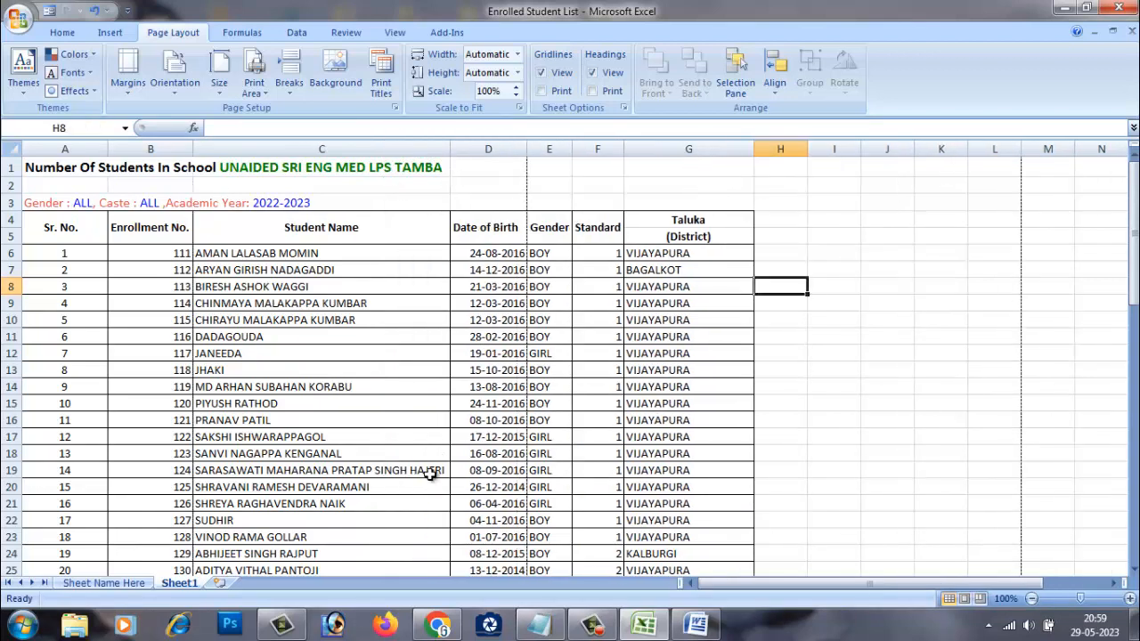
{"action": "left_click", "coordinate": [427, 469]}
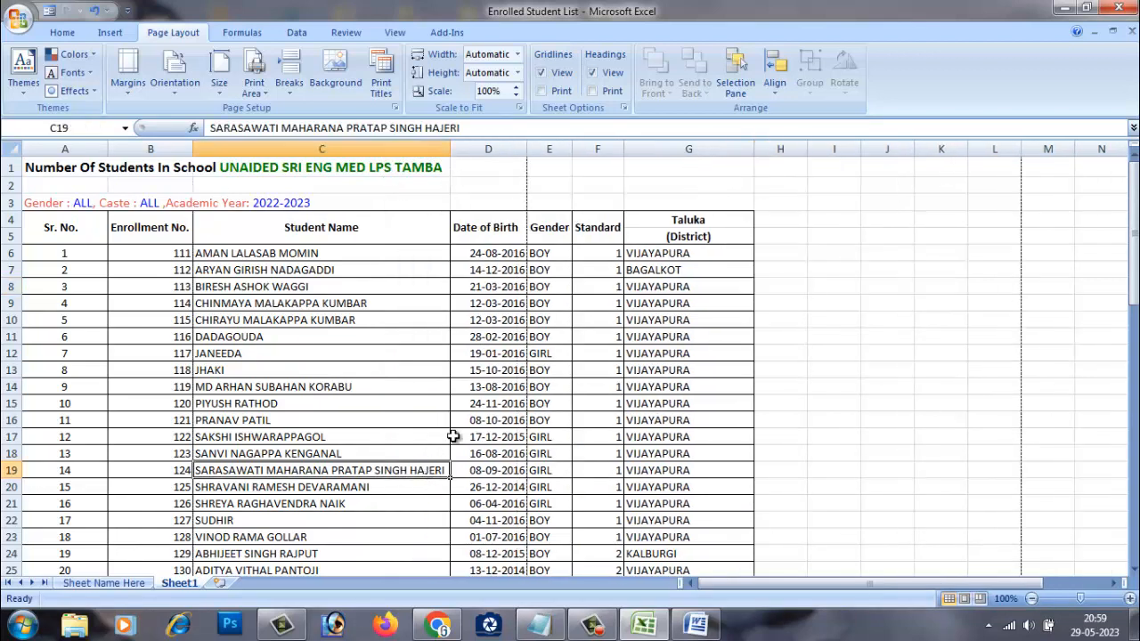
{"action": "left_click_drag", "start_coordinate": [455, 152], "coordinate": [459, 152]}
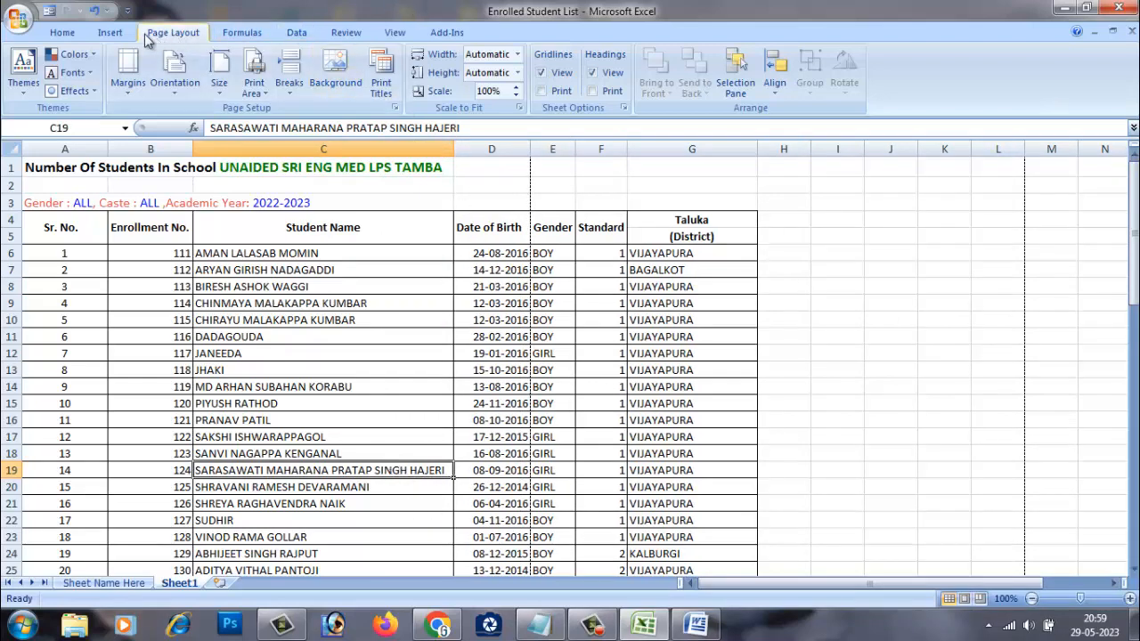
Turn off Wrap Text for the student name in cell C19.
{"action": "left_click", "coordinate": [112, 35]}
{"action": "left_click", "coordinate": [68, 34]}
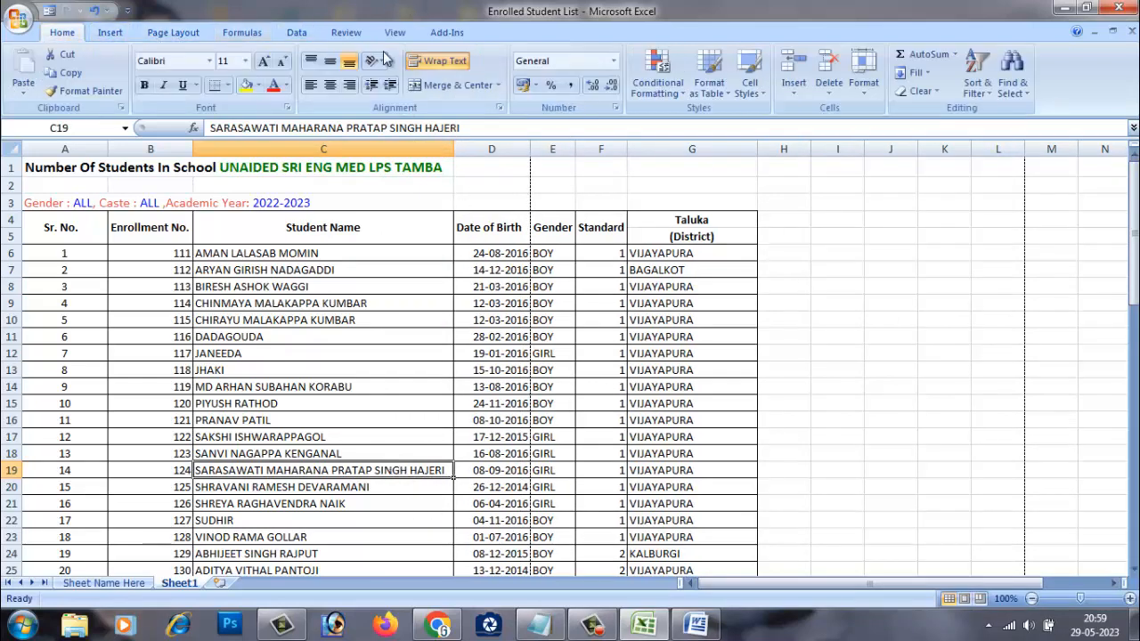
{"action": "left_click", "coordinate": [448, 68]}
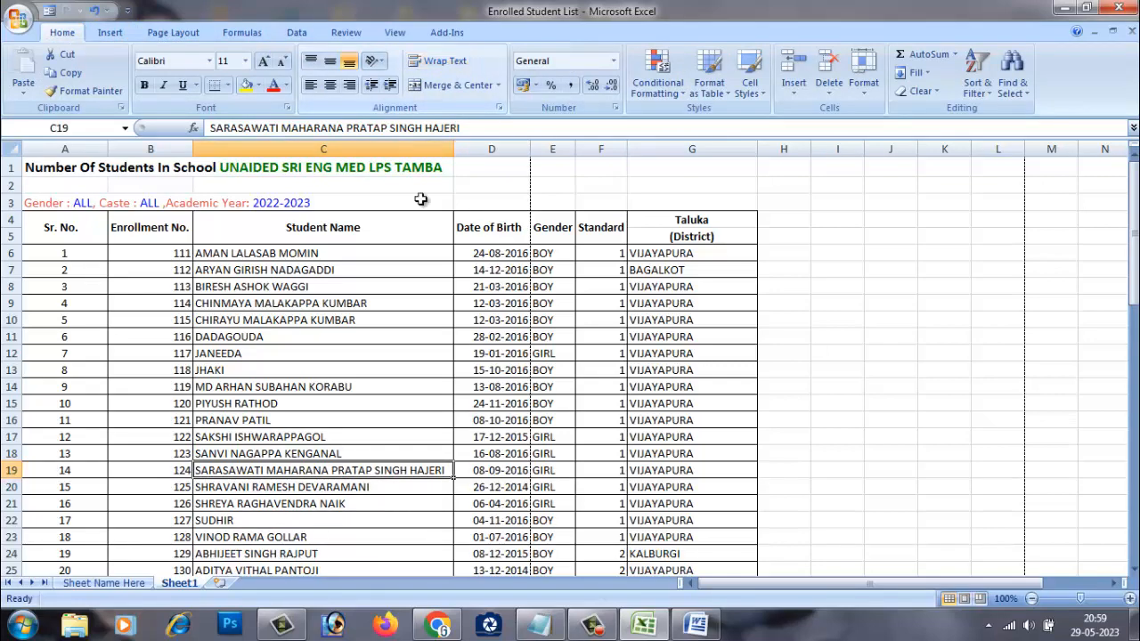
Narrow the Student Name column further and increase the height of row 19.
{"action": "left_click", "coordinate": [438, 517]}
{"action": "left_click_drag", "start_coordinate": [453, 149], "coordinate": [417, 149]}
{"action": "left_click_drag", "start_coordinate": [14, 478], "coordinate": [18, 491]}
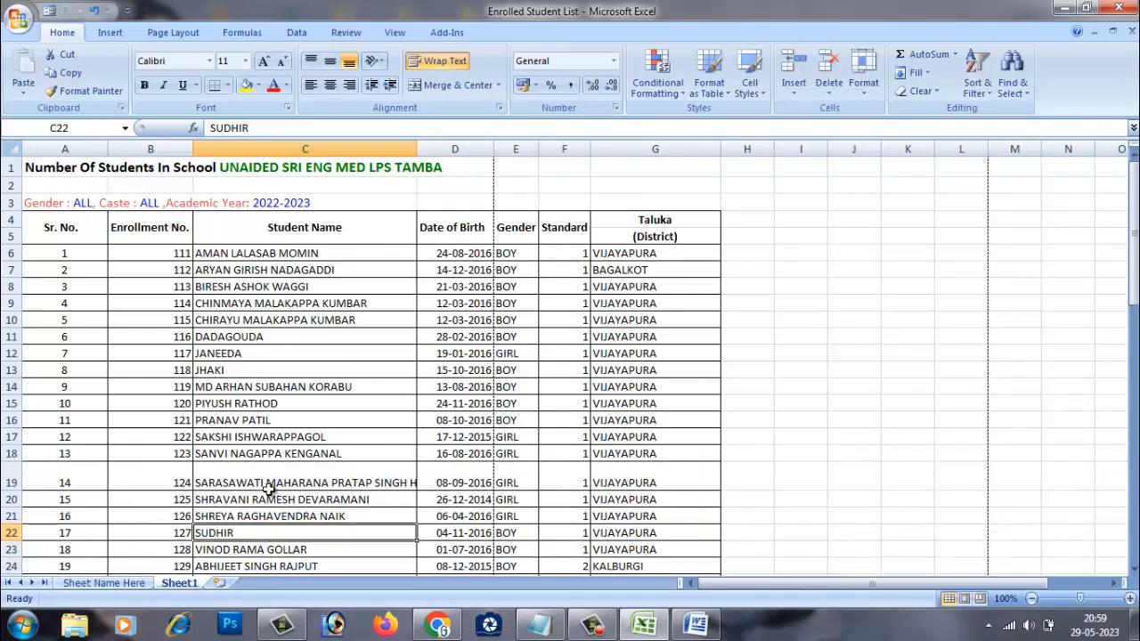
Turn on Wrap Text for the student name in C19 and auto-fit the height of row 19.
{"action": "left_click", "coordinate": [272, 485]}
{"action": "left_click", "coordinate": [440, 62]}
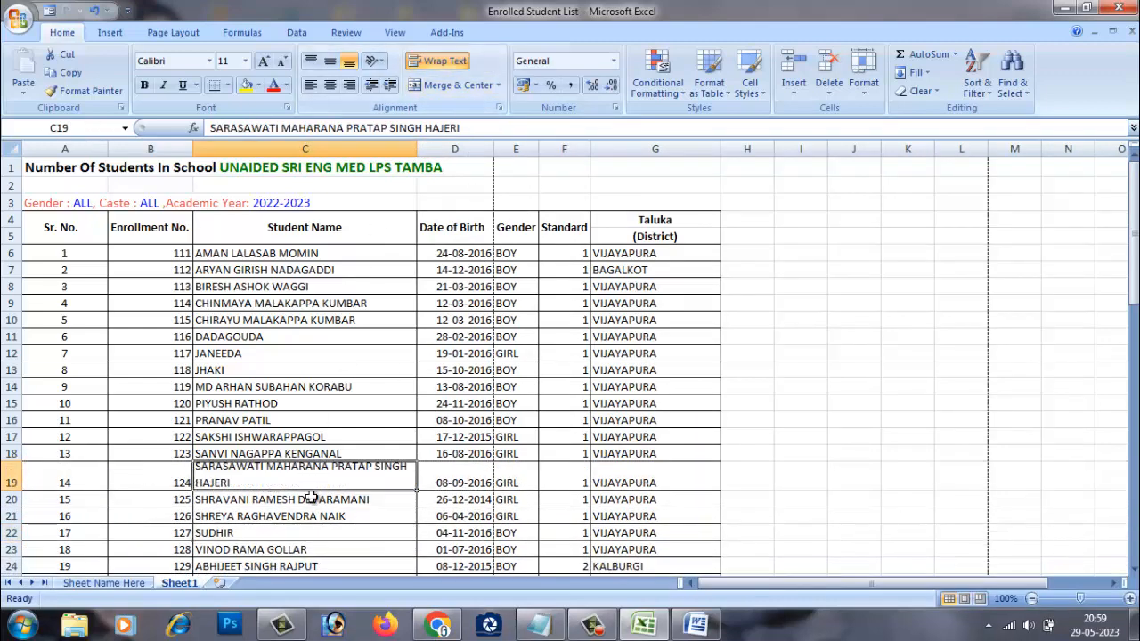
{"action": "left_click", "coordinate": [330, 532]}
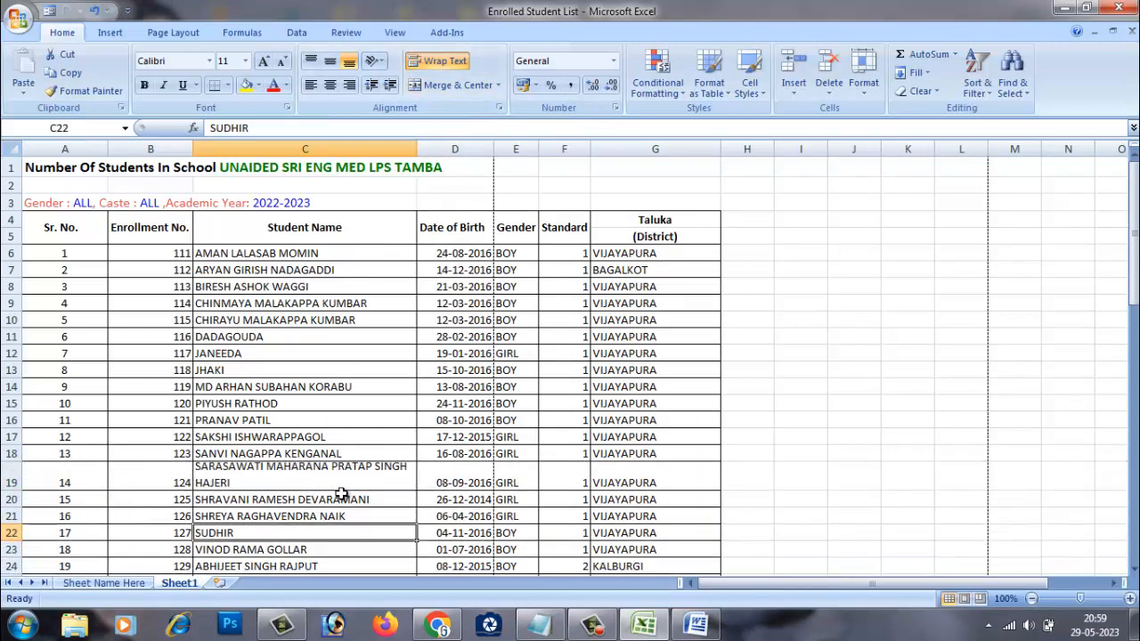
{"action": "double_click", "coordinate": [16, 490]}
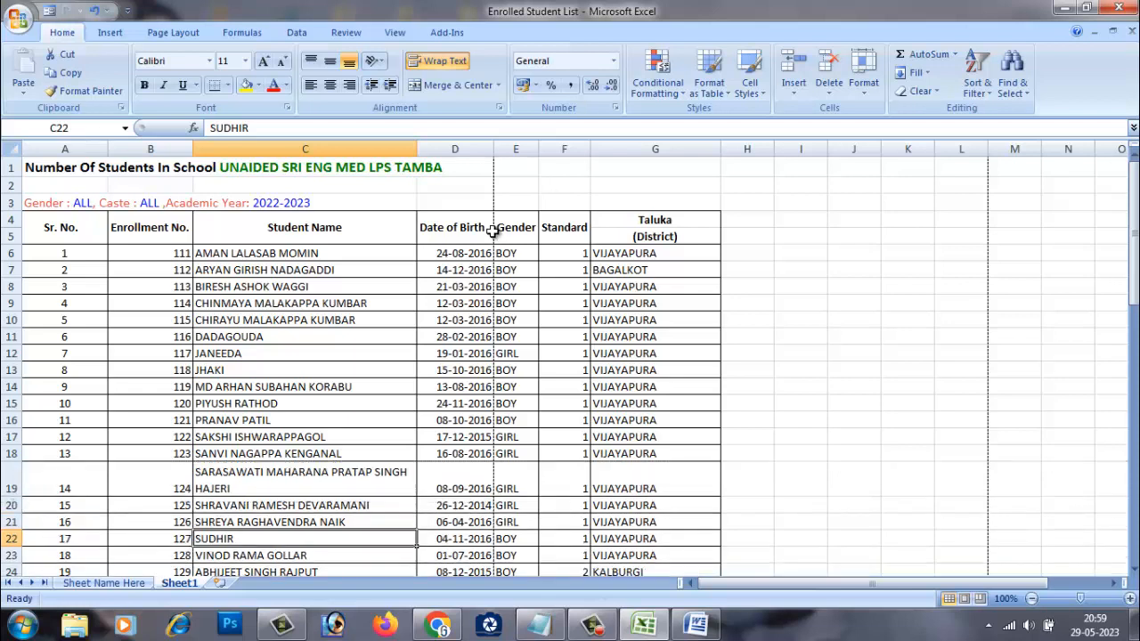
Narrow the Date of Birth, Taluka (District) and Standard columns to fit closely around their entries.
{"action": "left_click_drag", "start_coordinate": [493, 148], "coordinate": [479, 148]}
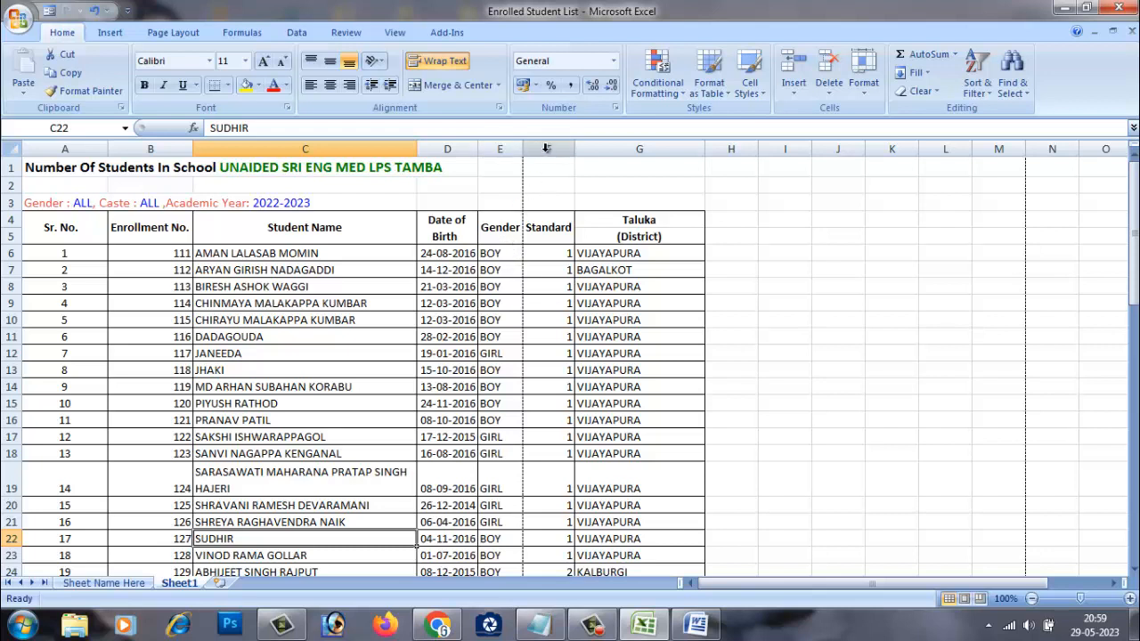
{"action": "left_click_drag", "start_coordinate": [704, 149], "coordinate": [647, 158]}
{"action": "left_click_drag", "start_coordinate": [576, 146], "coordinate": [560, 149]}
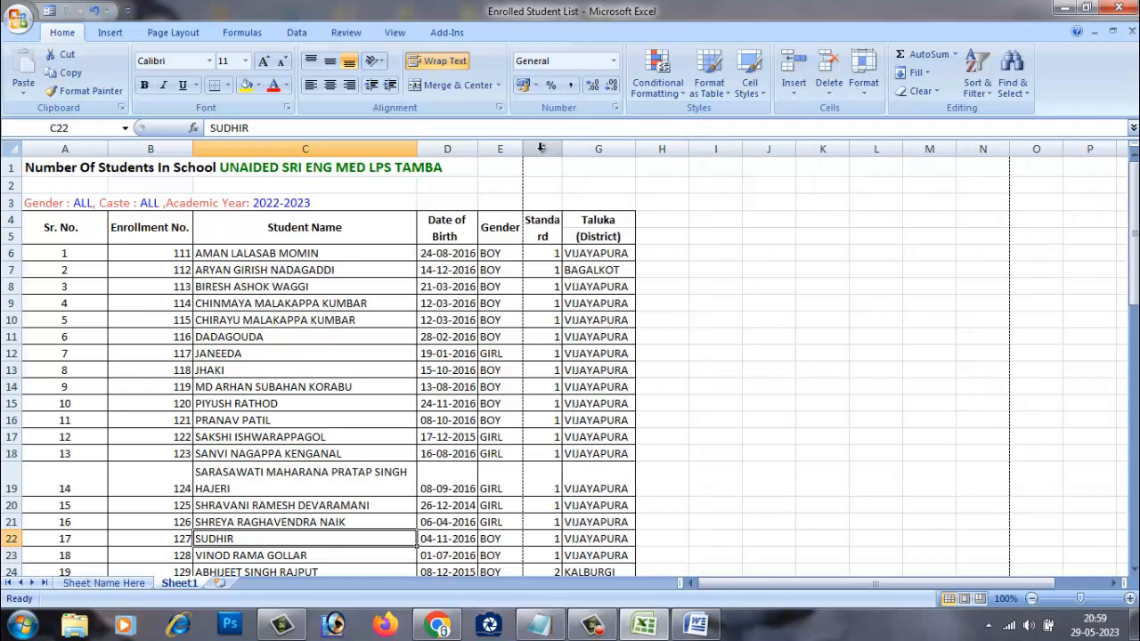
Narrow the Sr. No., Enrollment No., Taluka and Student Name columns until the table ends at the first vertical page-break line.
{"action": "left_click_drag", "start_coordinate": [198, 152], "coordinate": [65, 148]}
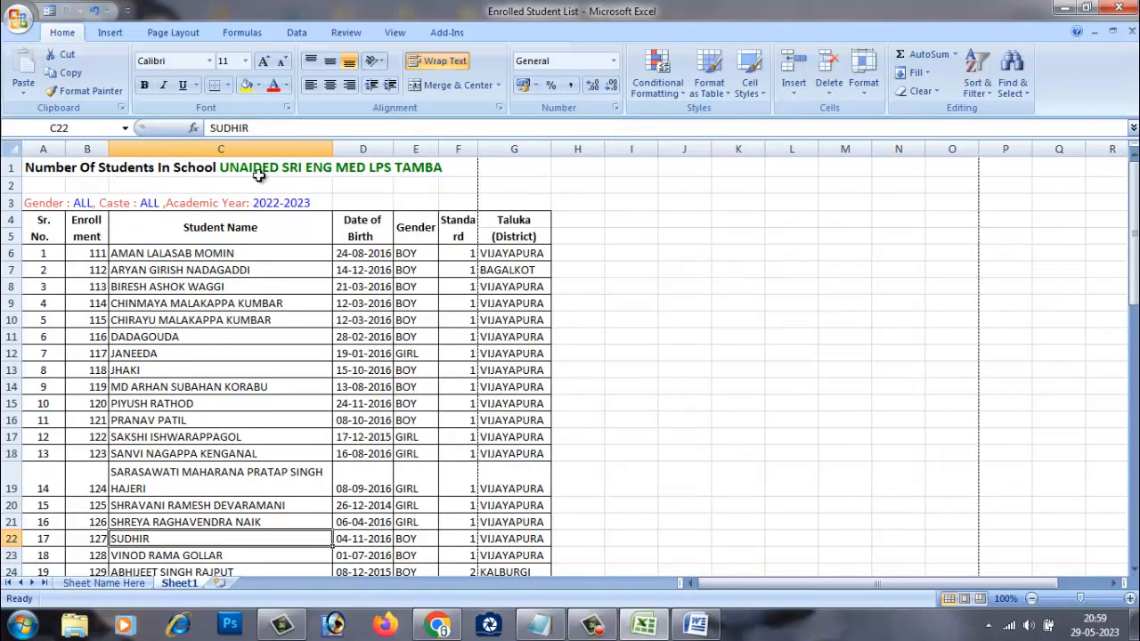
{"action": "left_click_drag", "start_coordinate": [551, 153], "coordinate": [540, 153]}
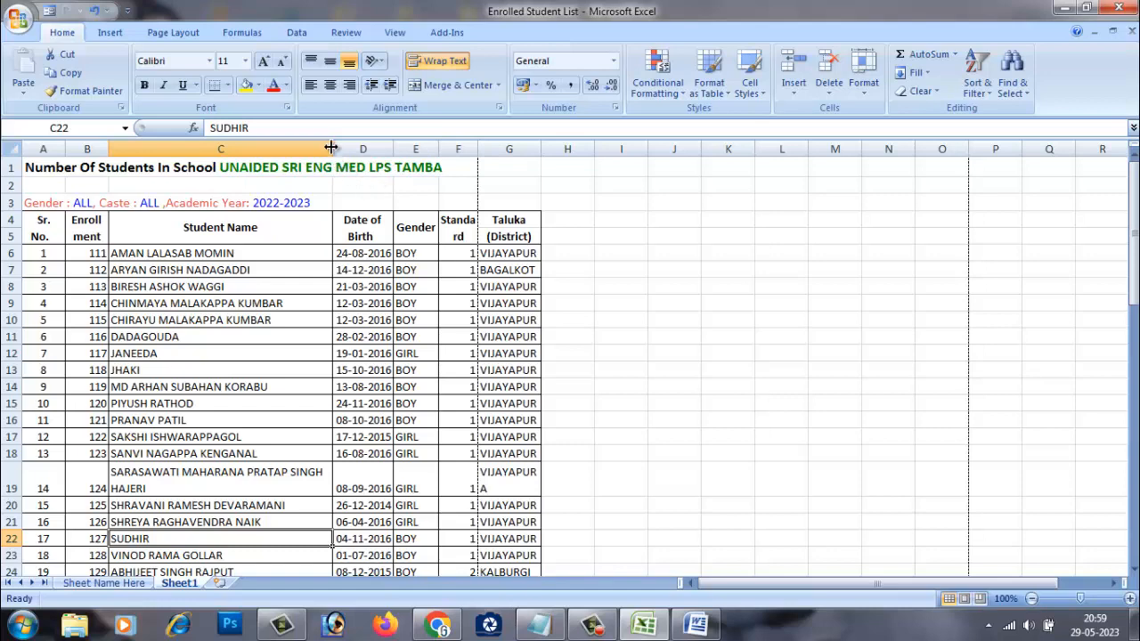
{"action": "mouse_move", "coordinate": [332, 148]}
{"action": "left_mouse_down"}
{"action": "mouse_move", "coordinate": [305, 146]}
{"action": "mouse_move", "coordinate": [317, 146]}
{"action": "left_mouse_up"}
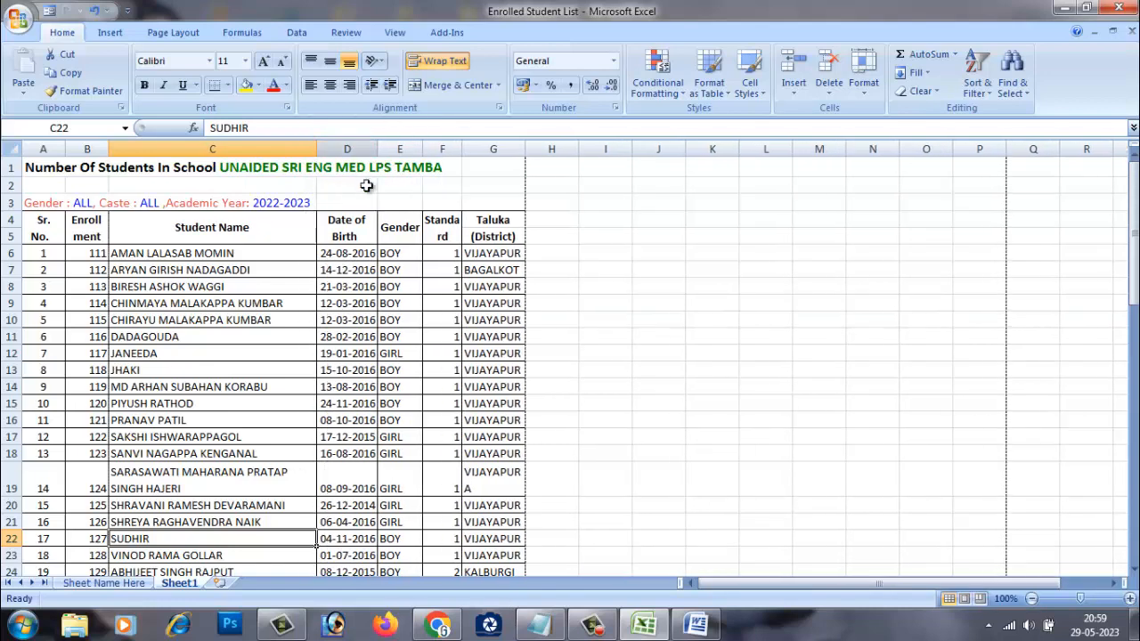
Check the table columns up to Taluka (District) against the vertical page-break line and the empty area beyond it.
{"action": "left_click", "coordinate": [564, 318]}
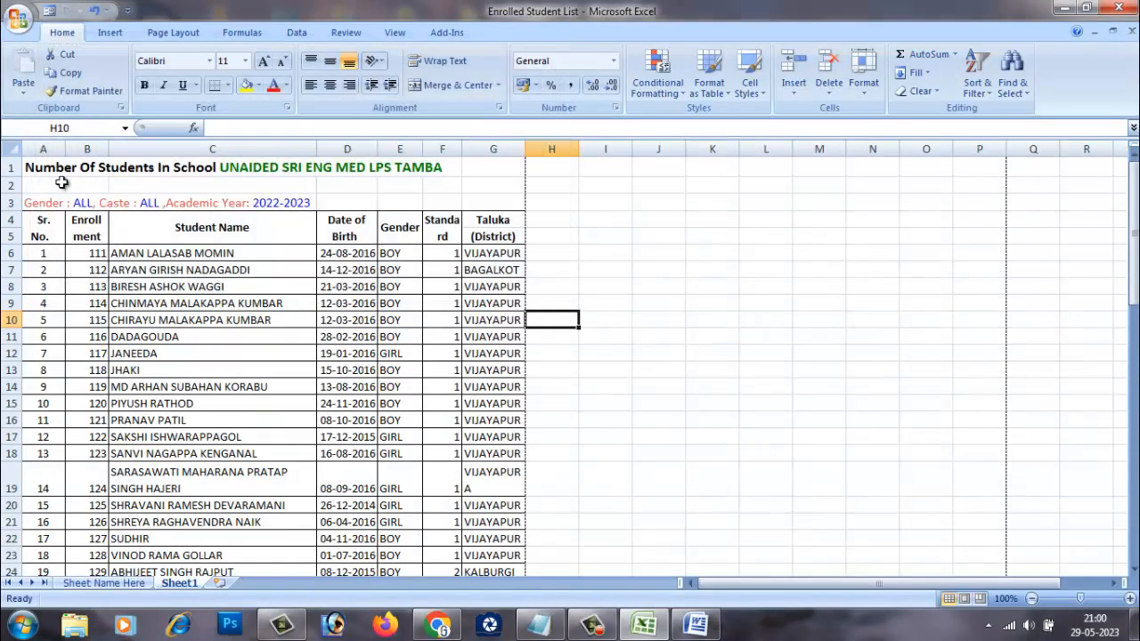
{"action": "left_click", "coordinate": [501, 235]}
{"action": "left_click", "coordinate": [501, 319]}
{"action": "left_click", "coordinate": [496, 225]}
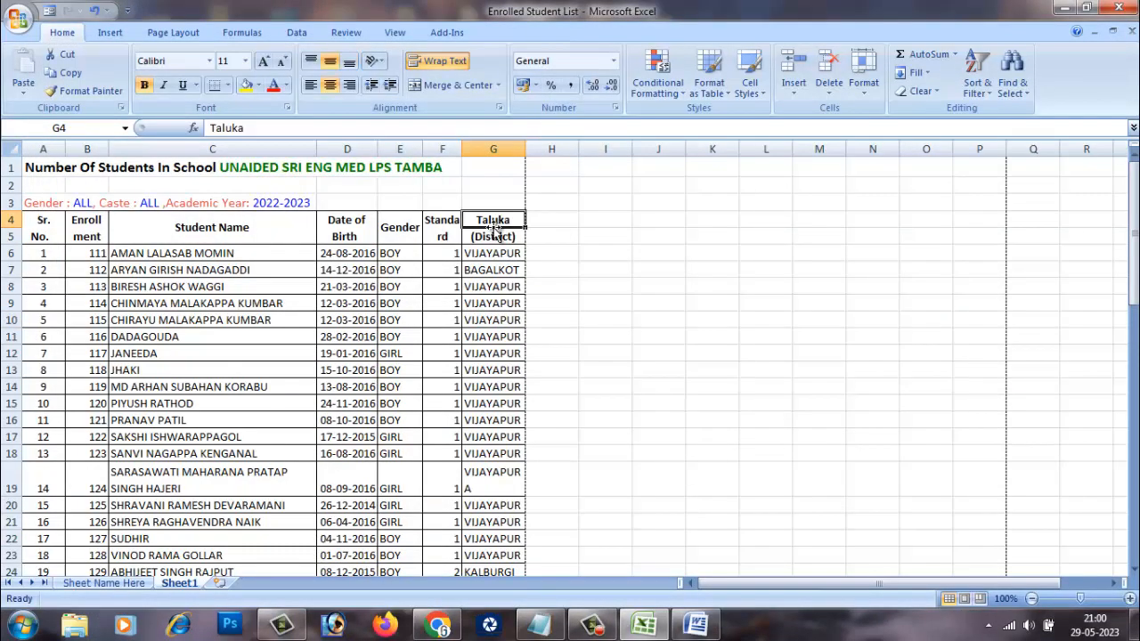
{"action": "left_click", "coordinate": [450, 203]}
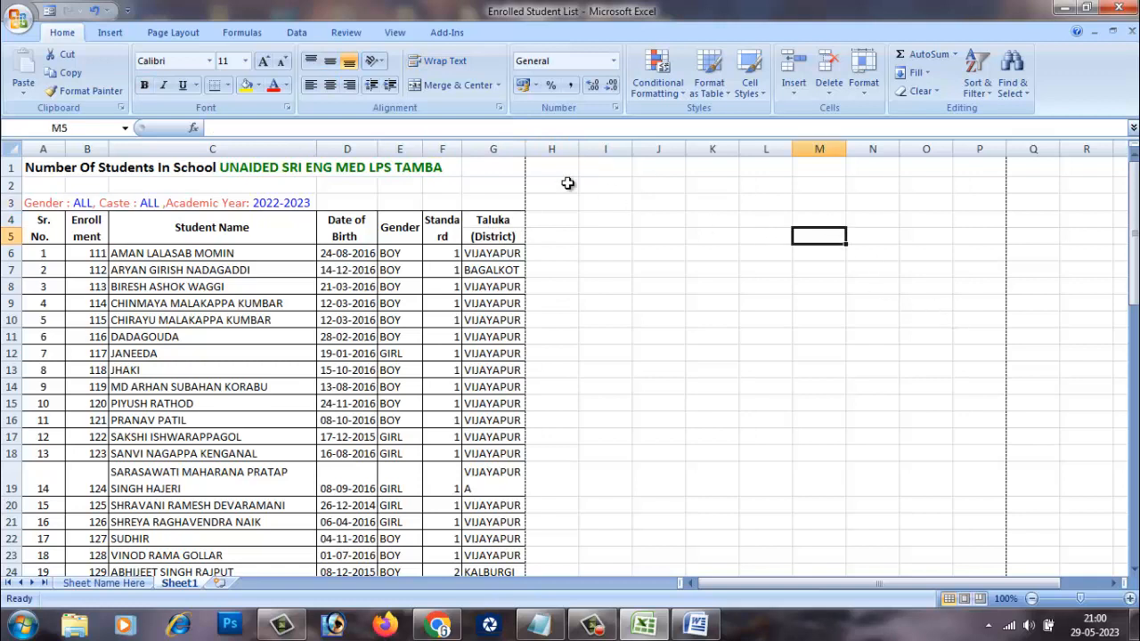
{"action": "left_click_drag", "start_coordinate": [564, 183], "coordinate": [931, 473]}
{"action": "left_click", "coordinate": [876, 435]}
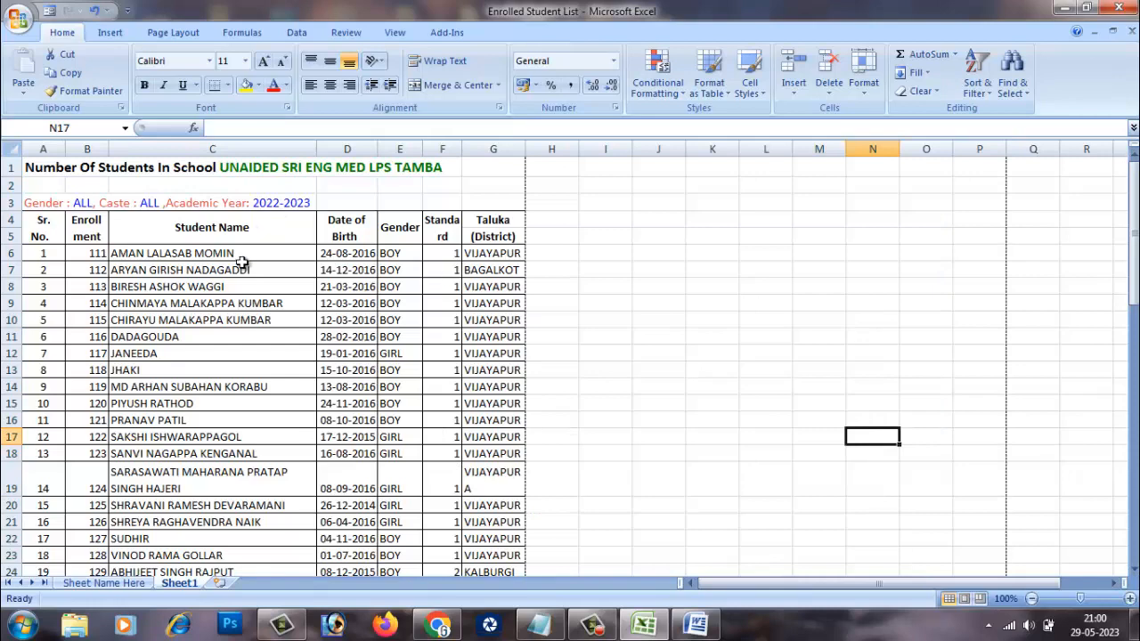
{"action": "scroll", "coordinate": [227, 356], "scroll_direction": "down", "scroll_amount": 3}
{"action": "scroll", "coordinate": [250, 369], "scroll_direction": "up", "scroll_amount": 3}
Inspect page 1 of the student list in Print Preview from its heading to its last row, and close the preview.
{"action": "left_click", "coordinate": [12, 21]}
{"action": "mouse_move", "coordinate": [40, 245]}
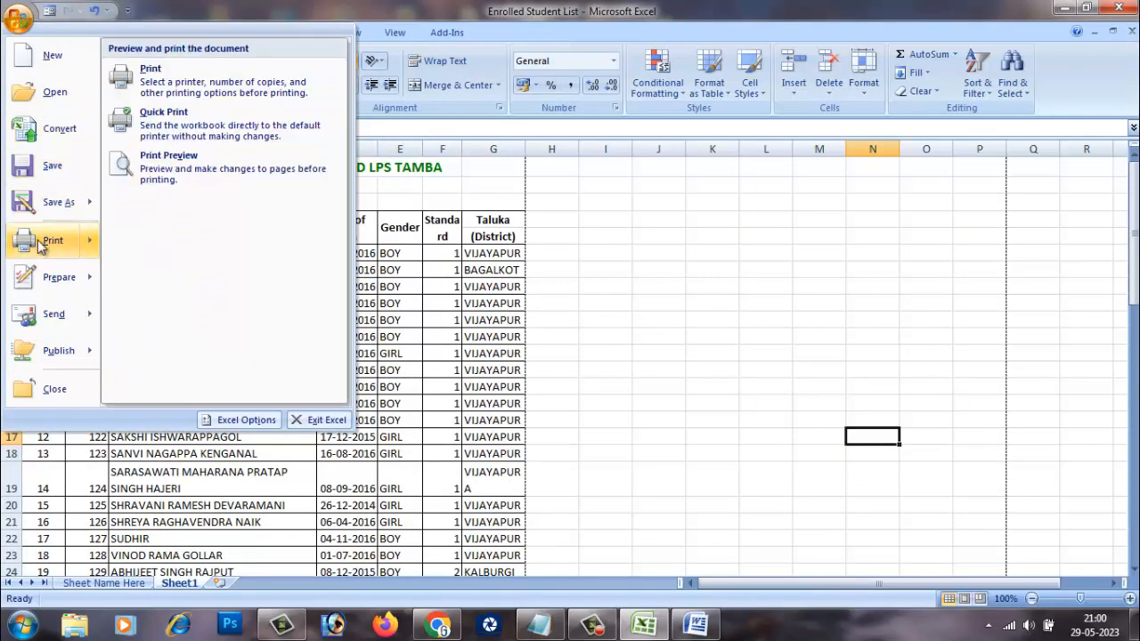
{"action": "left_click", "coordinate": [161, 159]}
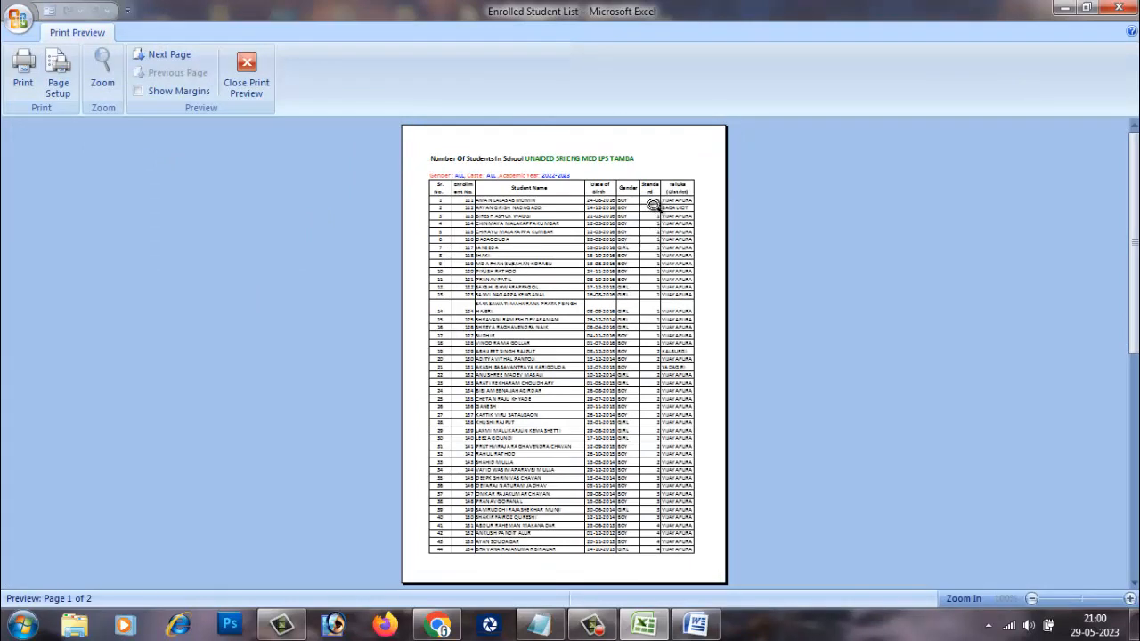
{"action": "left_click", "coordinate": [632, 312]}
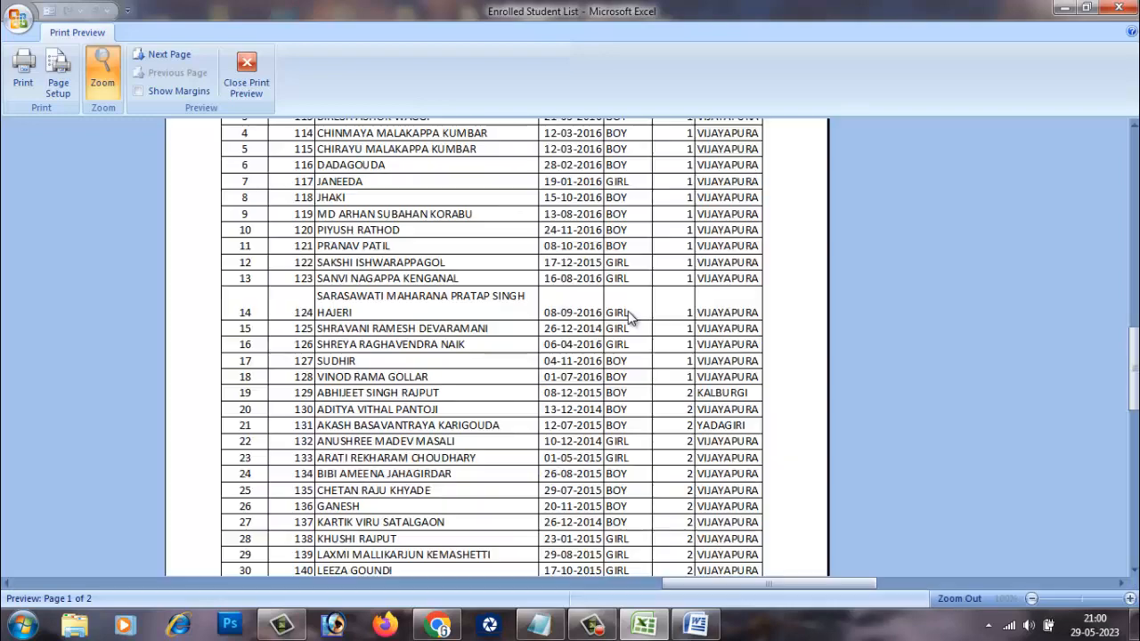
{"action": "scroll", "coordinate": [619, 279], "scroll_direction": "up", "scroll_amount": 3}
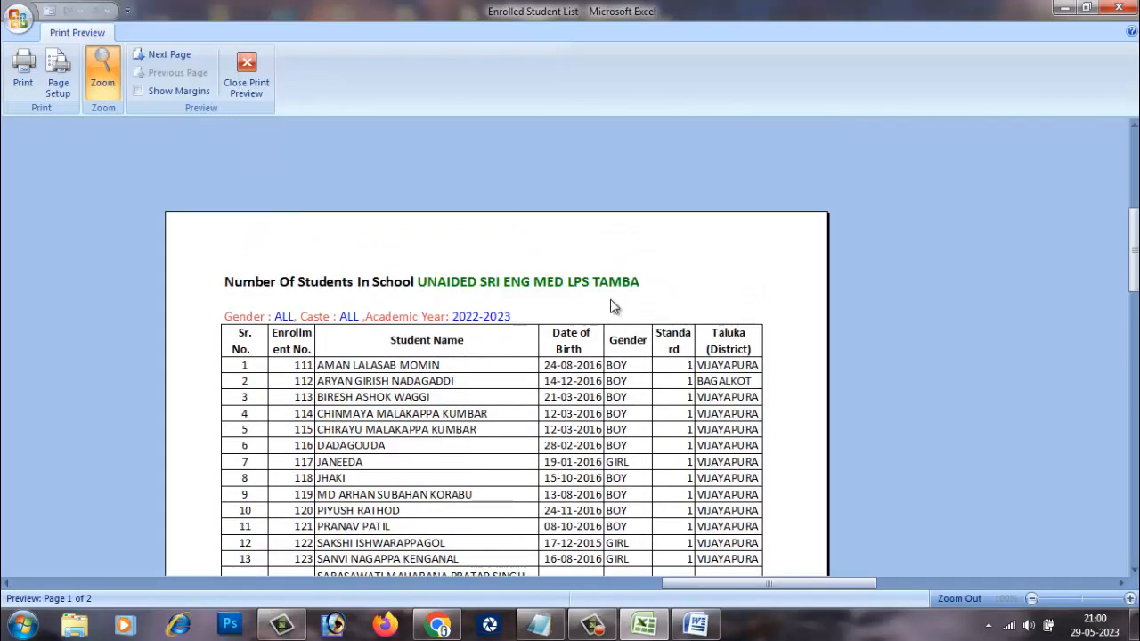
{"action": "scroll", "coordinate": [611, 312], "scroll_direction": "down", "scroll_amount": 5}
{"action": "scroll", "coordinate": [610, 336], "scroll_direction": "down", "scroll_amount": 8}
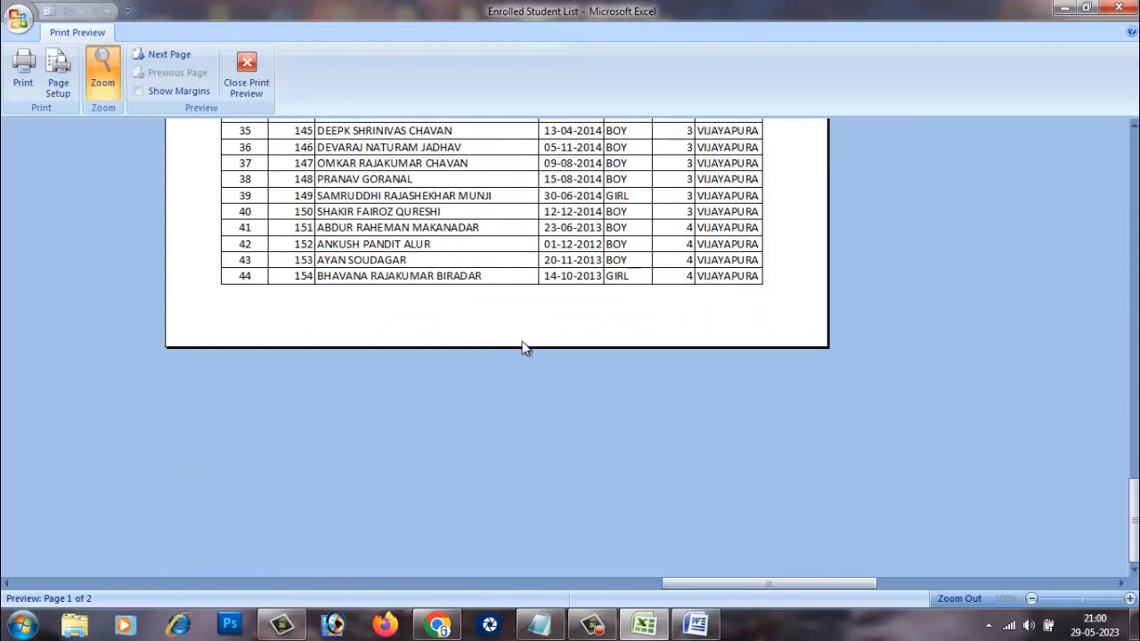
{"action": "scroll", "coordinate": [526, 349], "scroll_direction": "down", "scroll_amount": 1}
{"action": "left_click", "coordinate": [246, 69]}
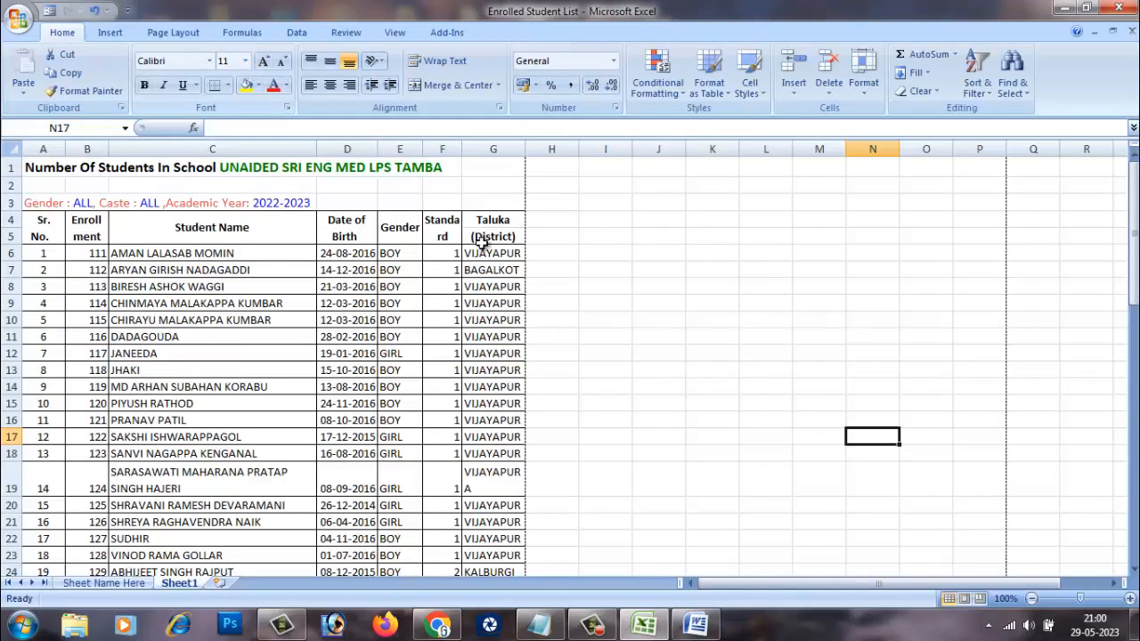
Look through the whole student list in the sheet, and reopen Print Preview to inspect pages 1 and 2.
{"action": "scroll", "coordinate": [352, 374], "scroll_direction": "down", "scroll_amount": 13}
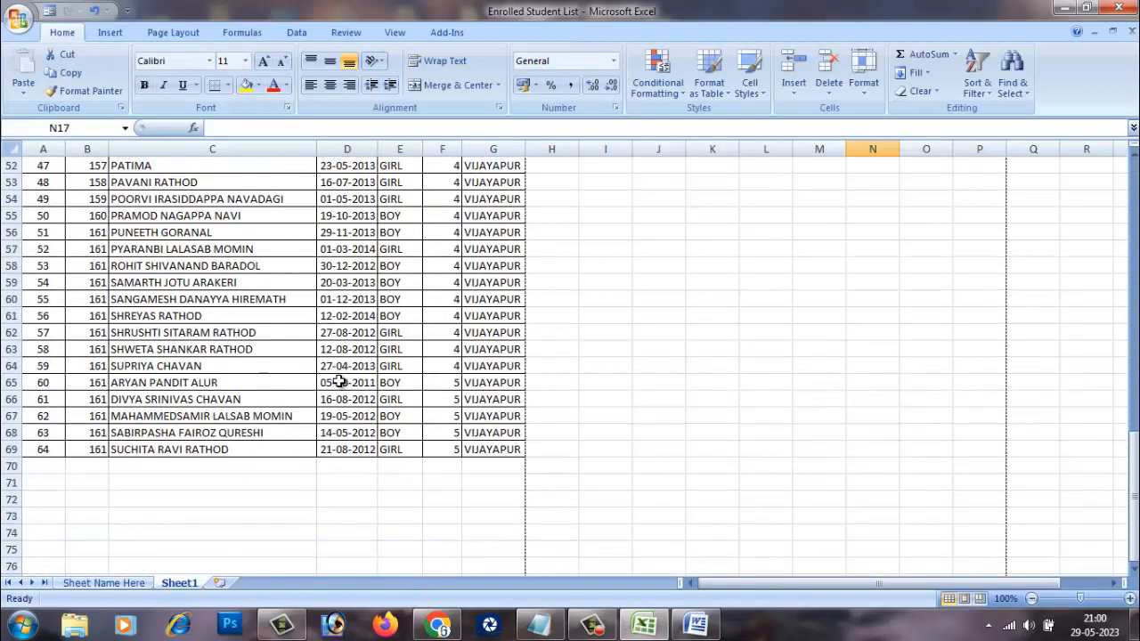
{"action": "scroll", "coordinate": [339, 381], "scroll_direction": "up", "scroll_amount": 4}
{"action": "scroll", "coordinate": [338, 379], "scroll_direction": "up", "scroll_amount": 13}
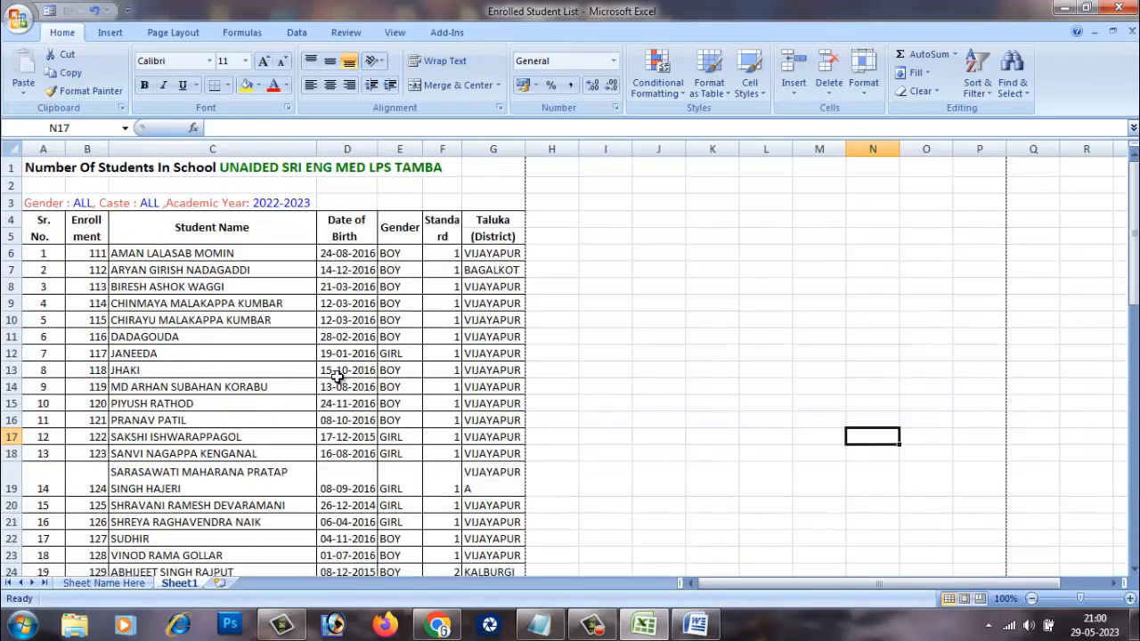
{"action": "left_click", "coordinate": [18, 18]}
{"action": "mouse_move", "coordinate": [49, 238]}
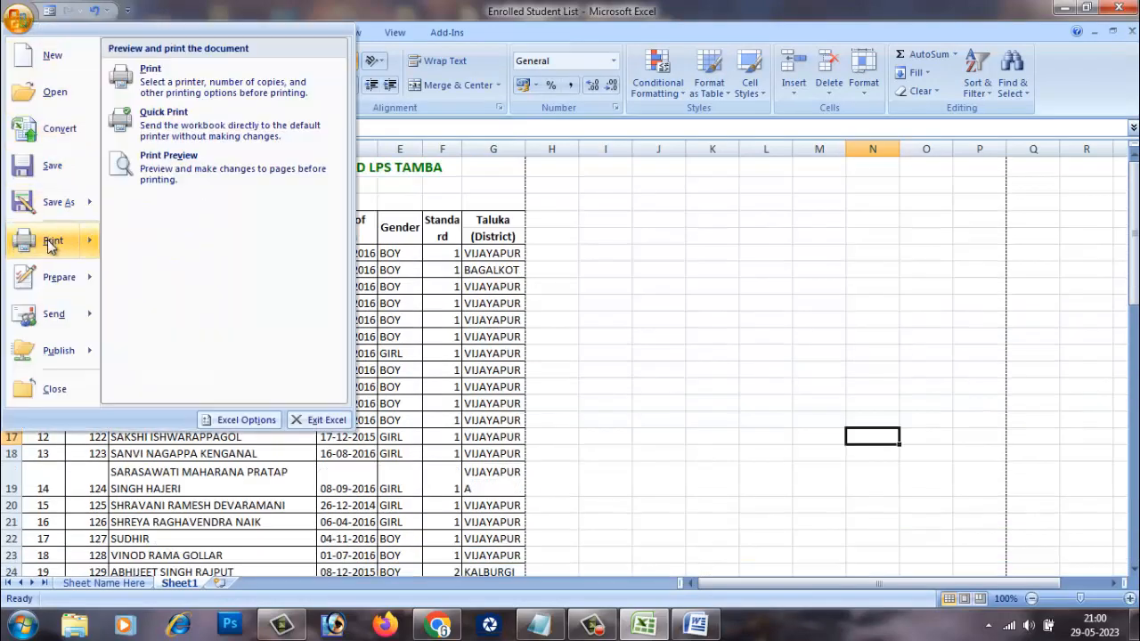
{"action": "left_click", "coordinate": [183, 160]}
{"action": "scroll", "coordinate": [496, 314], "scroll_direction": "up", "scroll_amount": 6}
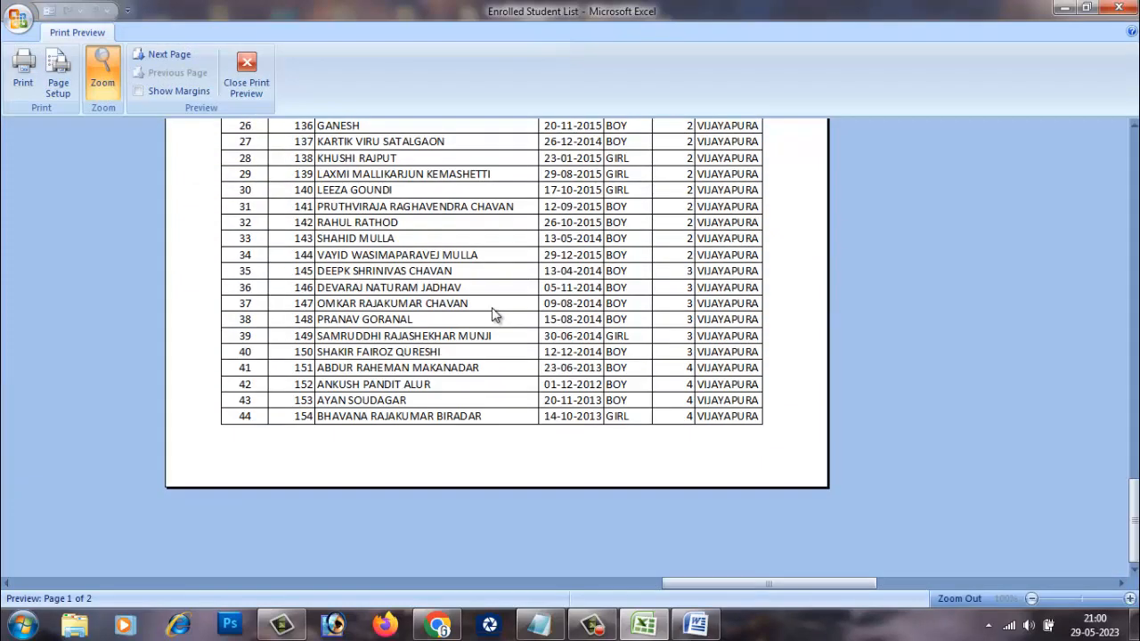
{"action": "scroll", "coordinate": [492, 307], "scroll_direction": "up", "scroll_amount": 2}
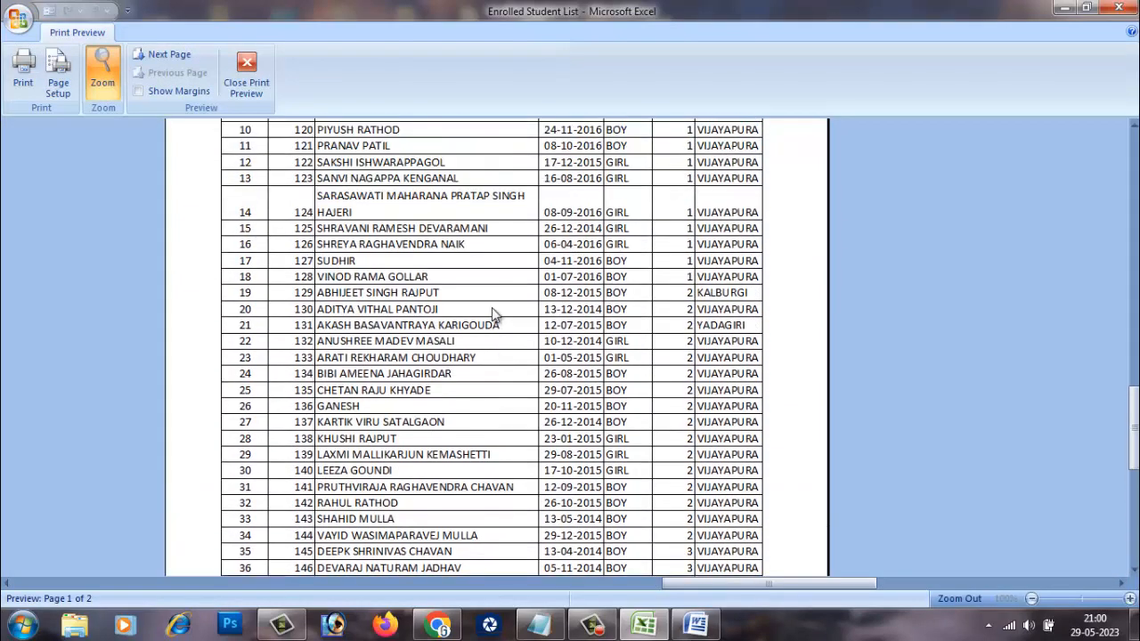
{"action": "left_click", "coordinate": [174, 60]}
{"action": "scroll", "coordinate": [423, 303], "scroll_direction": "up", "scroll_amount": 3}
{"action": "scroll", "coordinate": [423, 302], "scroll_direction": "up", "scroll_amount": 6}
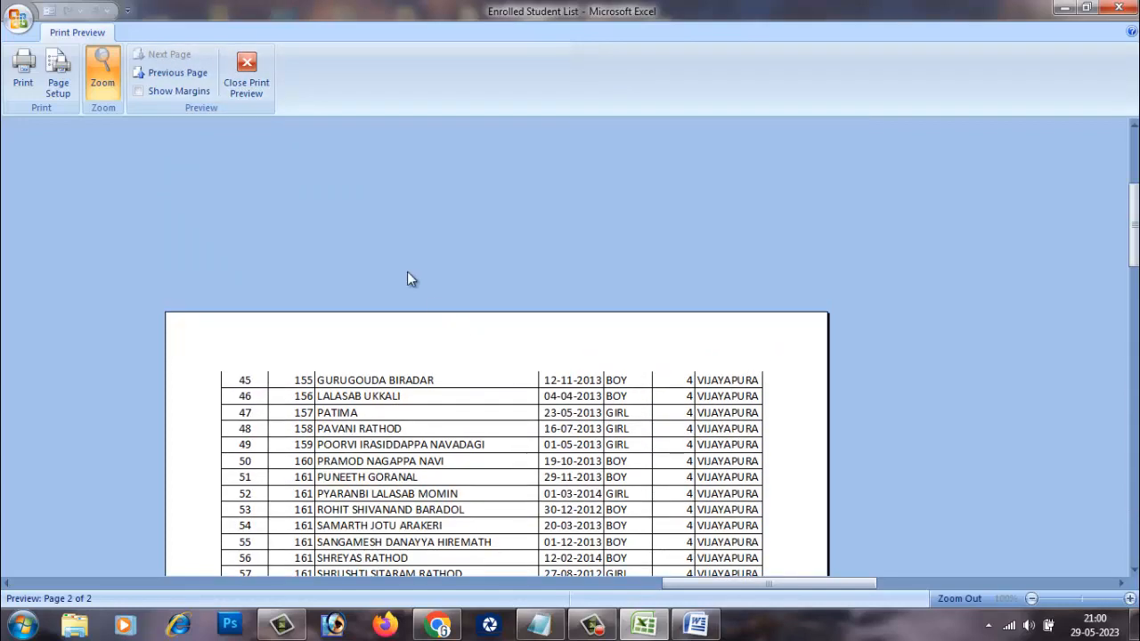
Show the margin guides on the previewed second page, hide them again and close Print Preview.
{"action": "left_click", "coordinate": [156, 90]}
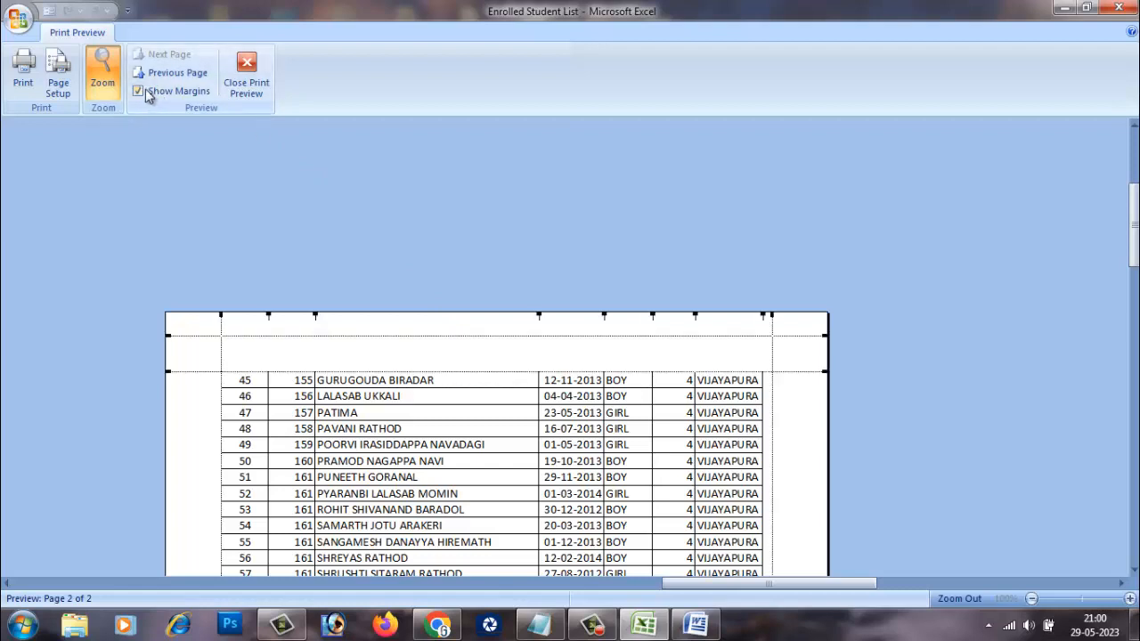
{"action": "left_click", "coordinate": [147, 90]}
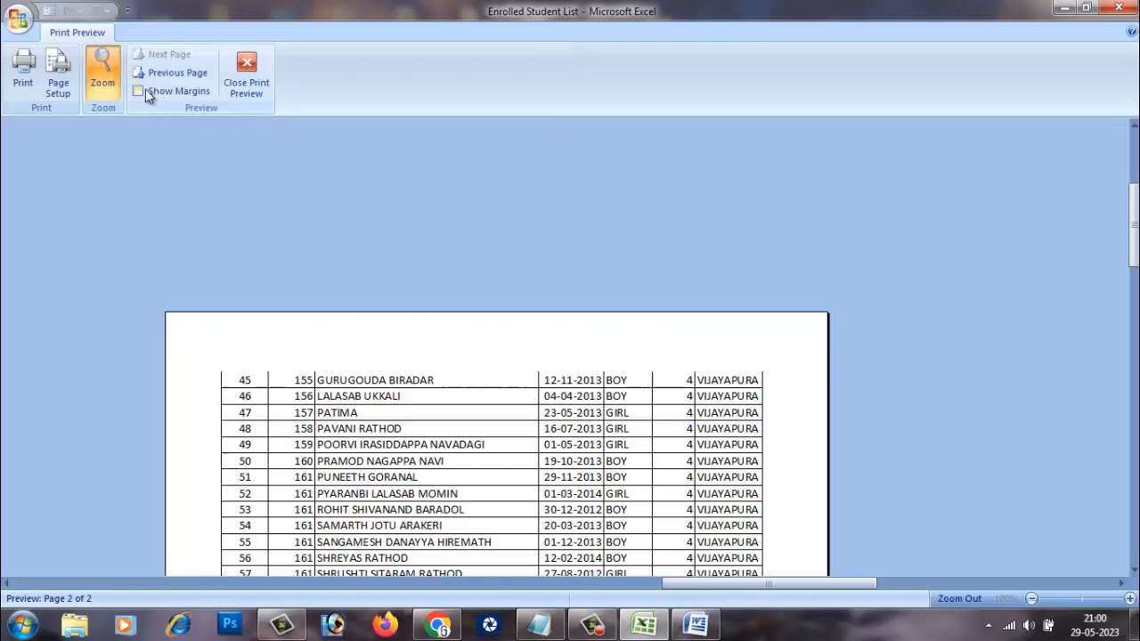
{"action": "left_click", "coordinate": [247, 75]}
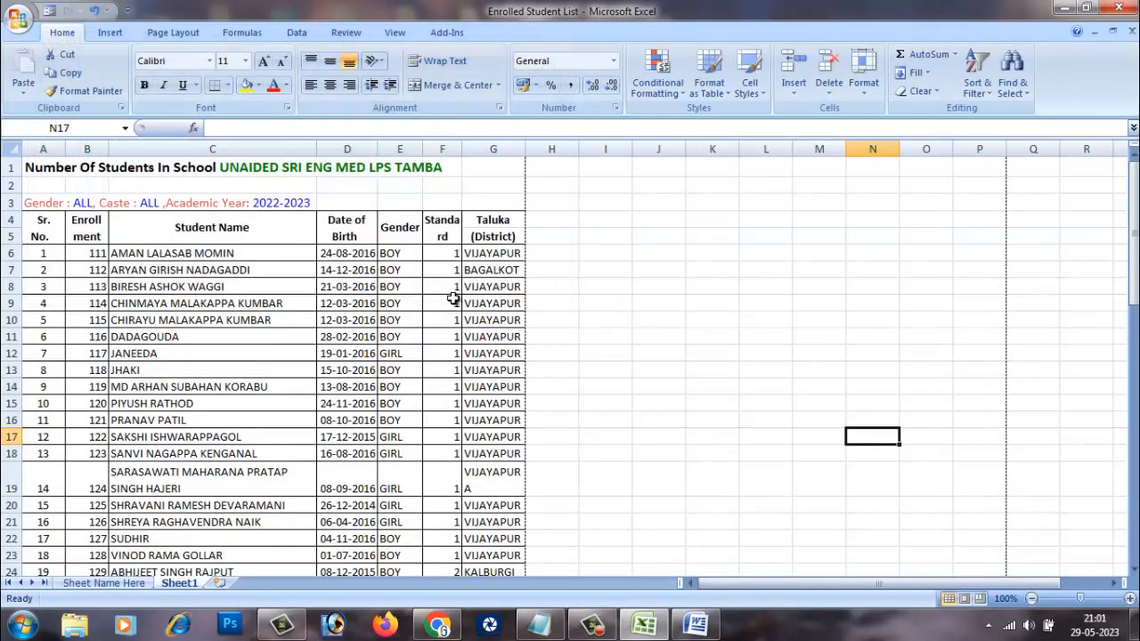
Open the print settings for the student list and choose Send To OneNote 2010 as the printer.
{"action": "left_click", "coordinate": [20, 18]}
{"action": "mouse_move", "coordinate": [56, 246]}
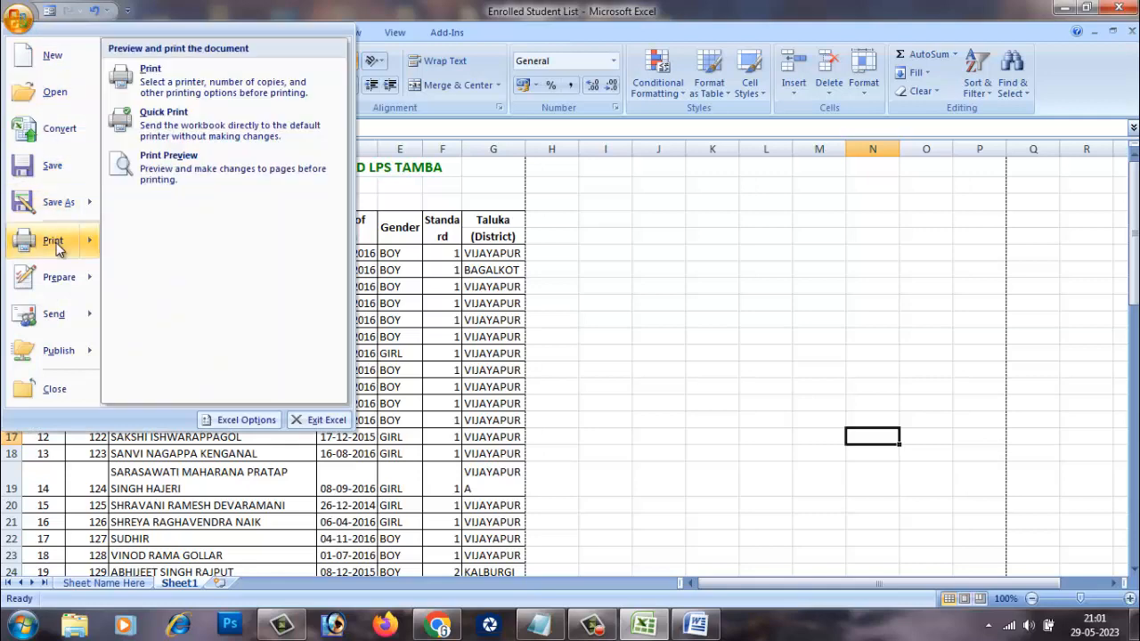
{"action": "left_click", "coordinate": [54, 242]}
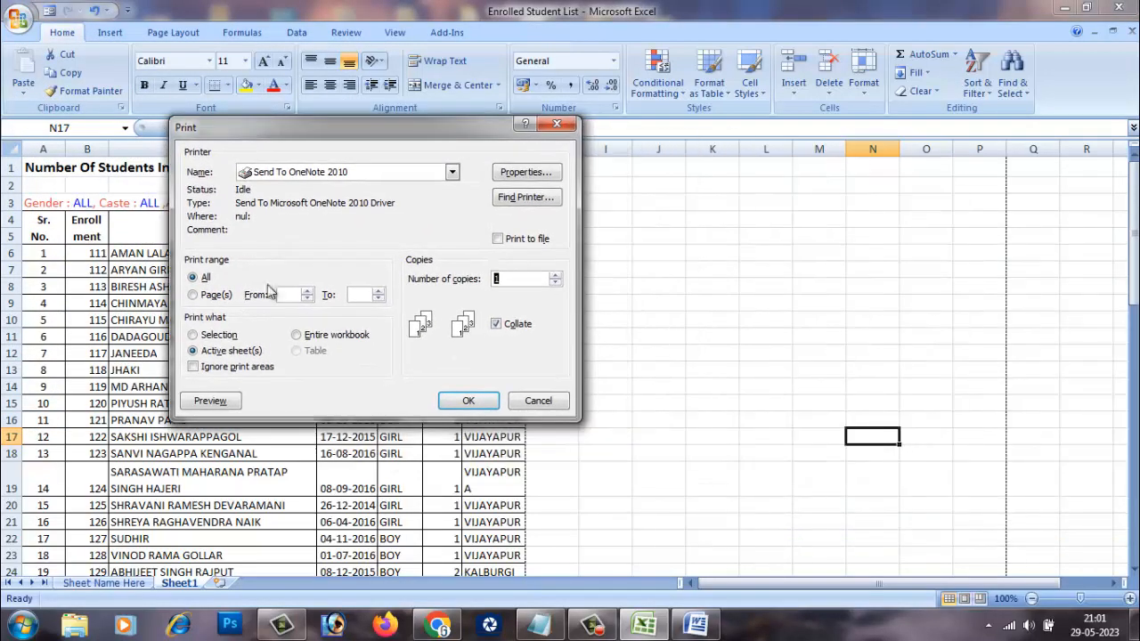
{"action": "left_click", "coordinate": [319, 174]}
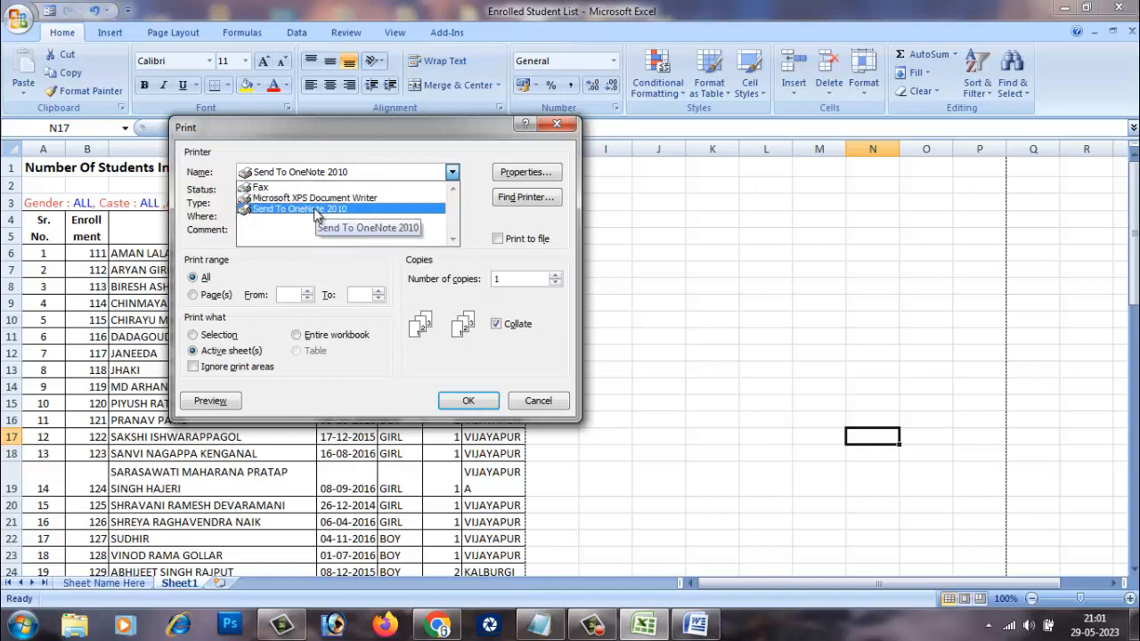
{"action": "left_click", "coordinate": [310, 210]}
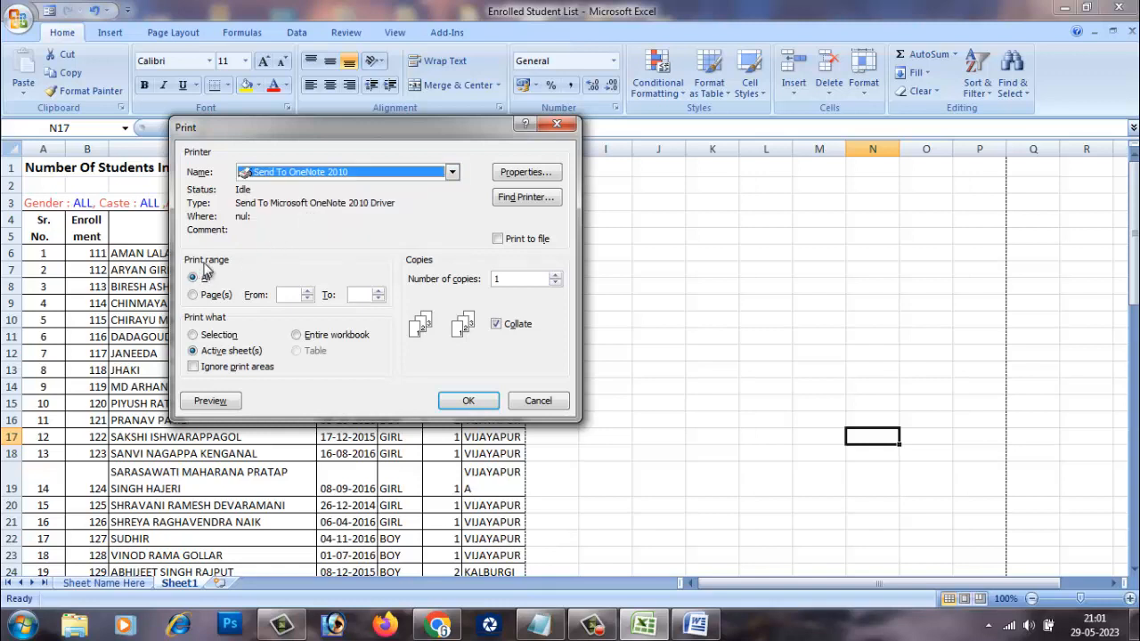
Set the print job to pages 5 to 10 with 2 copies, printing the active sheets.
{"action": "left_click", "coordinate": [287, 299]}
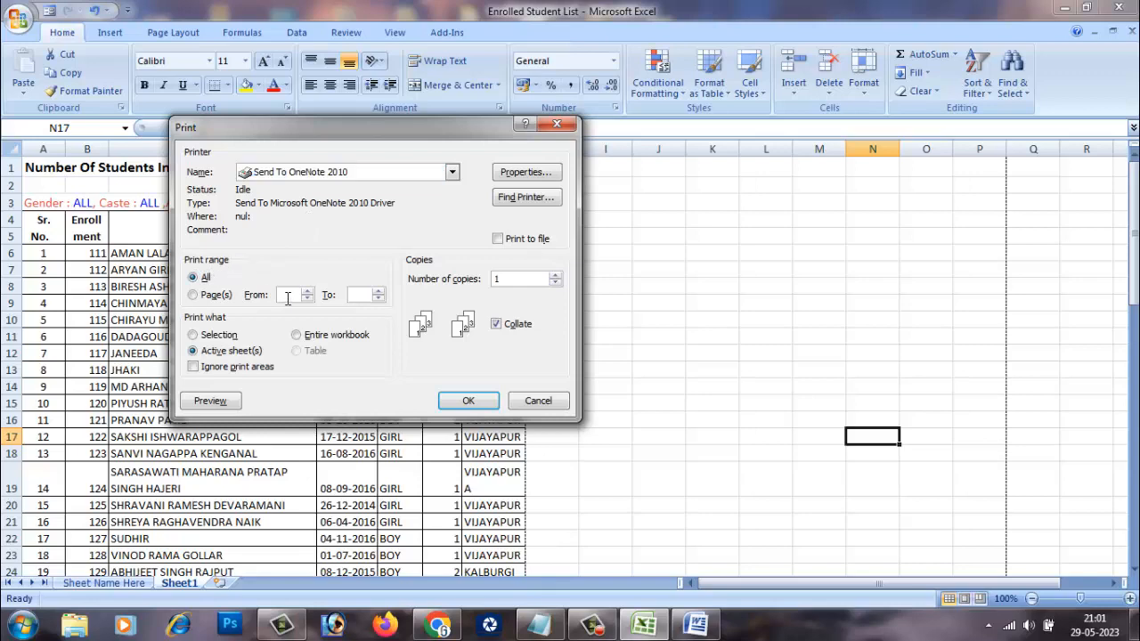
{"action": "left_click_drag", "start_coordinate": [281, 134], "coordinate": [489, 148]}
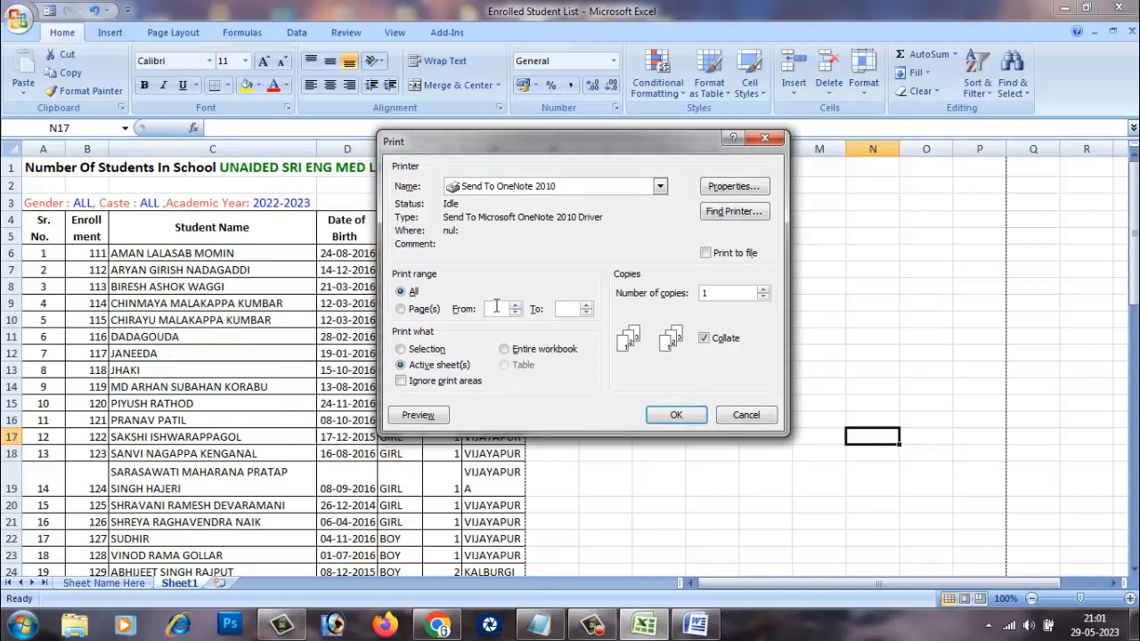
{"action": "type", "text": "10"}
{"action": "left_click_drag", "start_coordinate": [505, 309], "coordinate": [481, 312]}
{"action": "type", "text": "5"}
{"action": "left_click_drag", "start_coordinate": [726, 296], "coordinate": [687, 302]}
{"action": "left_click", "coordinate": [521, 354]}
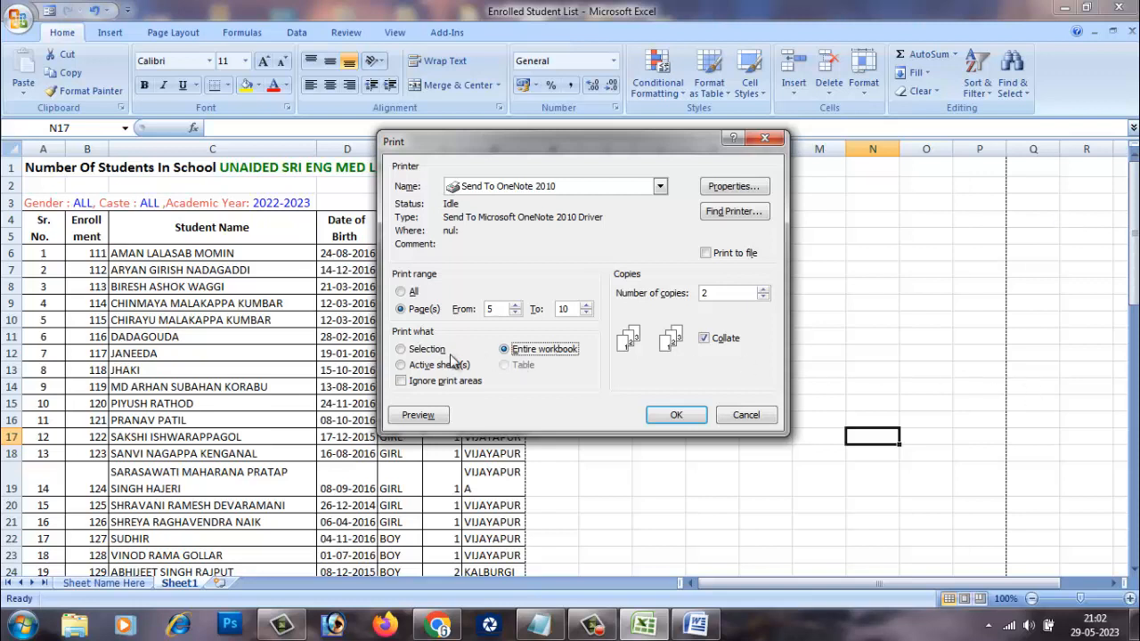
{"action": "left_click", "coordinate": [421, 368]}
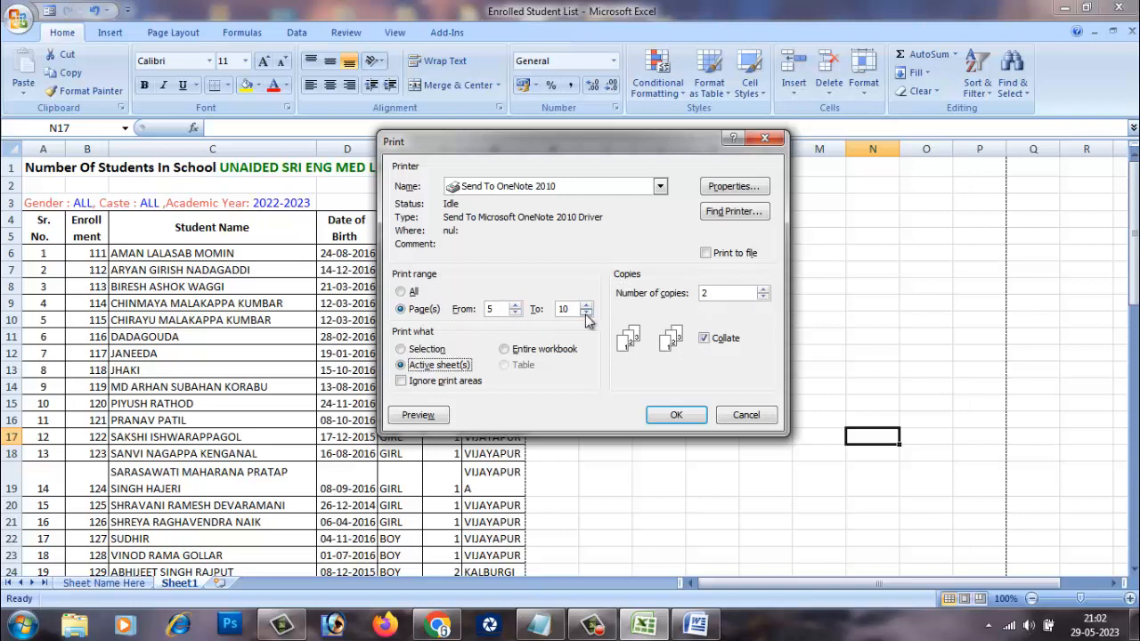
Switch the print range to All and back to Pages, and try Landscape before returning the printer's orientation to Portrait.
{"action": "left_click", "coordinate": [412, 294]}
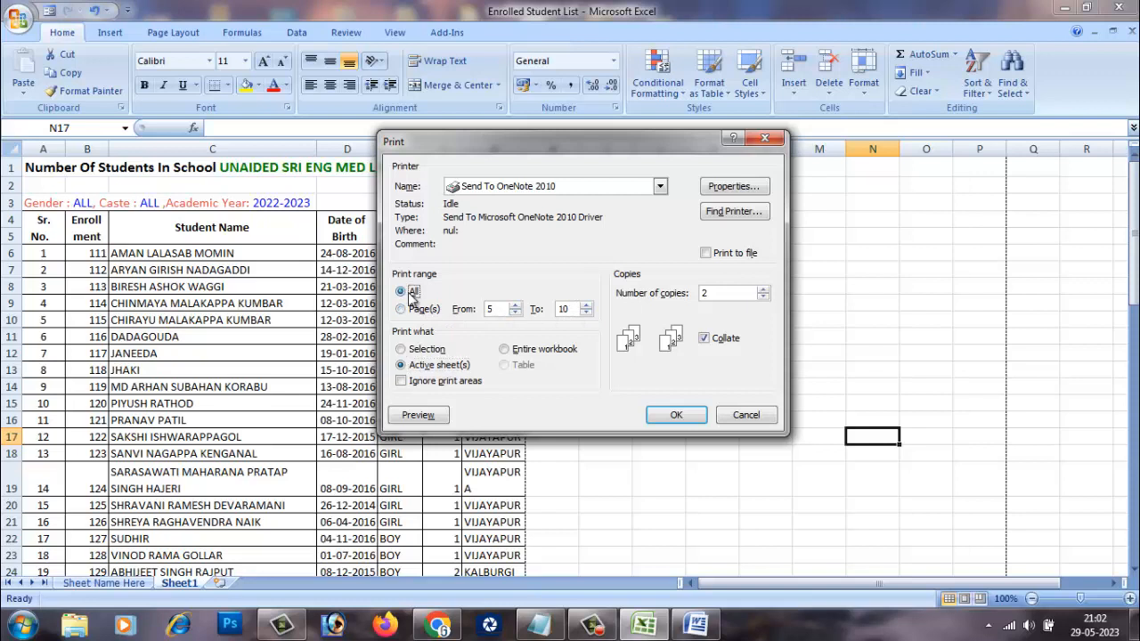
{"action": "left_click", "coordinate": [413, 309]}
{"action": "left_click", "coordinate": [732, 187]}
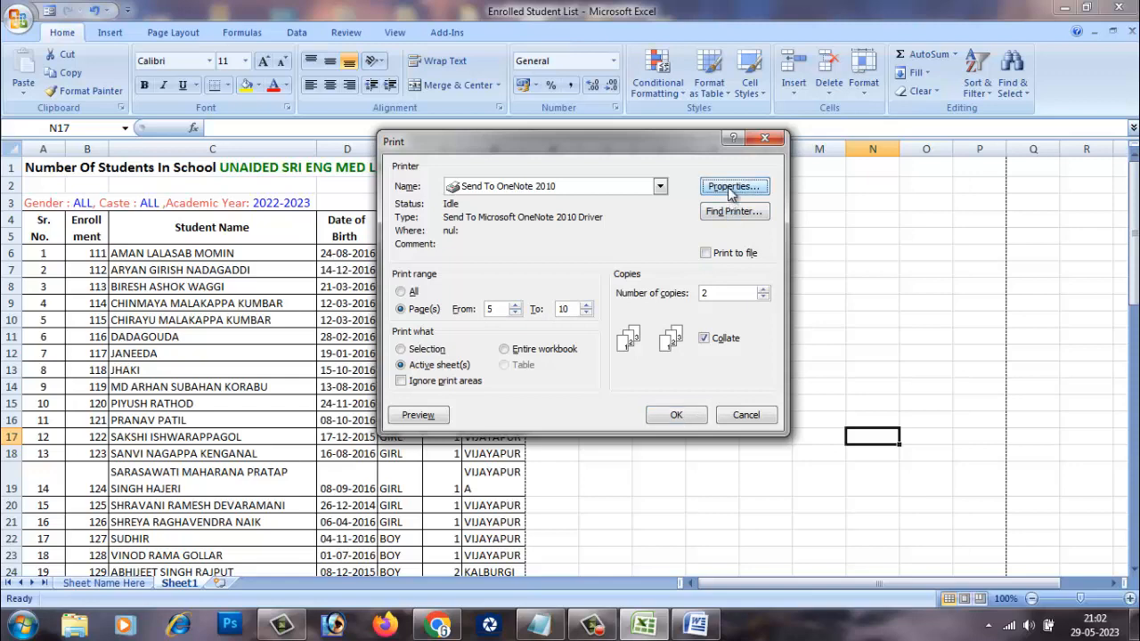
{"action": "left_click", "coordinate": [545, 241]}
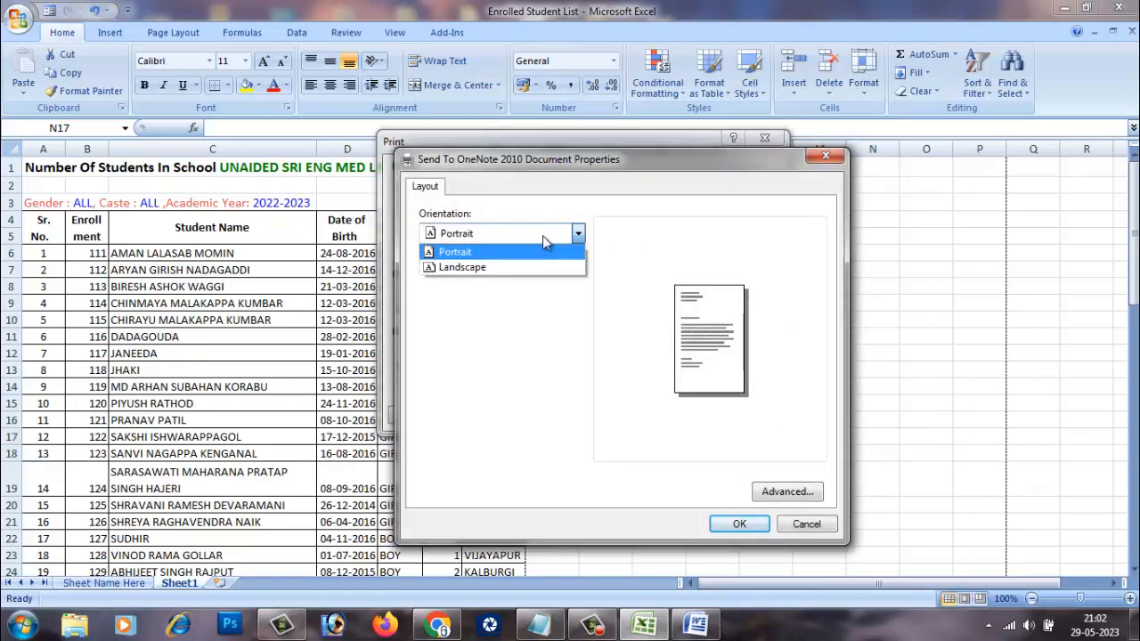
{"action": "left_click", "coordinate": [529, 265]}
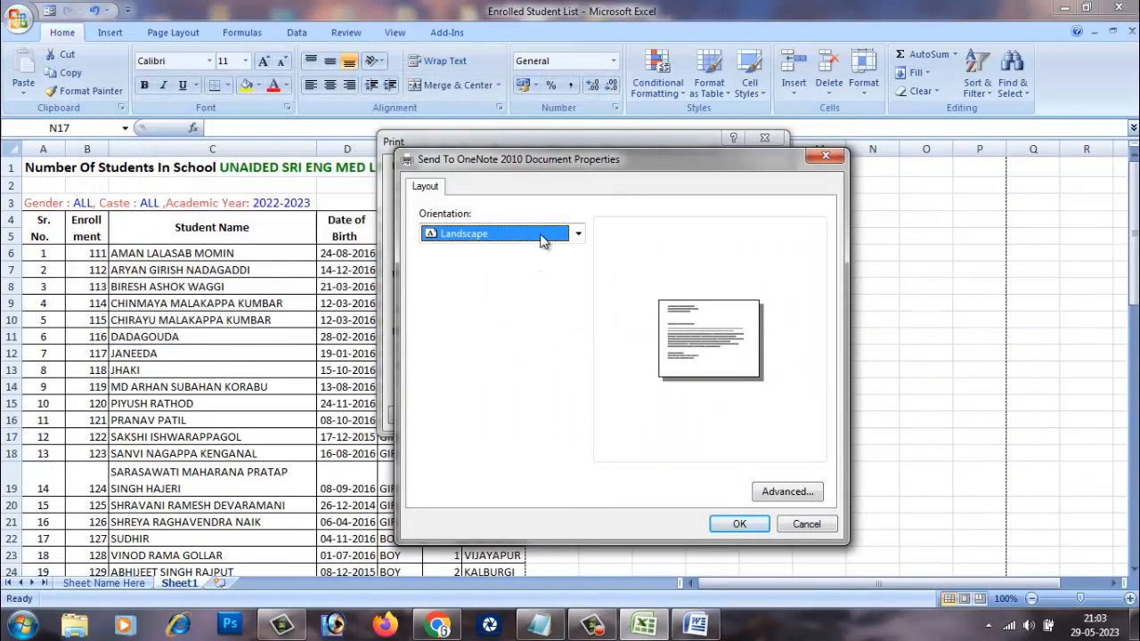
{"action": "left_click", "coordinate": [542, 235]}
{"action": "left_click", "coordinate": [534, 248]}
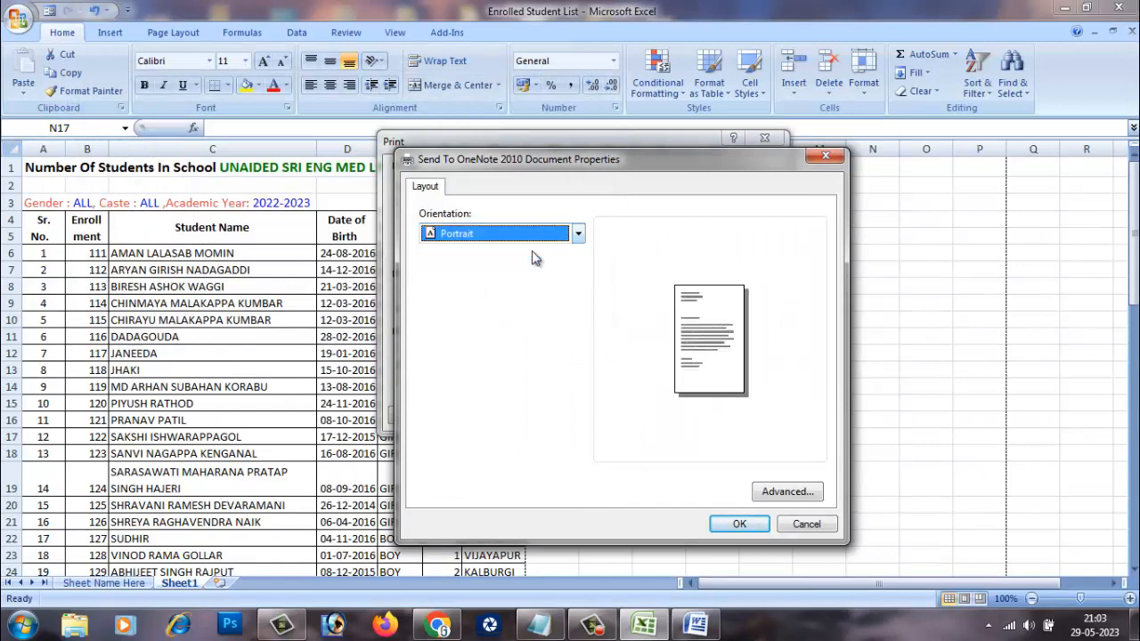
Set the printer's paper size to A4 in its advanced options and accept the printer properties.
{"action": "left_click", "coordinate": [771, 494]}
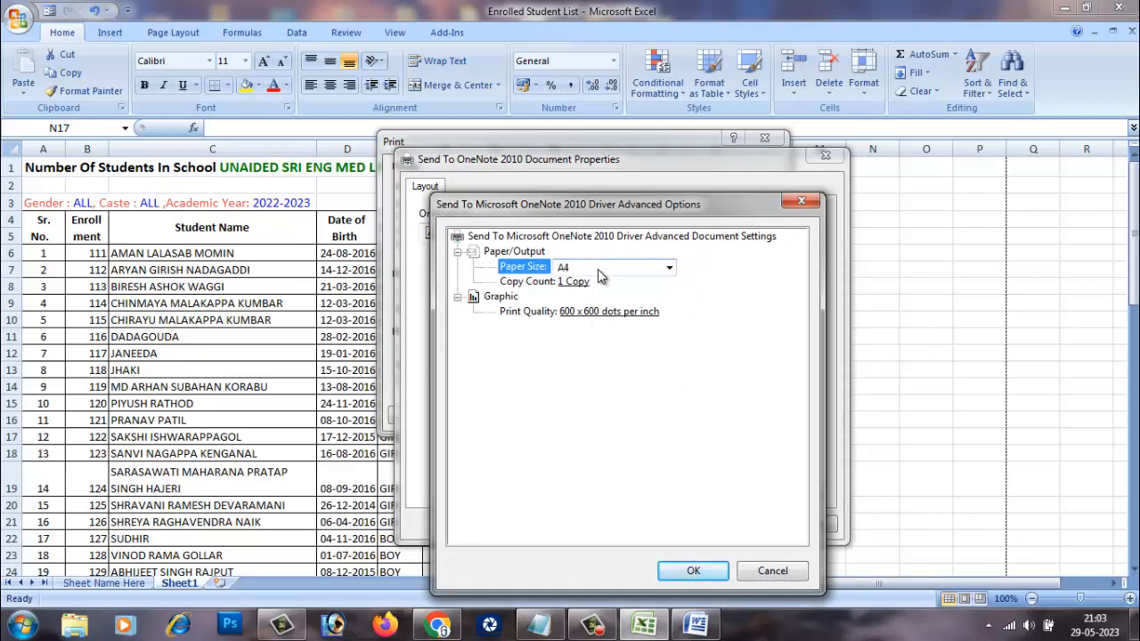
{"action": "left_click", "coordinate": [598, 269]}
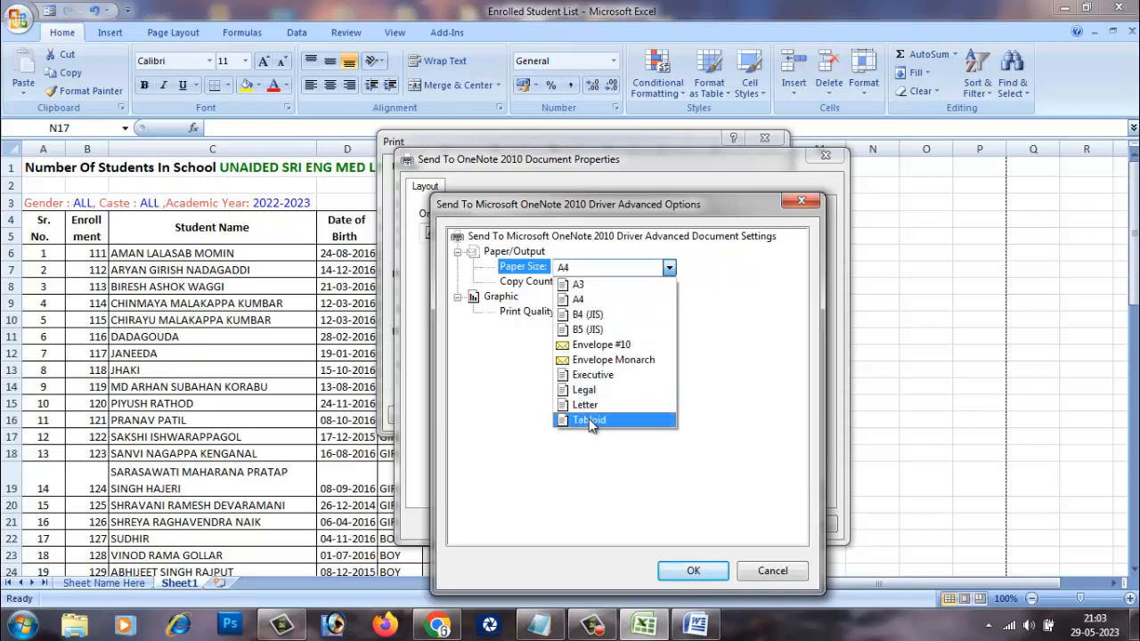
{"action": "left_click", "coordinate": [592, 315]}
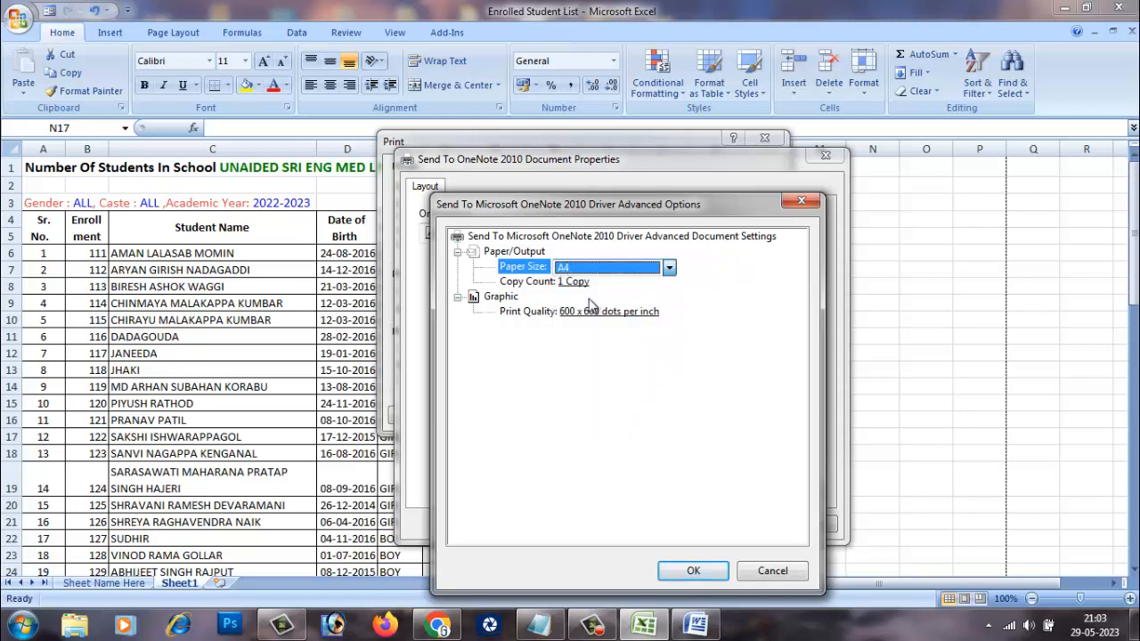
{"action": "left_click", "coordinate": [693, 571]}
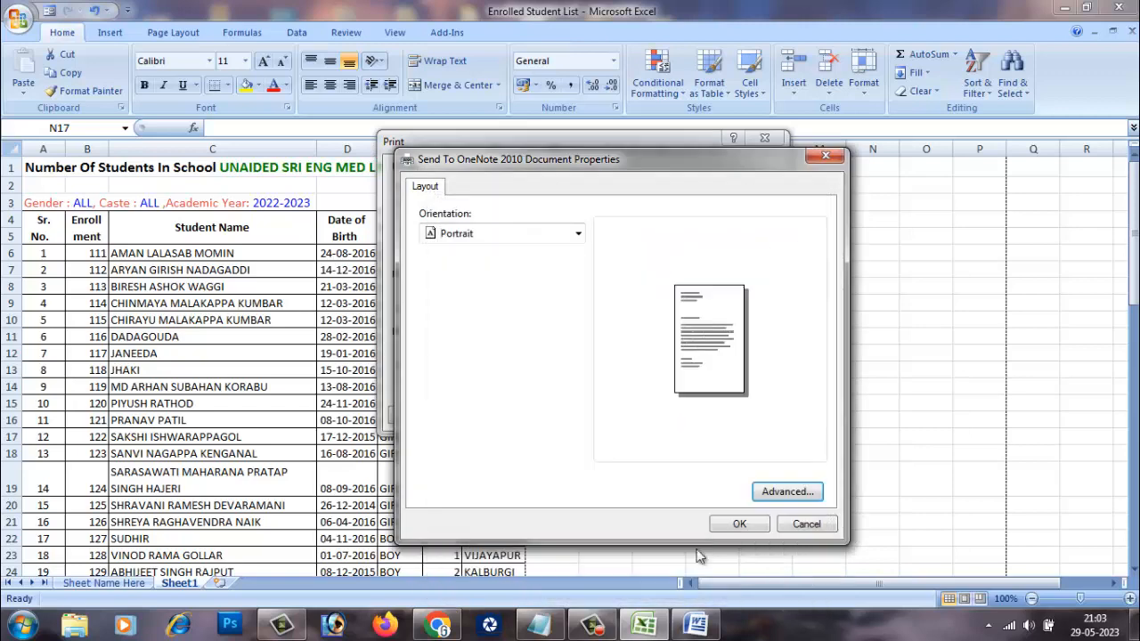
{"action": "left_click", "coordinate": [737, 525]}
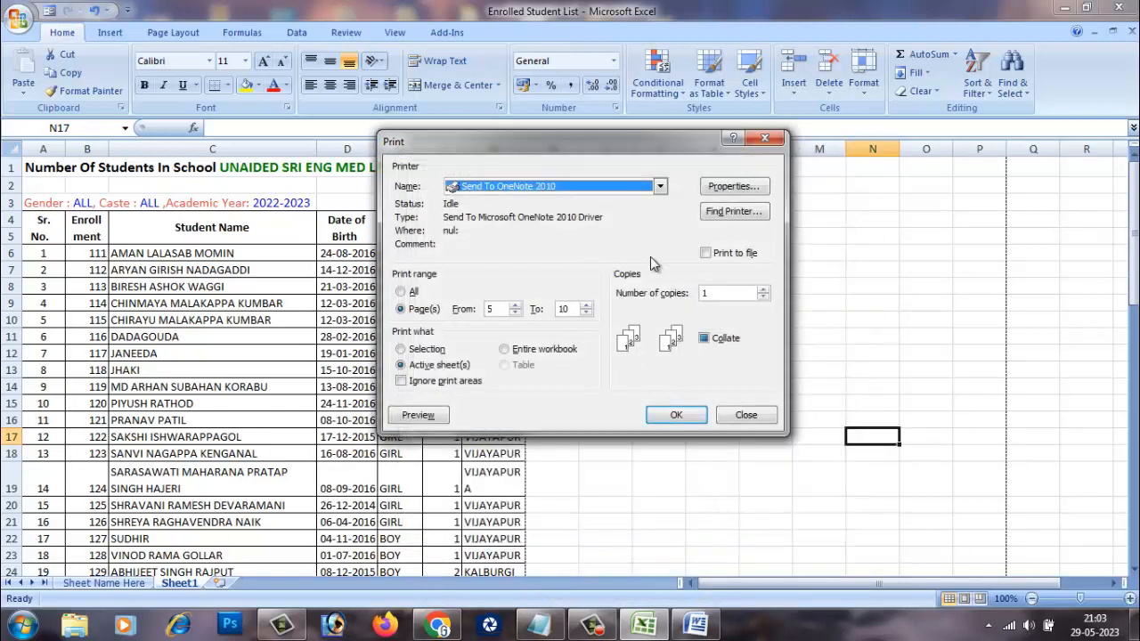
Try to preview the print job limited to pages 5 to 10.
{"action": "left_click", "coordinate": [436, 419]}
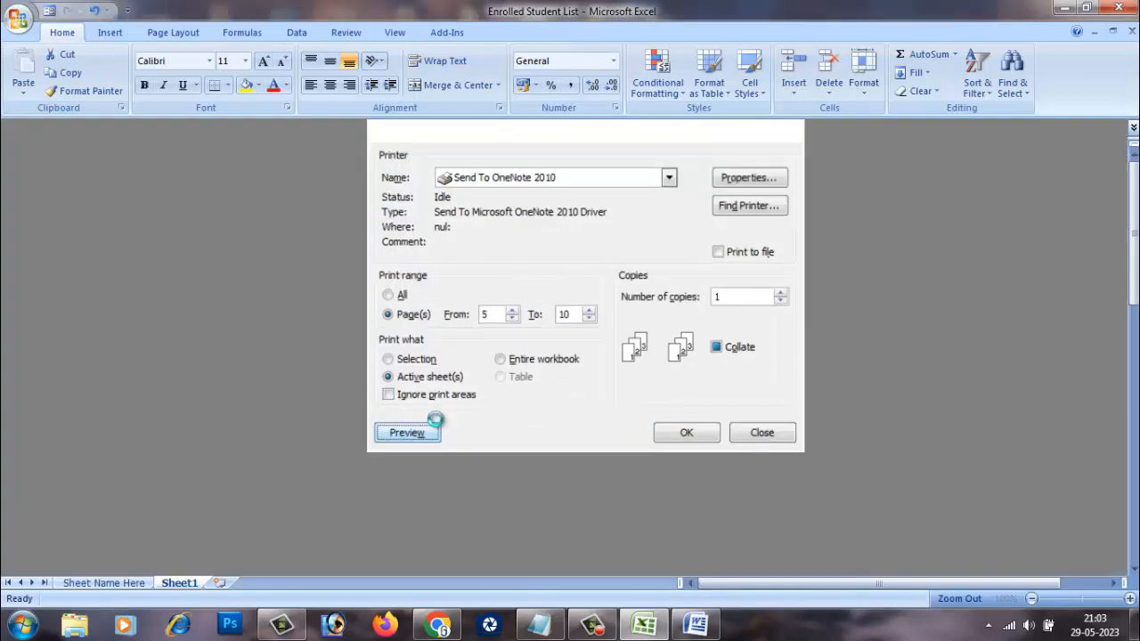
{"action": "left_click", "coordinate": [581, 352]}
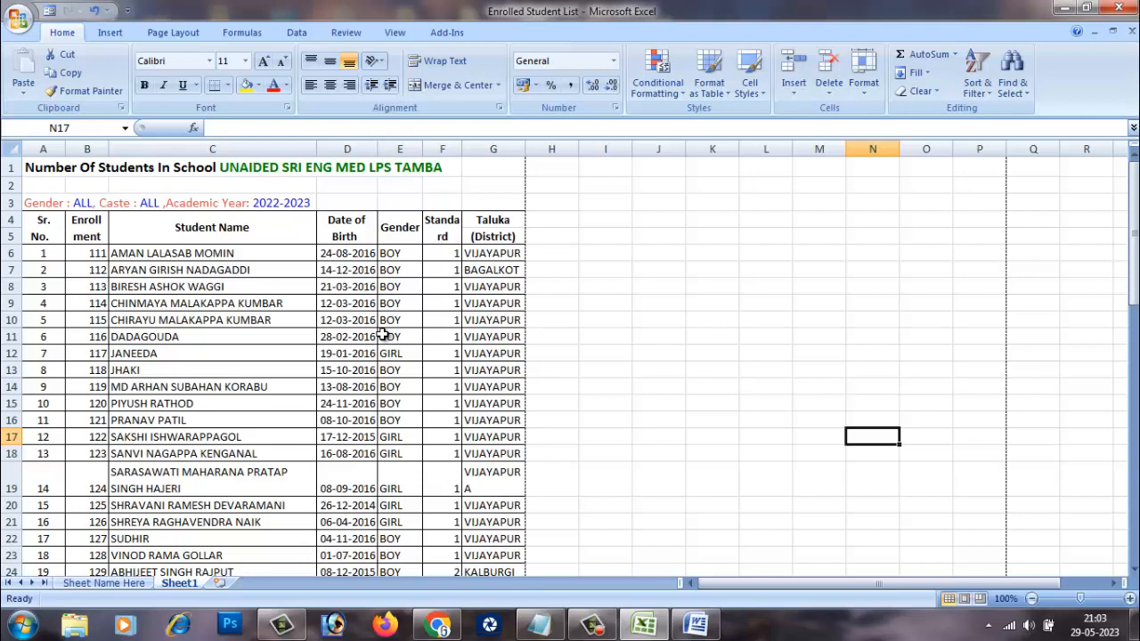
Reopen the print settings, choose Send To OneNote 2010 as the printer, and look through the available printers again.
{"action": "left_click", "coordinate": [18, 19]}
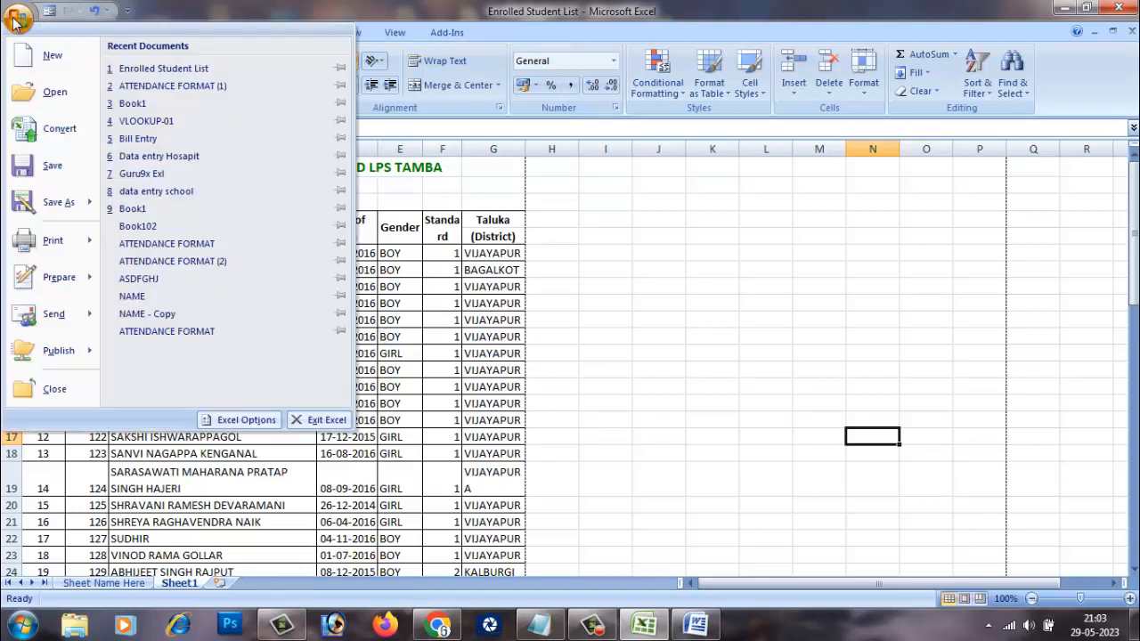
{"action": "left_click", "coordinate": [49, 255]}
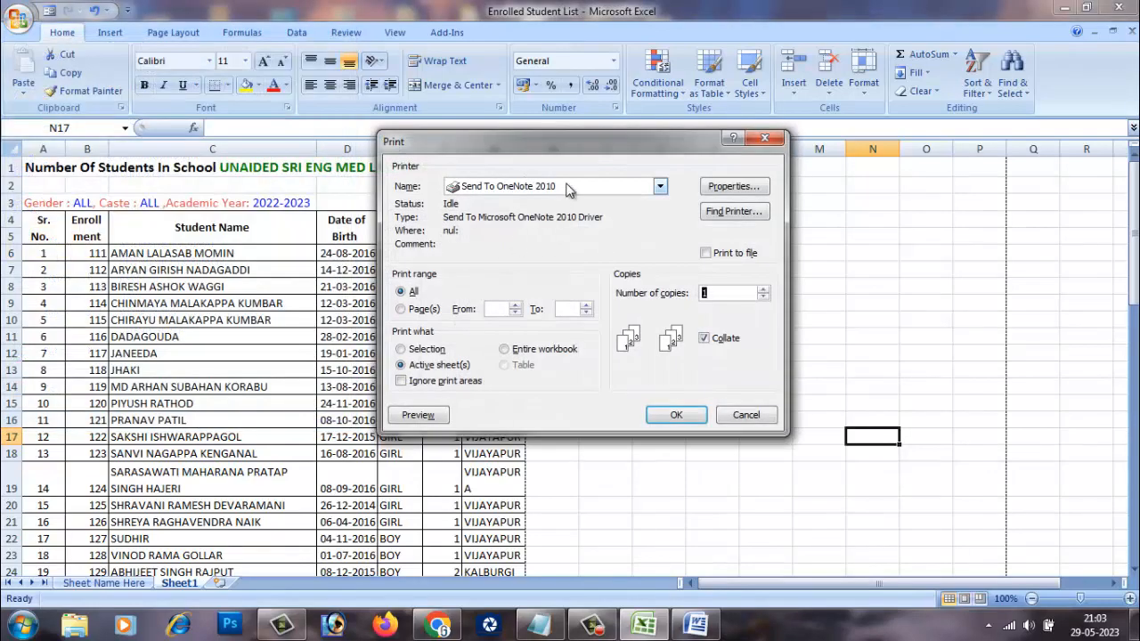
{"action": "left_click", "coordinate": [471, 189]}
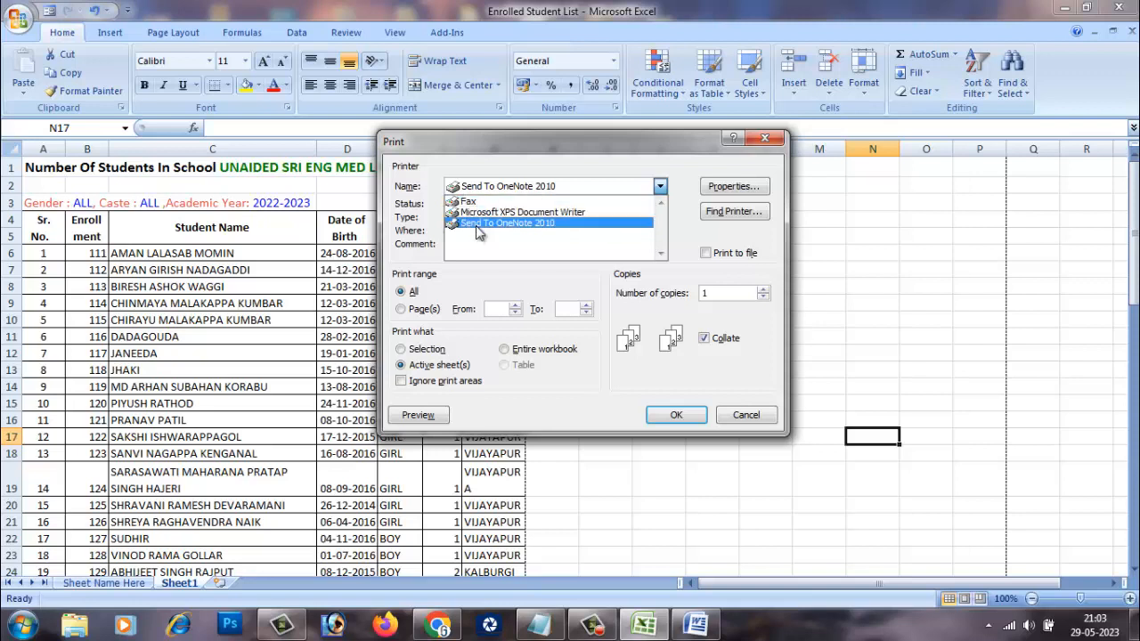
{"action": "left_click", "coordinate": [476, 254]}
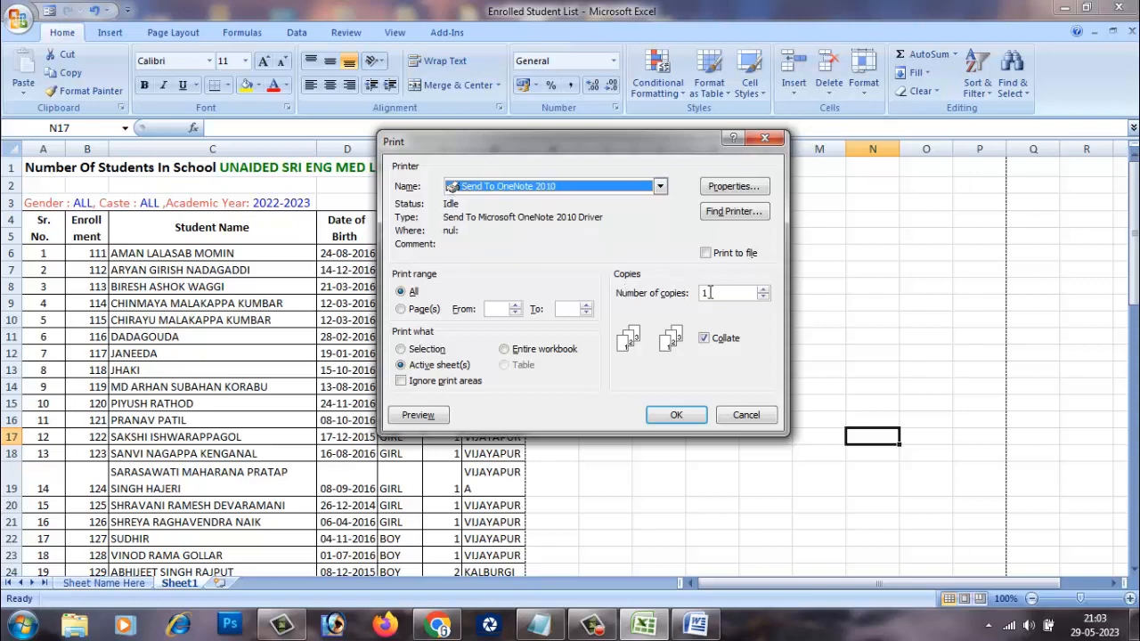
{"action": "left_click", "coordinate": [724, 293]}
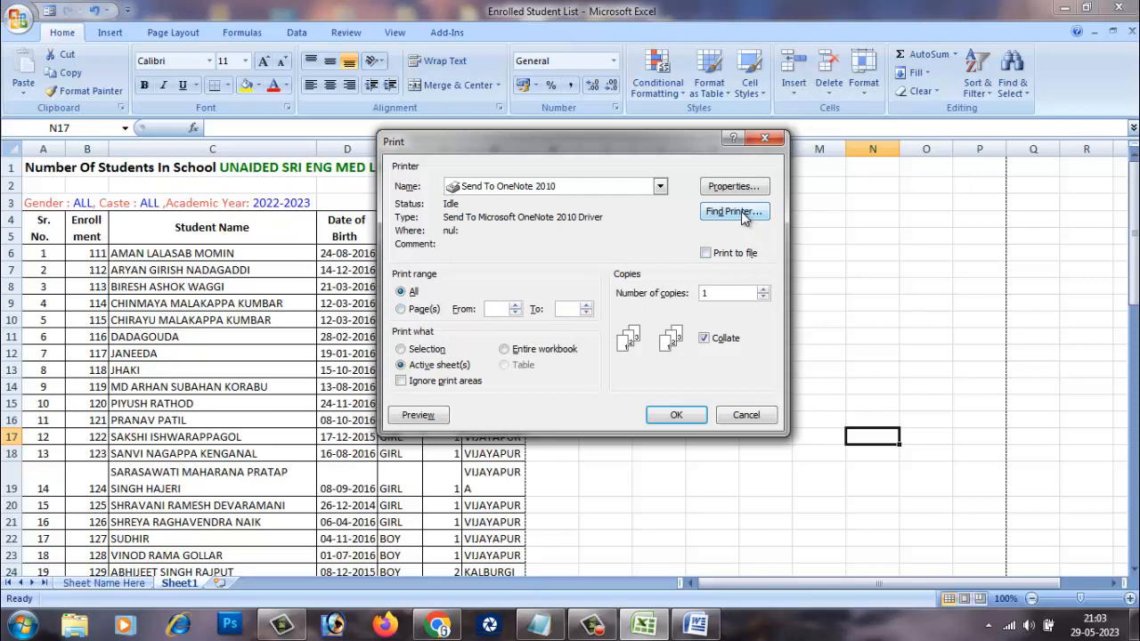
{"action": "left_click", "coordinate": [484, 189]}
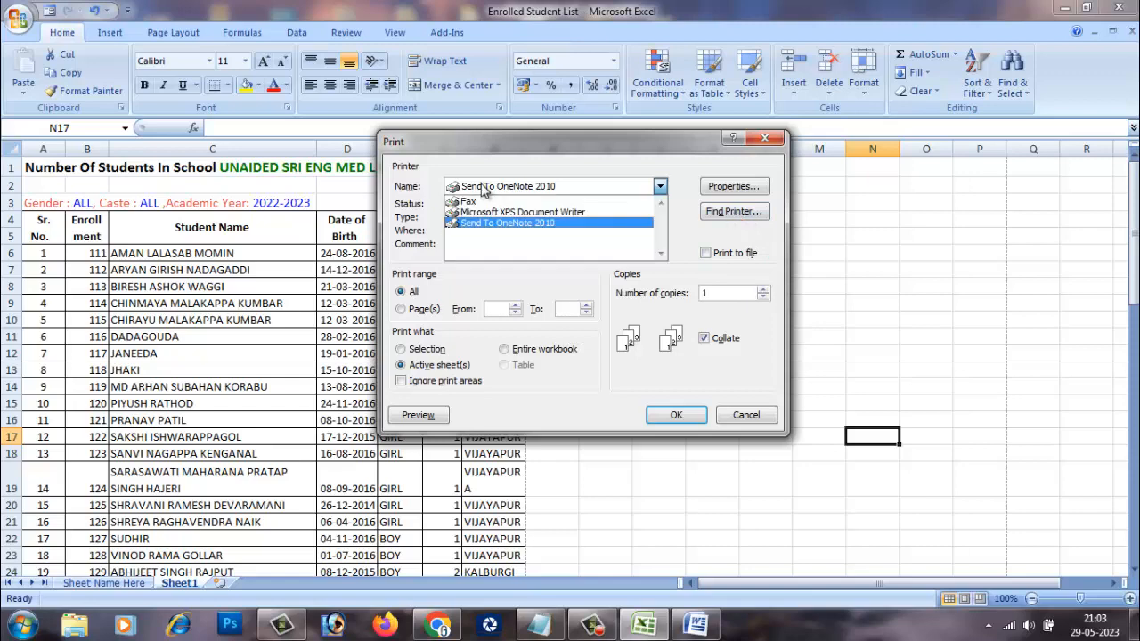
{"action": "left_click", "coordinate": [712, 232]}
Open the OneNote printer's properties, try Landscape orientation and set it back to Portrait.
{"action": "left_click", "coordinate": [731, 187]}
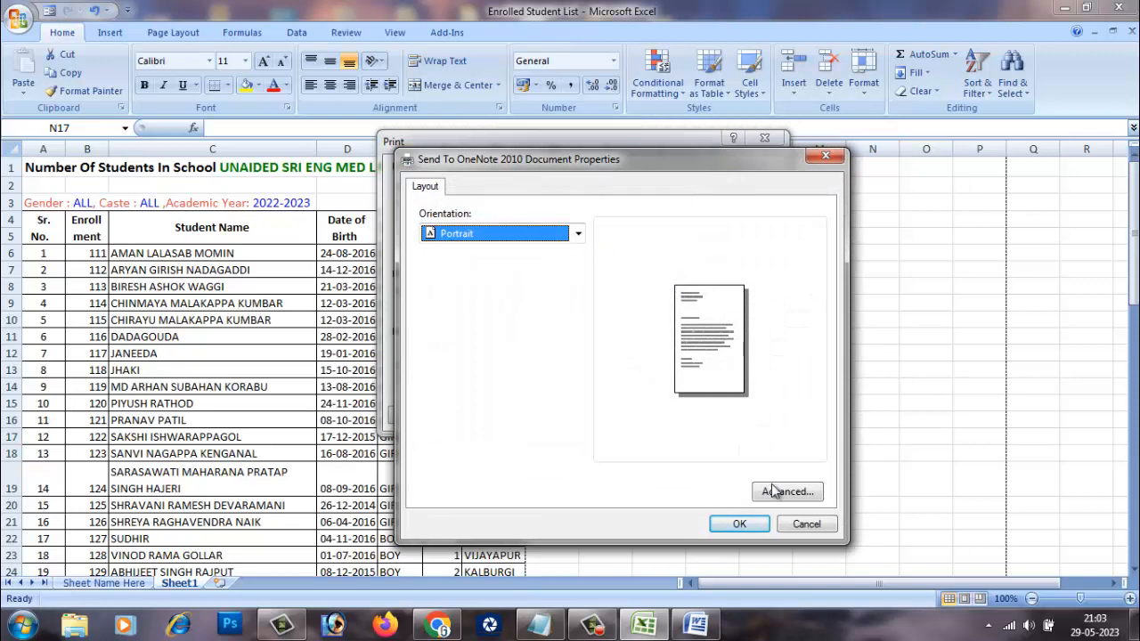
{"action": "left_click", "coordinate": [524, 233]}
{"action": "left_click", "coordinate": [517, 270]}
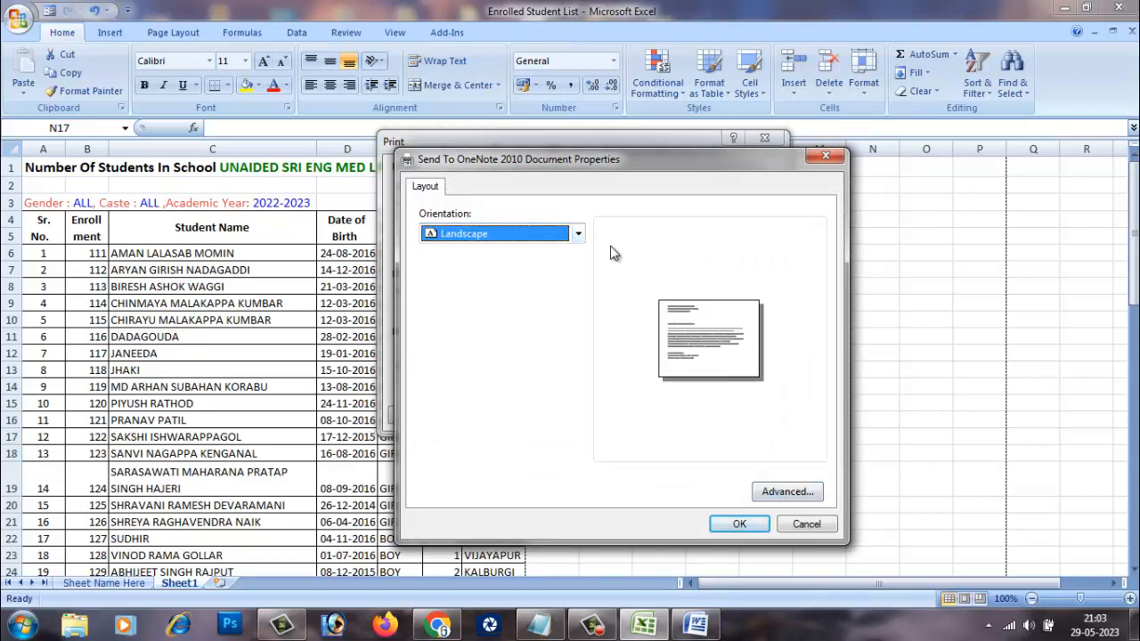
{"action": "left_click", "coordinate": [499, 235]}
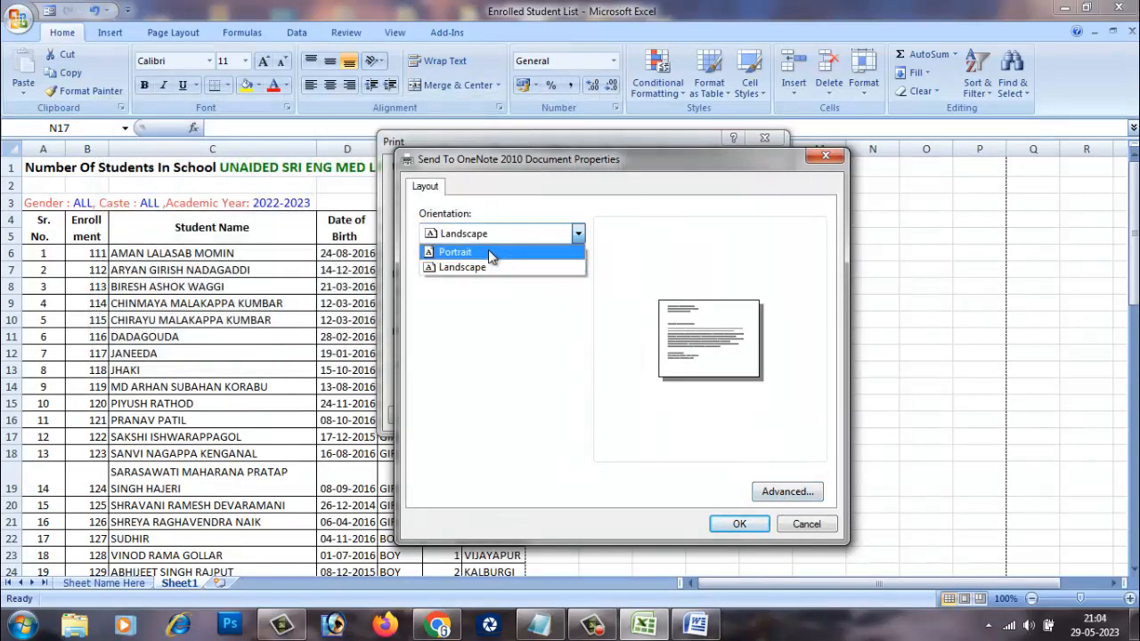
{"action": "left_click", "coordinate": [488, 250]}
Look through the paper sizes in the printer's advanced options, pick A4 and close the advanced options.
{"action": "left_click", "coordinate": [799, 494]}
{"action": "left_click", "coordinate": [595, 268]}
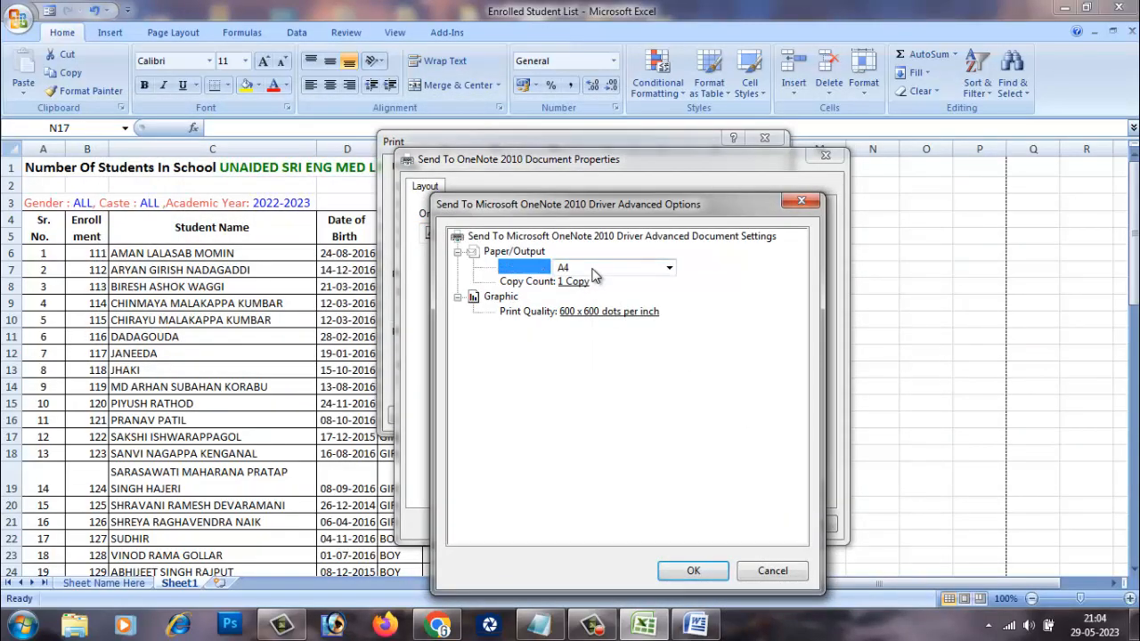
{"action": "left_click", "coordinate": [595, 269]}
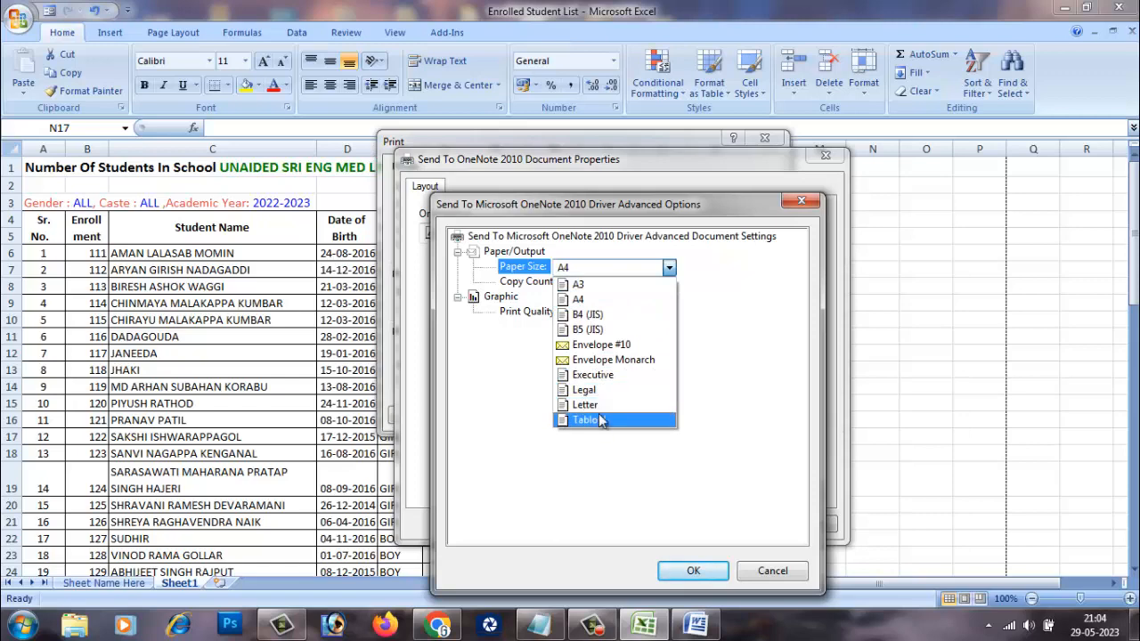
{"action": "left_click", "coordinate": [618, 299]}
{"action": "left_click", "coordinate": [801, 201]}
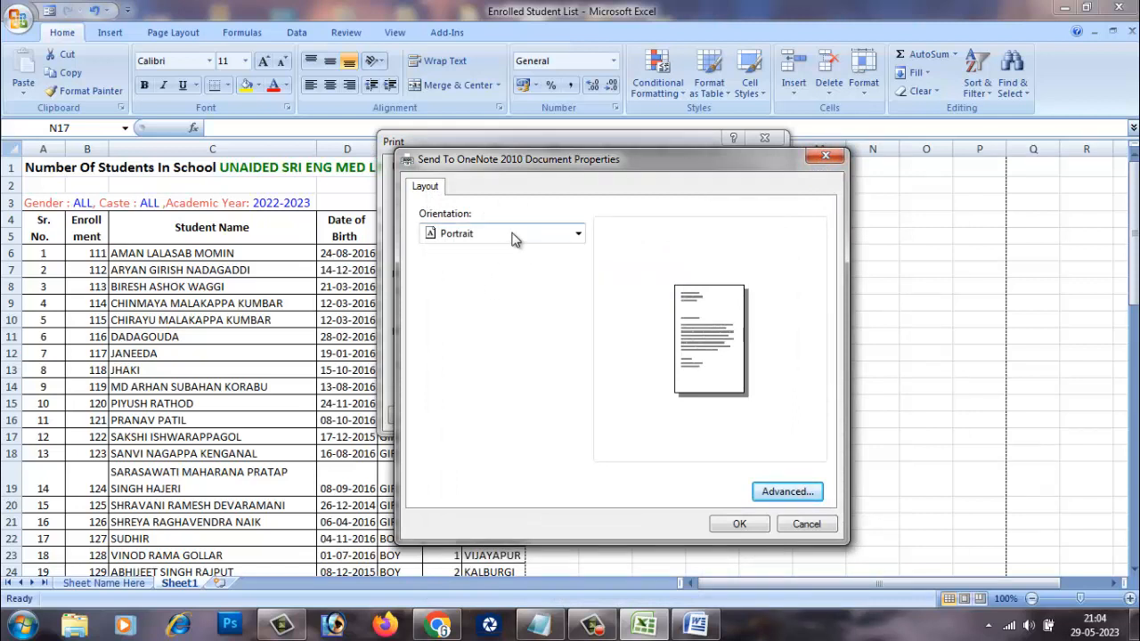
Keep Portrait orientation, accept the printer properties, and close the print settings without printing.
{"action": "left_click", "coordinate": [512, 235]}
{"action": "left_click", "coordinate": [513, 237]}
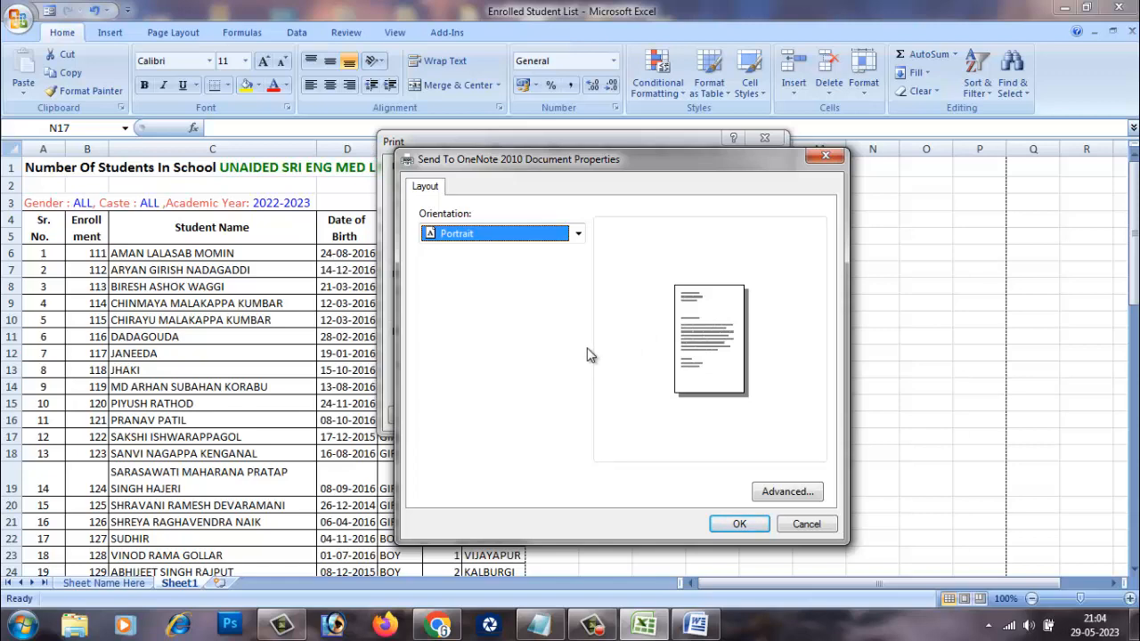
{"action": "left_click", "coordinate": [739, 524]}
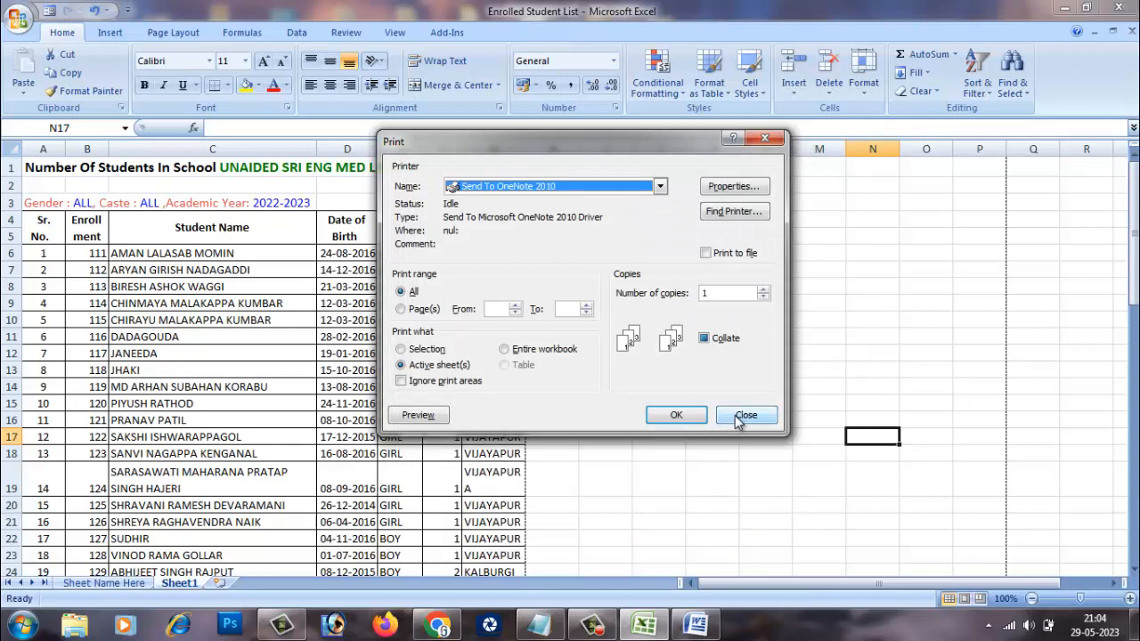
{"action": "left_click", "coordinate": [745, 415]}
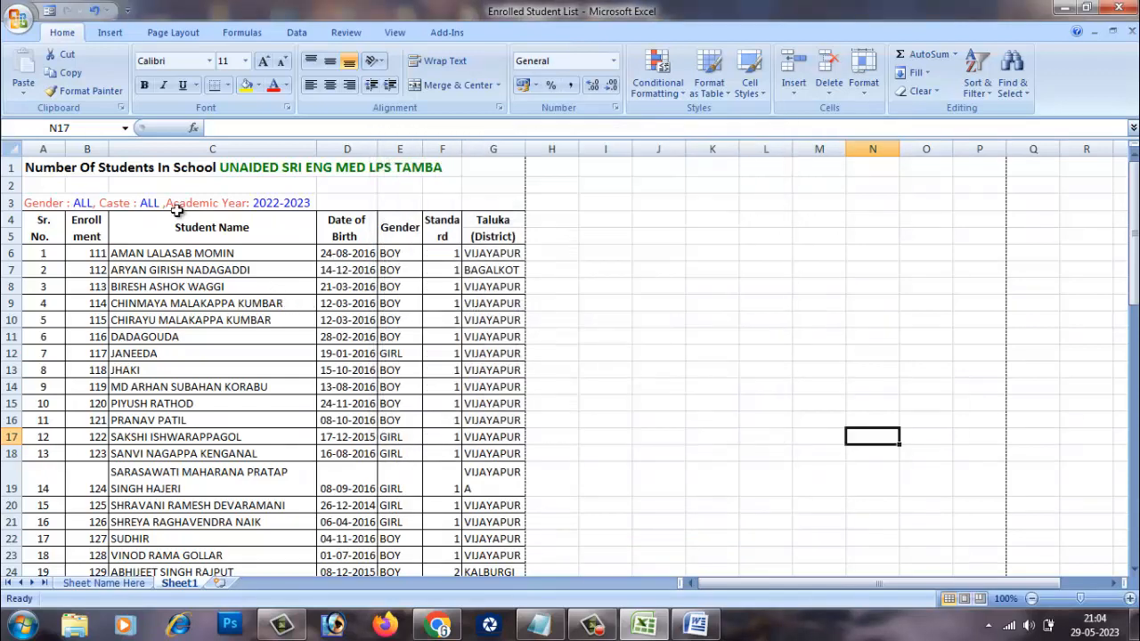
Open Print Preview, look over the first page of the student list, and close the preview.
{"action": "left_click", "coordinate": [20, 18]}
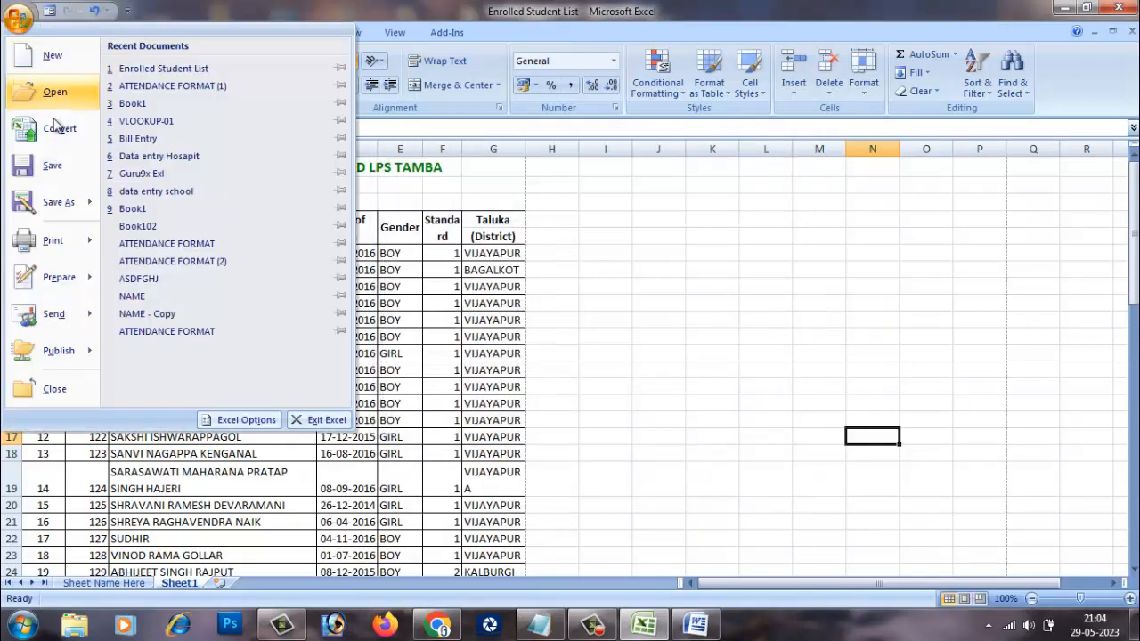
{"action": "mouse_move", "coordinate": [57, 245]}
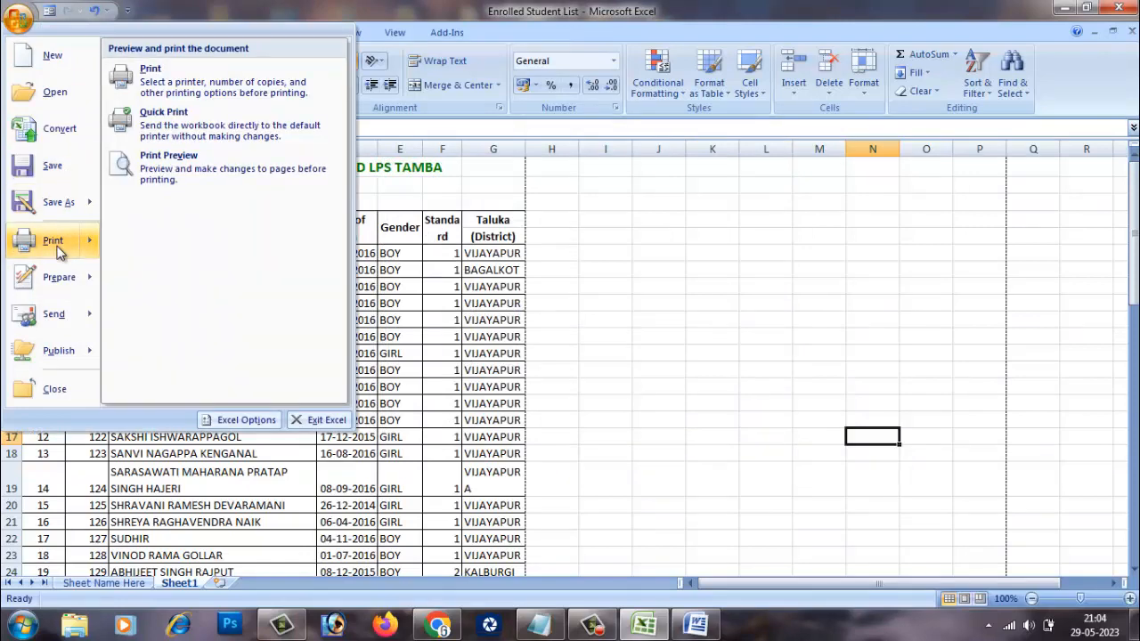
{"action": "left_click", "coordinate": [183, 172]}
{"action": "scroll", "coordinate": [621, 418], "scroll_direction": "down", "scroll_amount": 10}
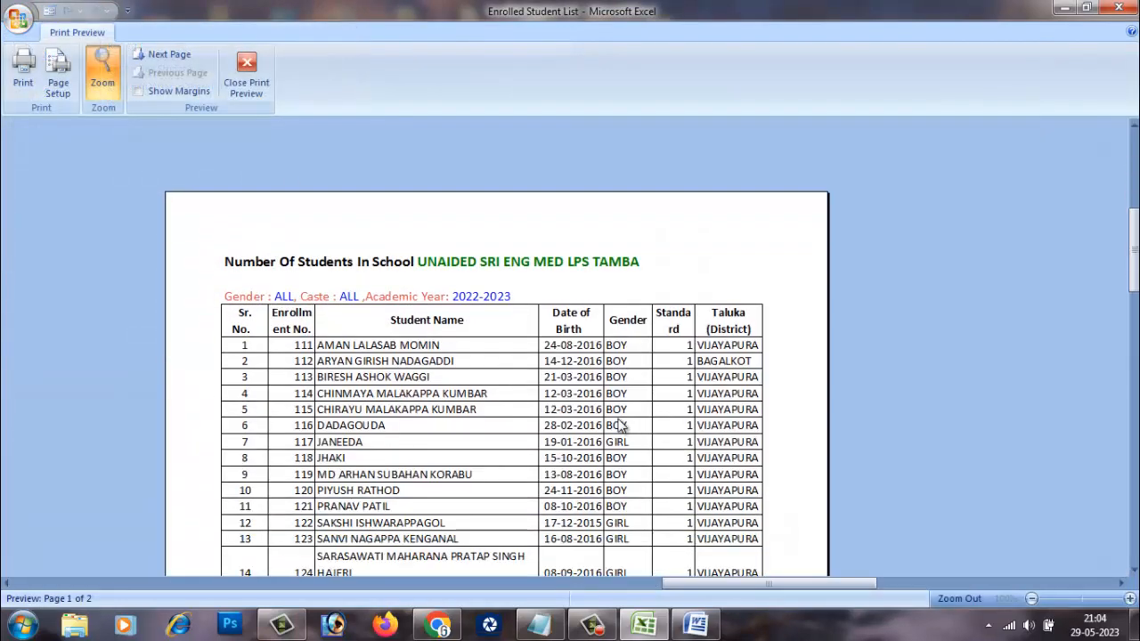
{"action": "scroll", "coordinate": [620, 428], "scroll_direction": "up", "scroll_amount": 10}
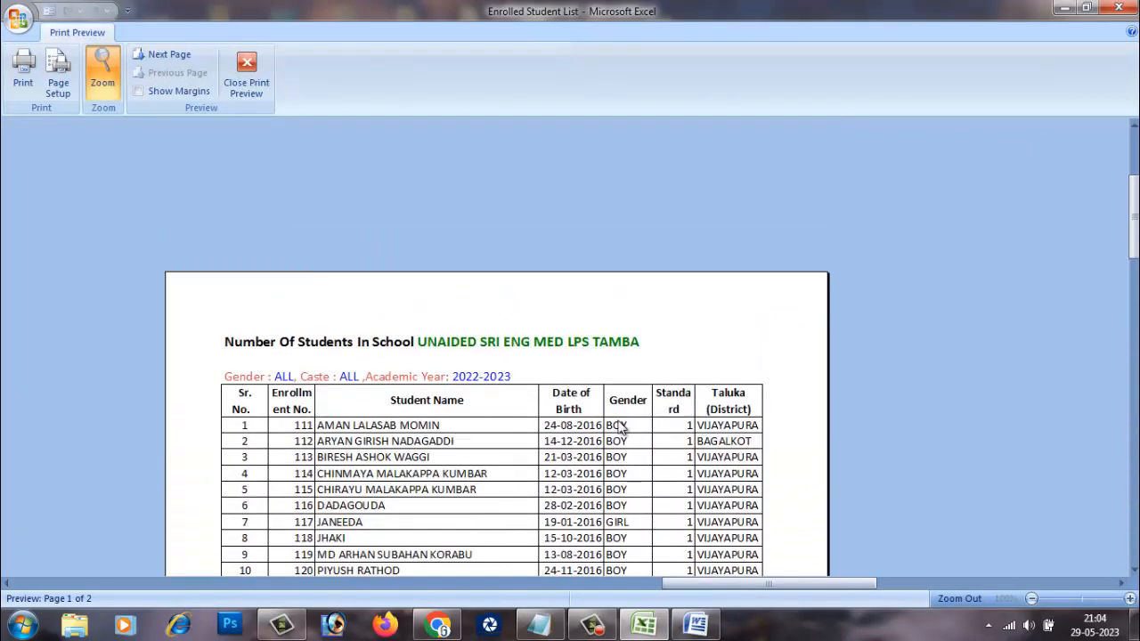
{"action": "scroll", "coordinate": [620, 427], "scroll_direction": "down", "scroll_amount": 3}
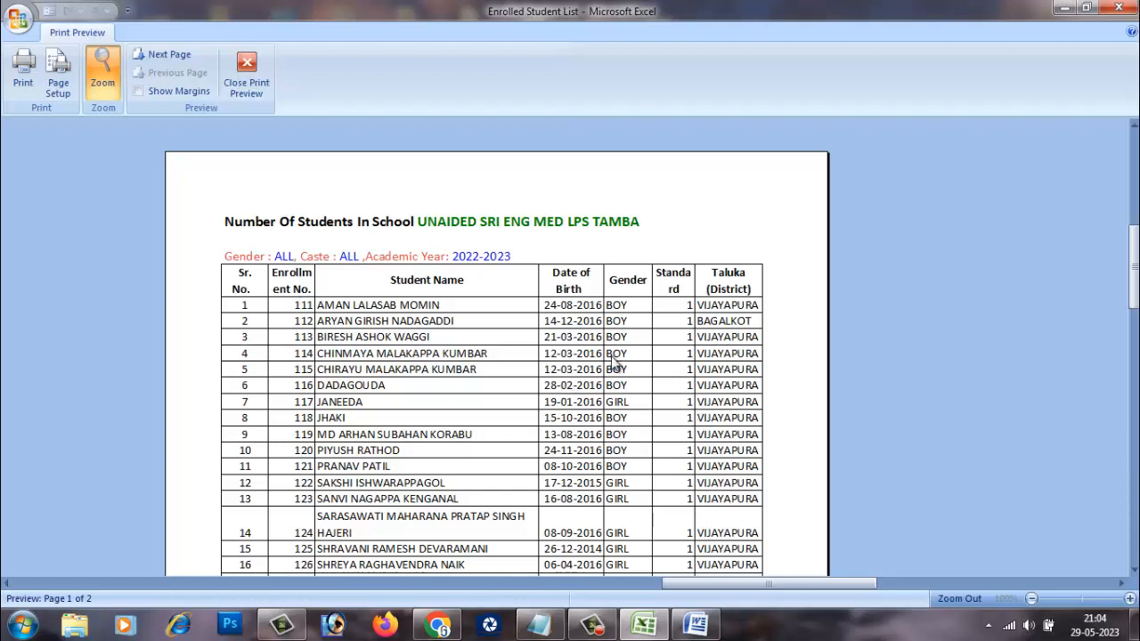
{"action": "left_click", "coordinate": [247, 78]}
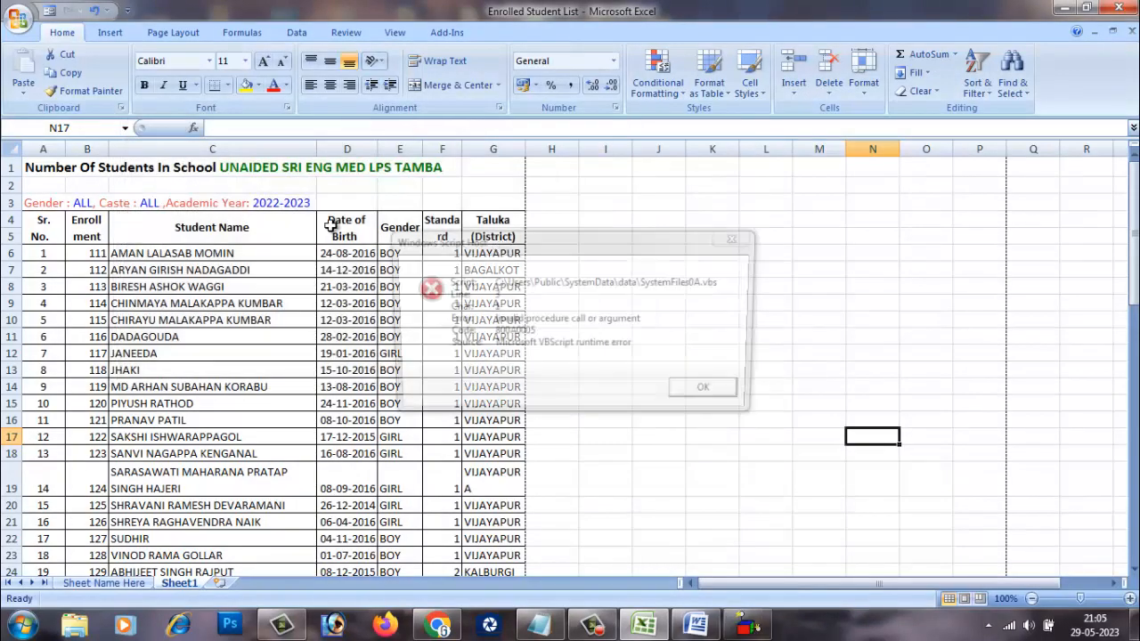
Dismiss the script error message and reduce the sheet's print scale to 35%.
{"action": "left_click", "coordinate": [738, 238]}
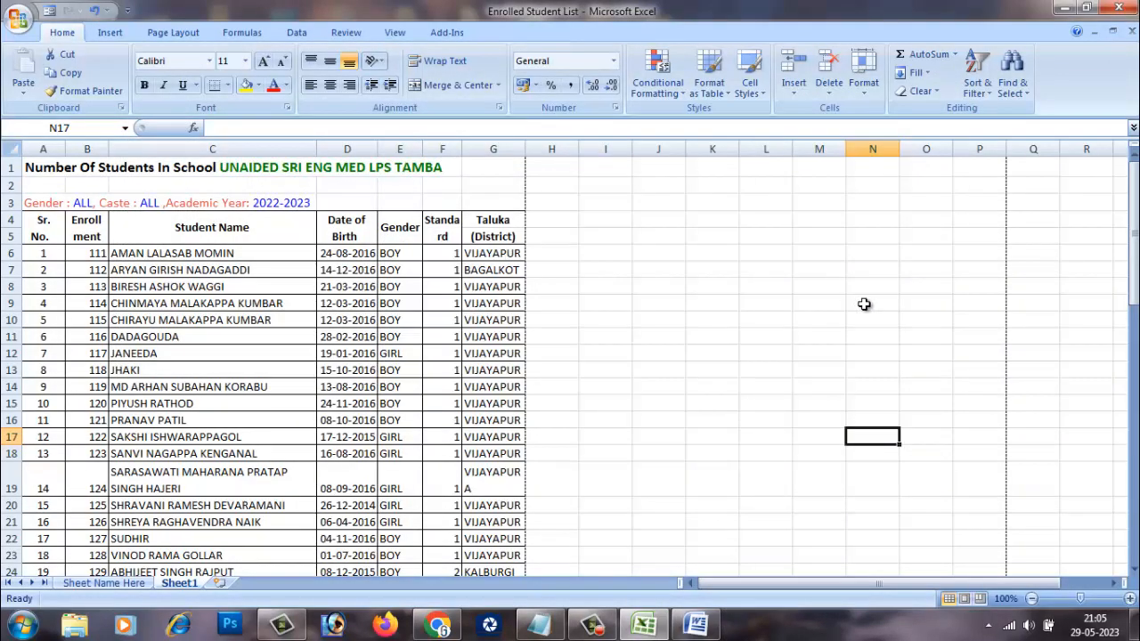
{"action": "left_click", "coordinate": [111, 33]}
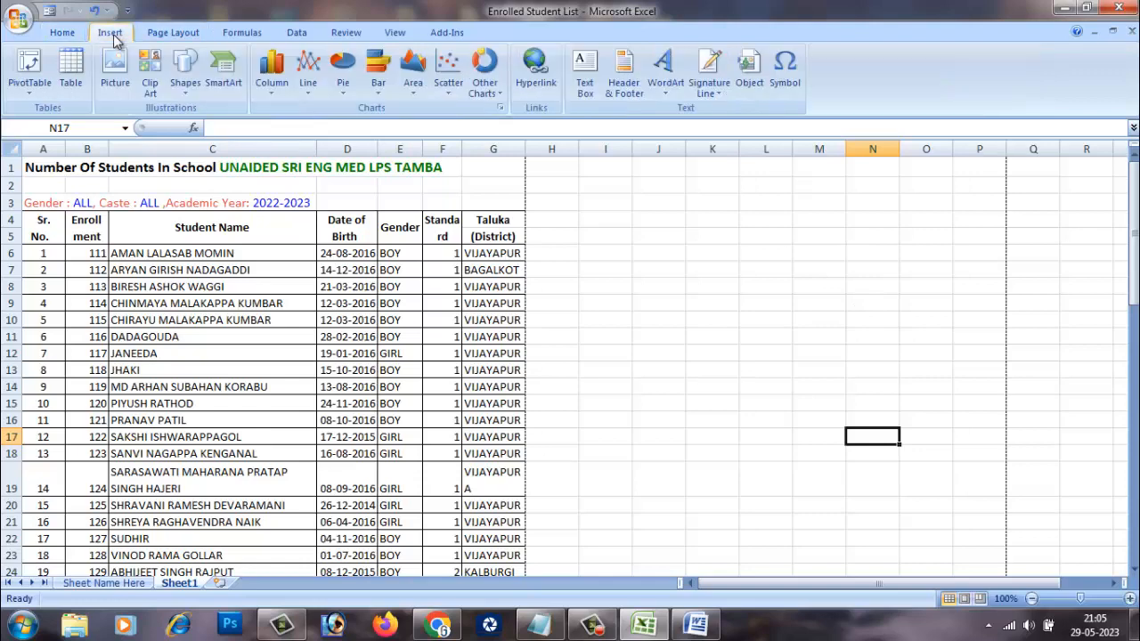
{"action": "left_click", "coordinate": [171, 33]}
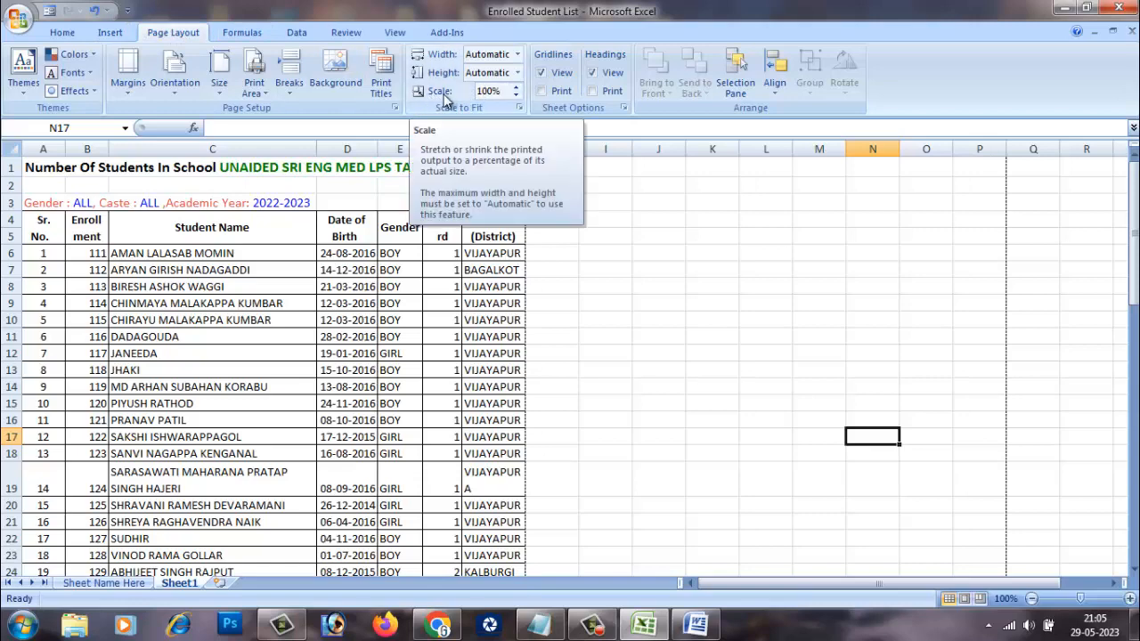
{"action": "left_click", "coordinate": [515, 94]}
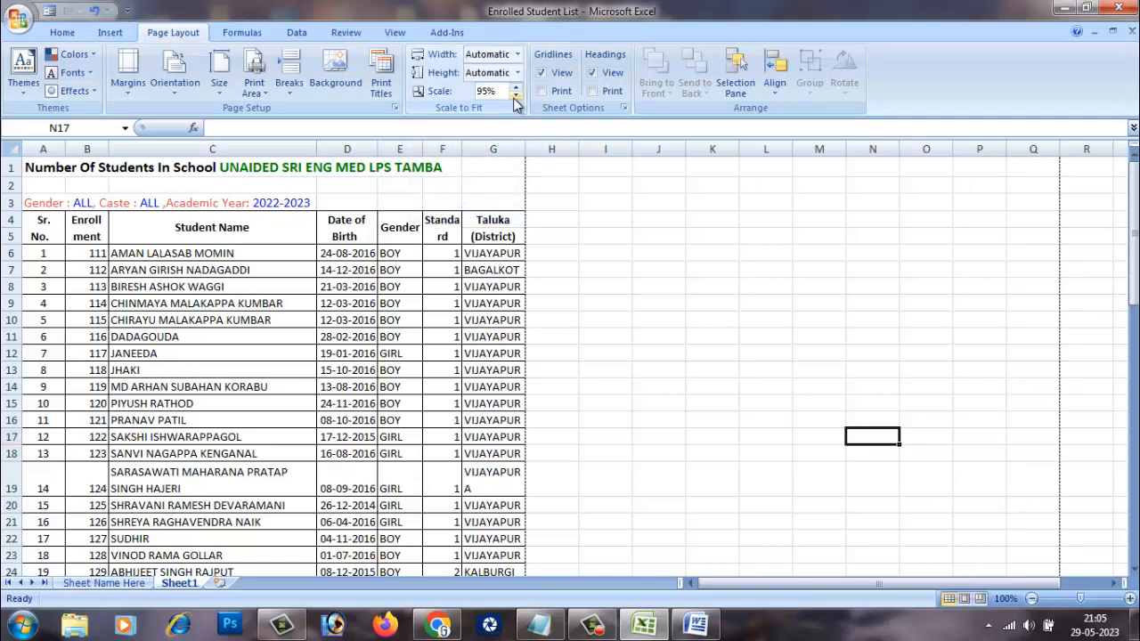
{"action": "left_click", "coordinate": [515, 95]}
{"action": "left_click", "coordinate": [515, 95]}
{"action": "left_click", "coordinate": [515, 95]}
{"action": "left_click", "coordinate": [515, 95]}
{"action": "left_click", "coordinate": [515, 95]}
{"action": "left_click", "coordinate": [515, 95]}
{"action": "left_click", "coordinate": [515, 95]}
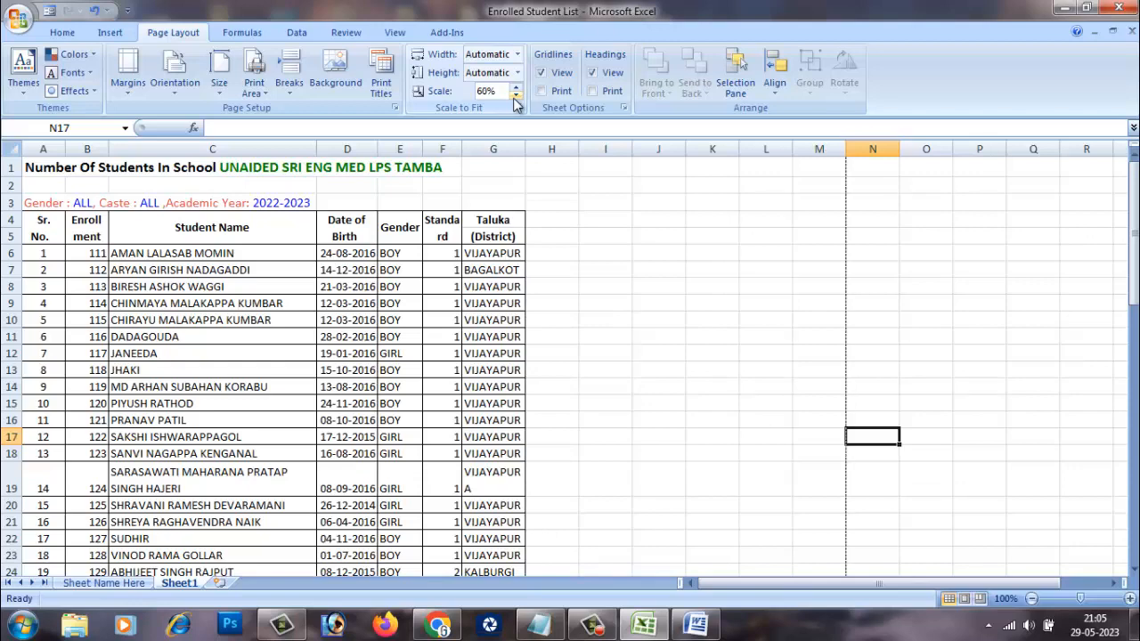
{"action": "left_click", "coordinate": [515, 95]}
{"action": "left_click", "coordinate": [515, 96]}
{"action": "left_click", "coordinate": [515, 95]}
{"action": "left_click", "coordinate": [515, 95]}
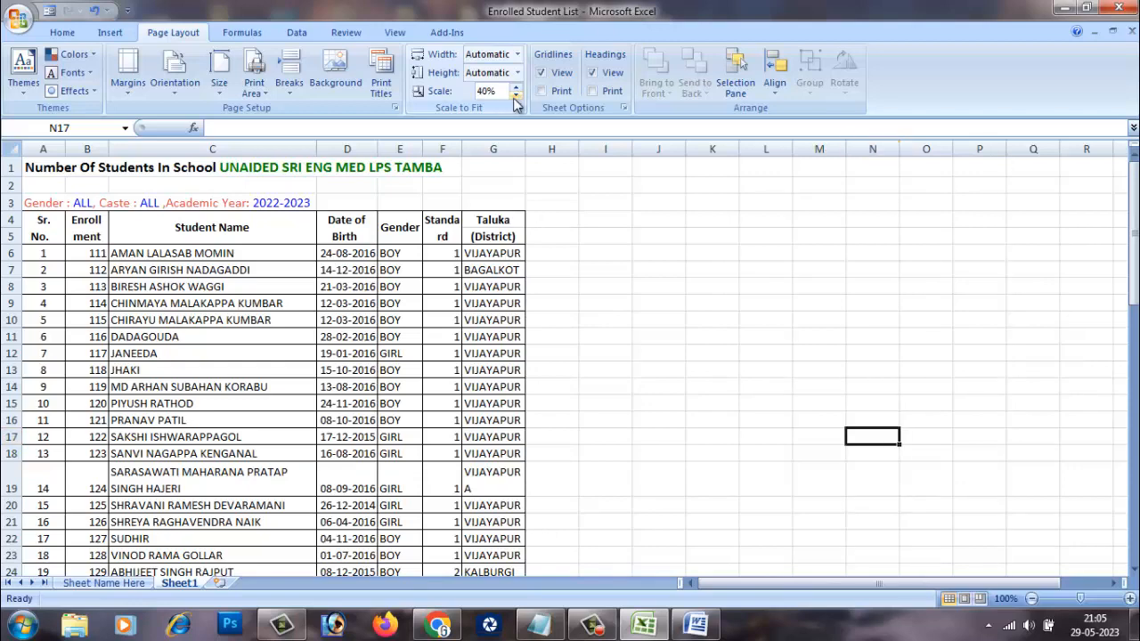
{"action": "left_click", "coordinate": [514, 95]}
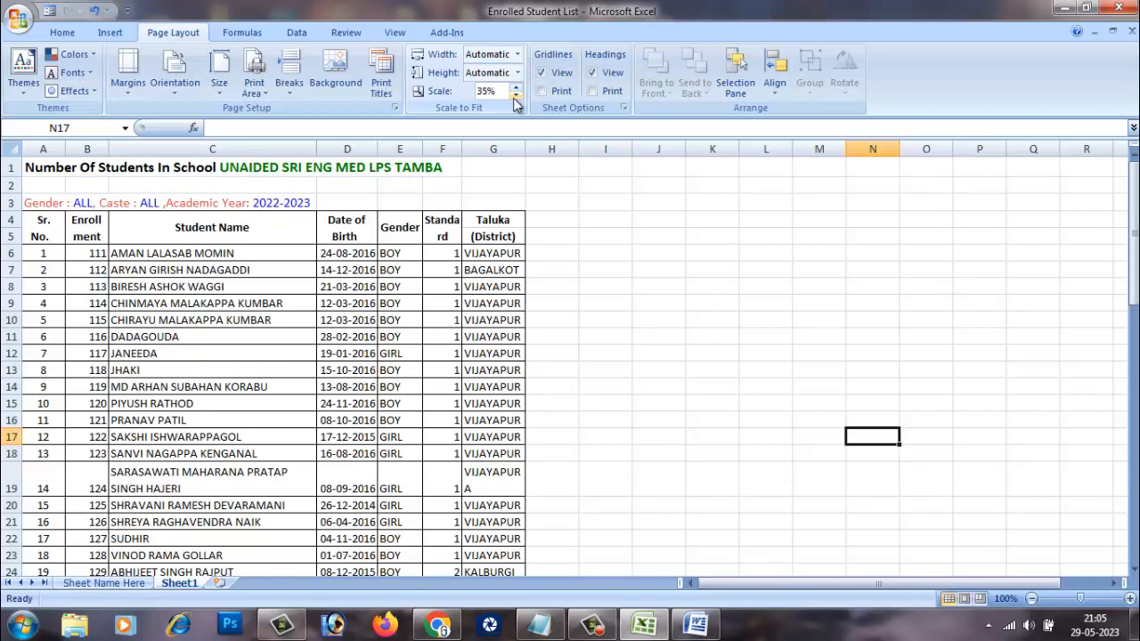
Open Print Preview, examine how the scaled-down student list fills the page, and close the preview.
{"action": "left_click", "coordinate": [19, 17]}
{"action": "mouse_move", "coordinate": [55, 240]}
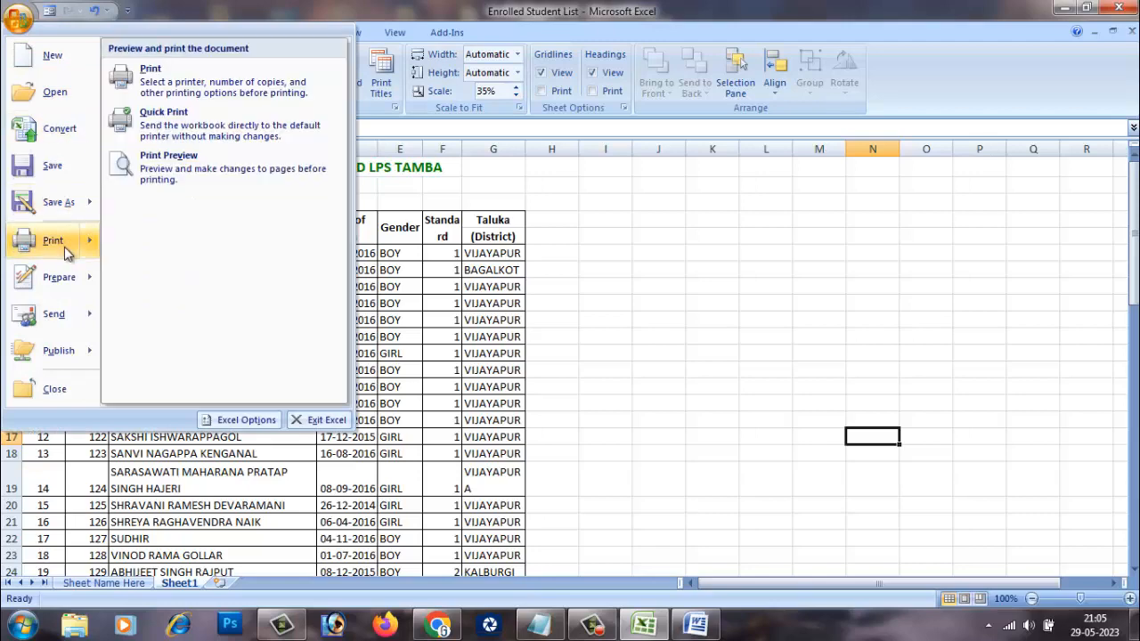
{"action": "left_click", "coordinate": [156, 160]}
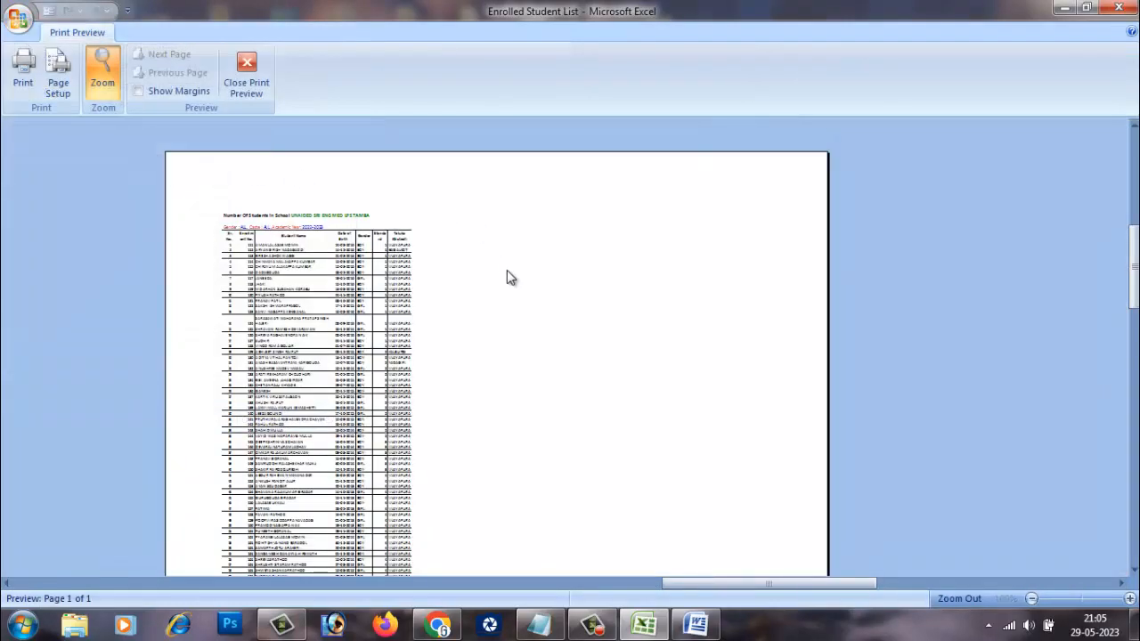
{"action": "left_click", "coordinate": [330, 297]}
{"action": "left_click", "coordinate": [458, 285]}
{"action": "scroll", "coordinate": [485, 299], "scroll_direction": "up", "scroll_amount": 5}
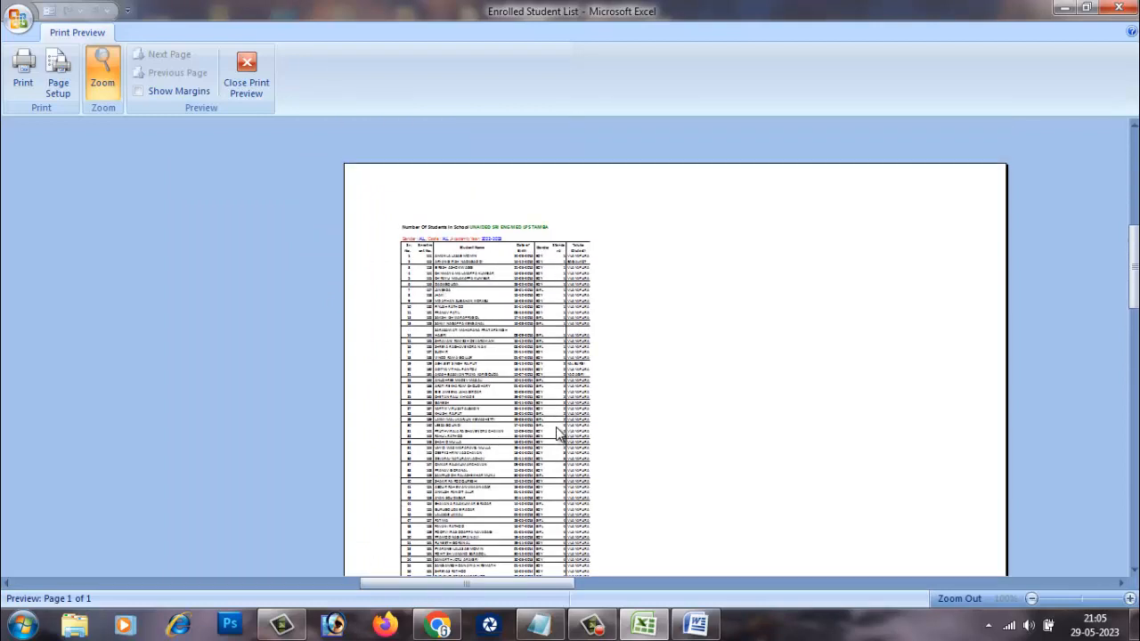
{"action": "scroll", "coordinate": [559, 432], "scroll_direction": "down", "scroll_amount": 3}
{"action": "left_click", "coordinate": [254, 73]}
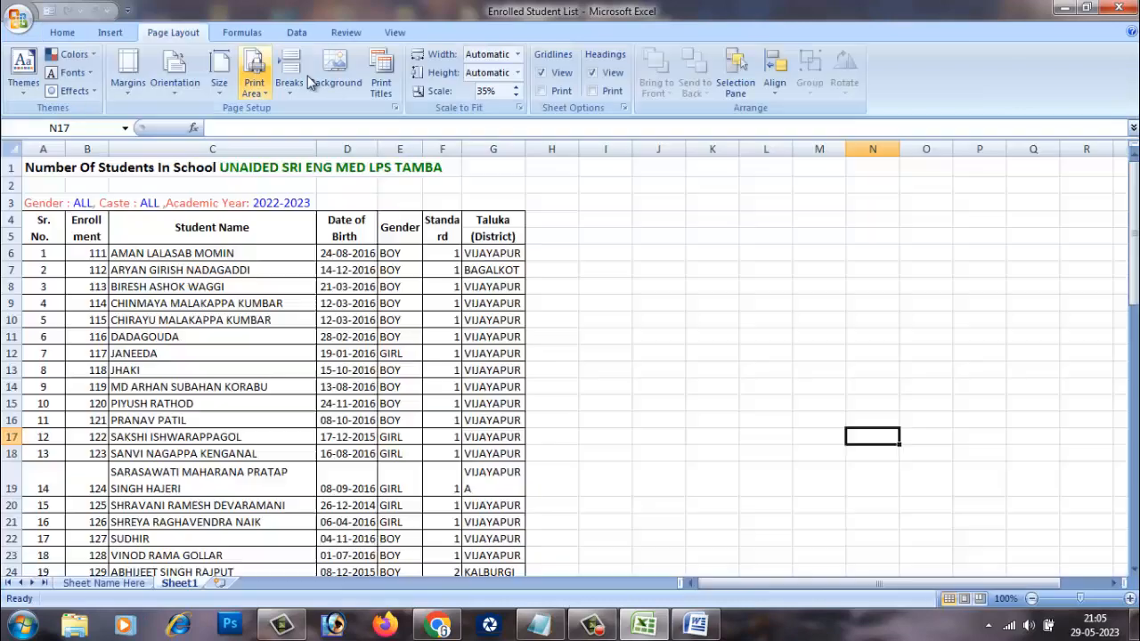
Raise the sheet's print scale to 85%.
{"action": "left_click", "coordinate": [515, 88]}
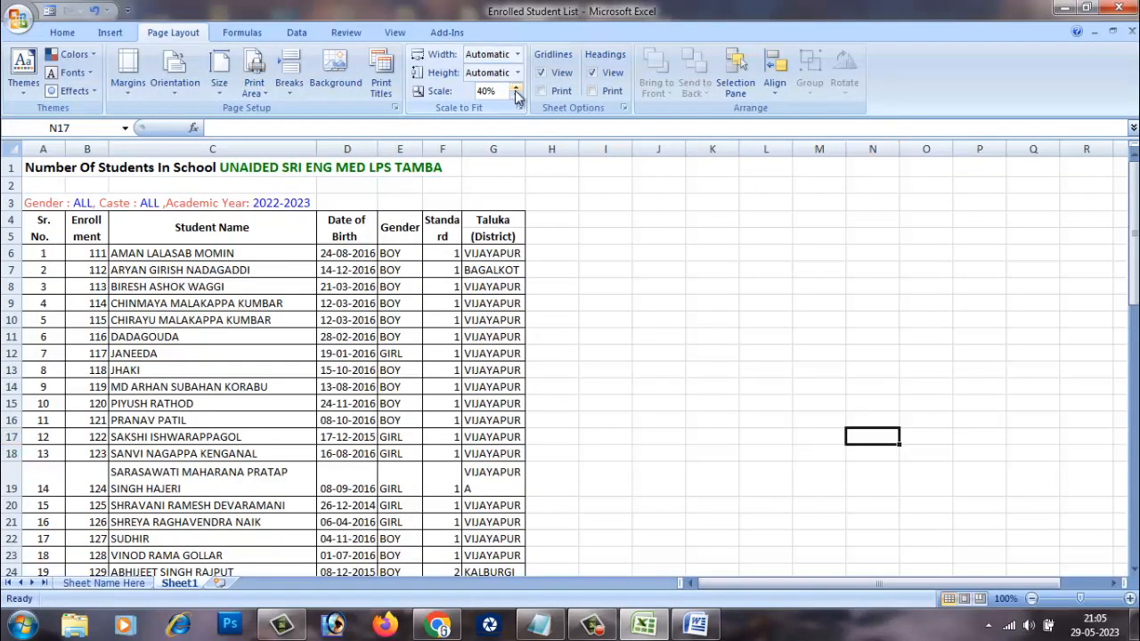
{"action": "left_click", "coordinate": [515, 88]}
{"action": "left_click", "coordinate": [515, 87]}
{"action": "left_click", "coordinate": [515, 88]}
{"action": "left_click", "coordinate": [515, 87]}
{"action": "left_click", "coordinate": [515, 87]}
{"action": "left_click", "coordinate": [515, 87]}
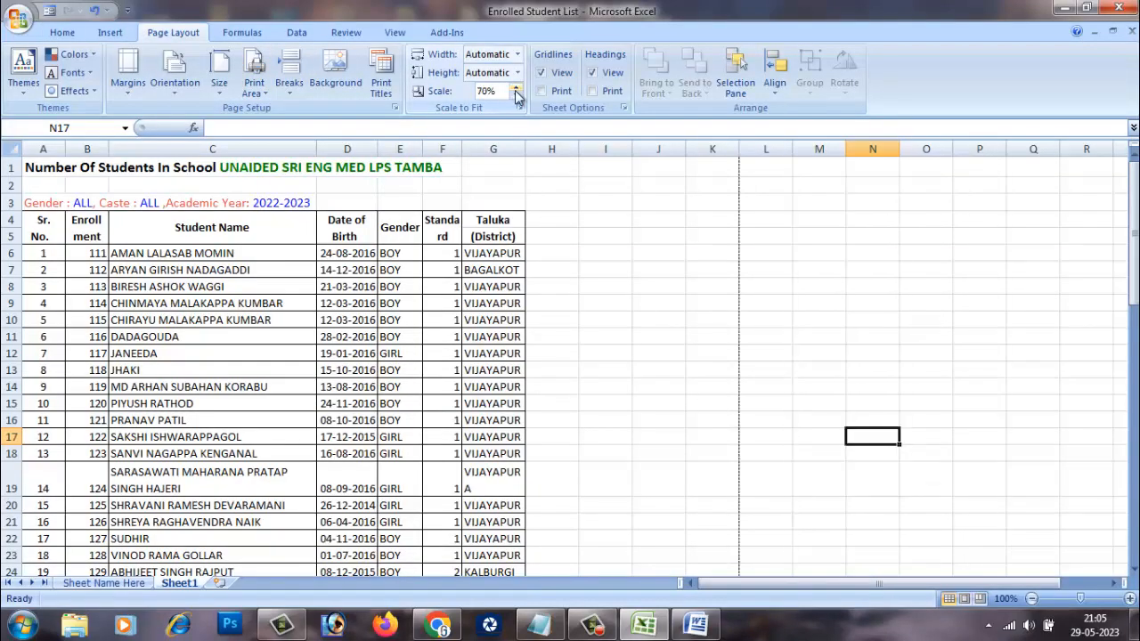
{"action": "left_click", "coordinate": [515, 87]}
{"action": "left_click", "coordinate": [515, 87]}
{"action": "left_click", "coordinate": [515, 87]}
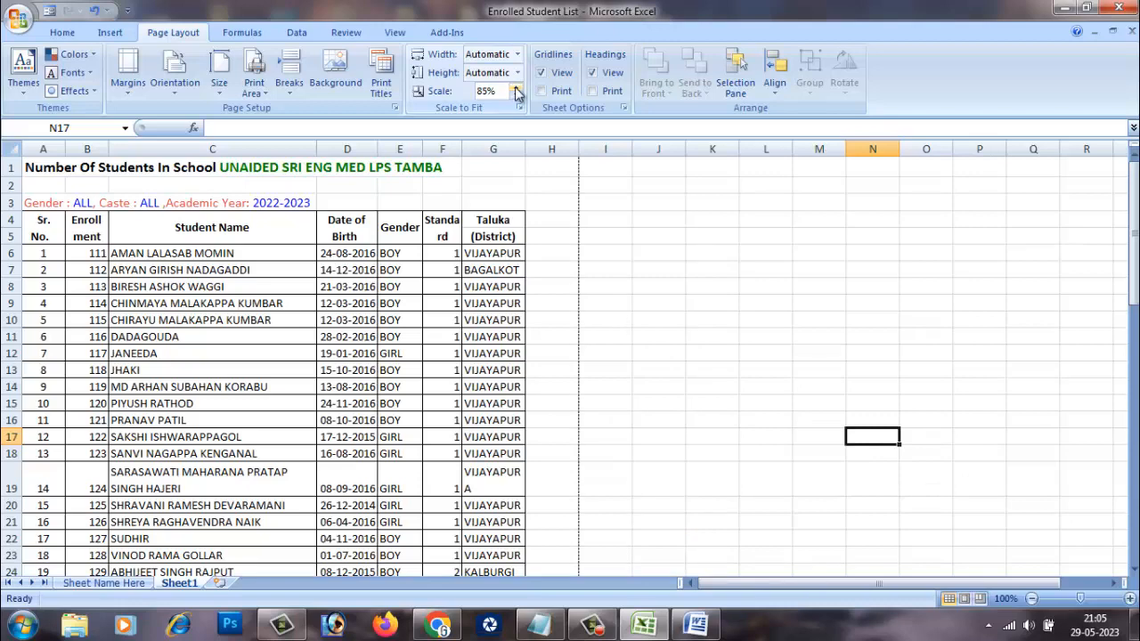
Fit the printout to a height of 2 pages and a width of 3 pages.
{"action": "left_click", "coordinate": [517, 73]}
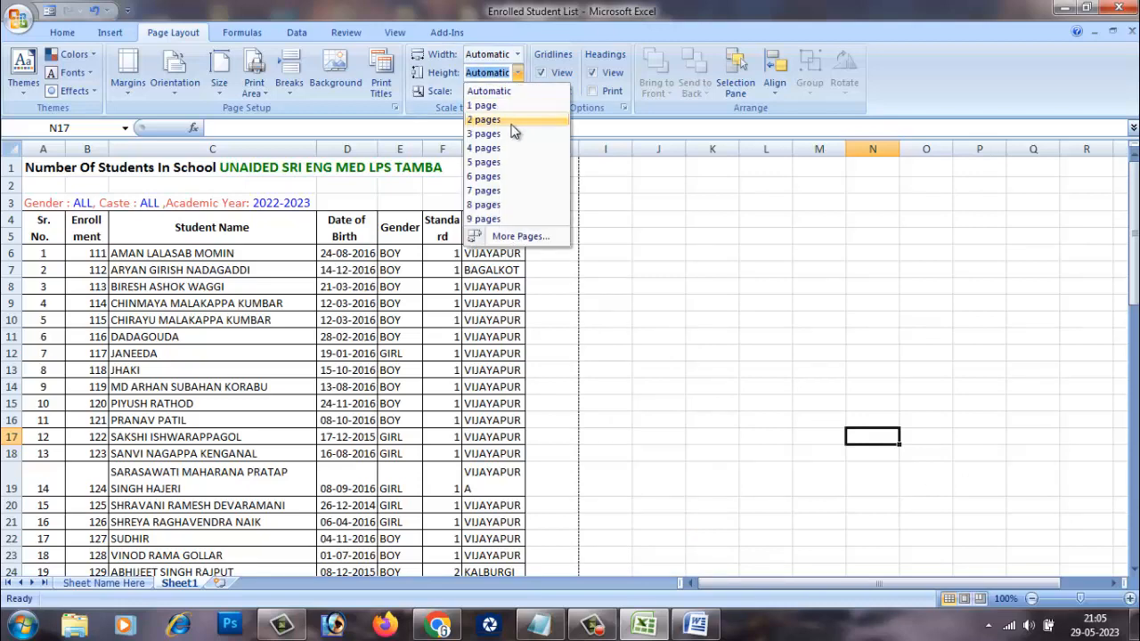
{"action": "left_click", "coordinate": [512, 120]}
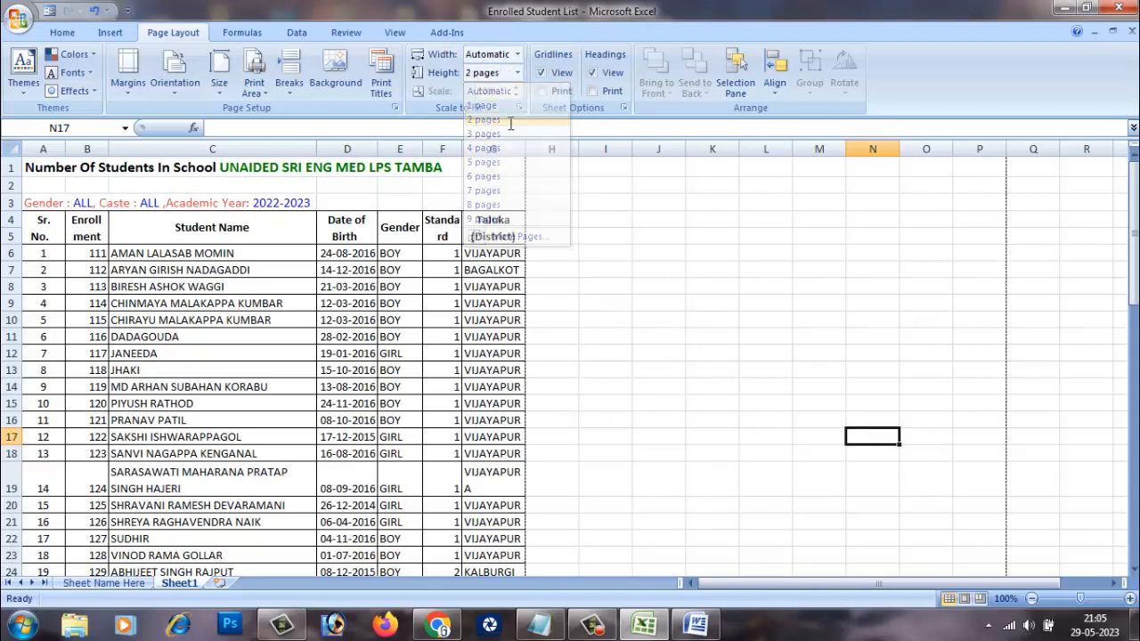
{"action": "left_click", "coordinate": [521, 55]}
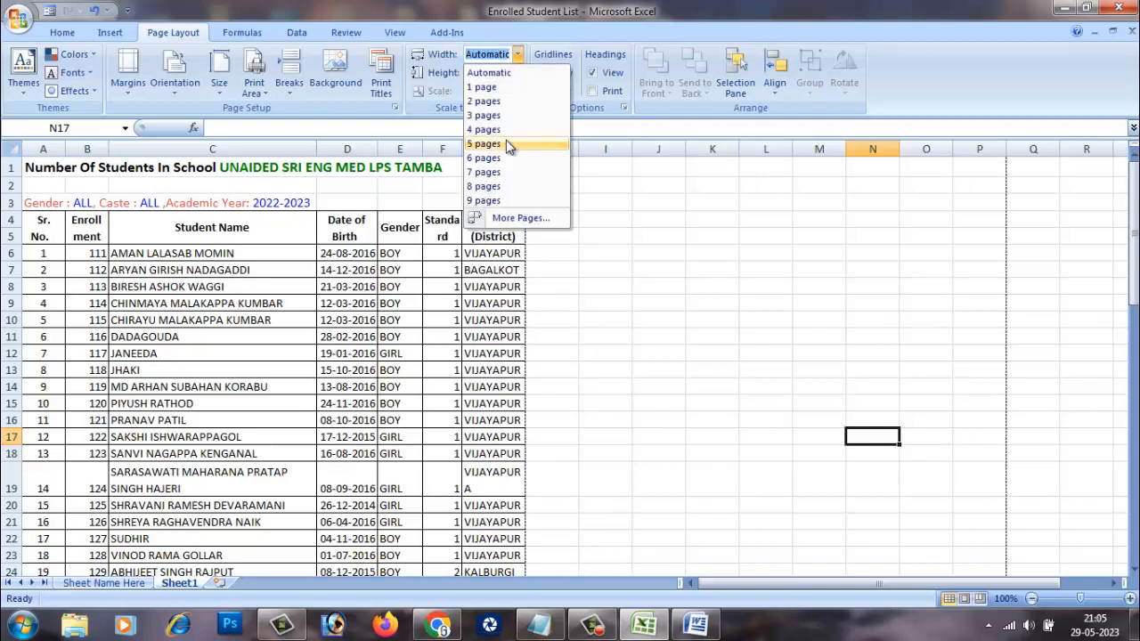
{"action": "left_click", "coordinate": [505, 114]}
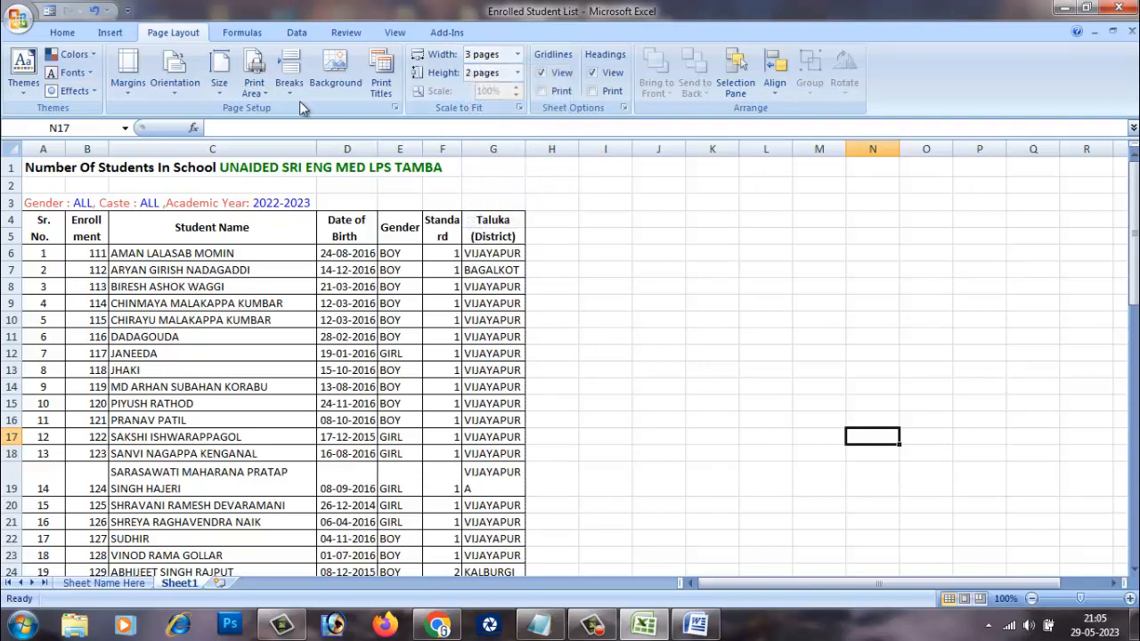
Open Print Preview, look over both pages of the student list, and close the preview.
{"action": "left_click", "coordinate": [19, 19]}
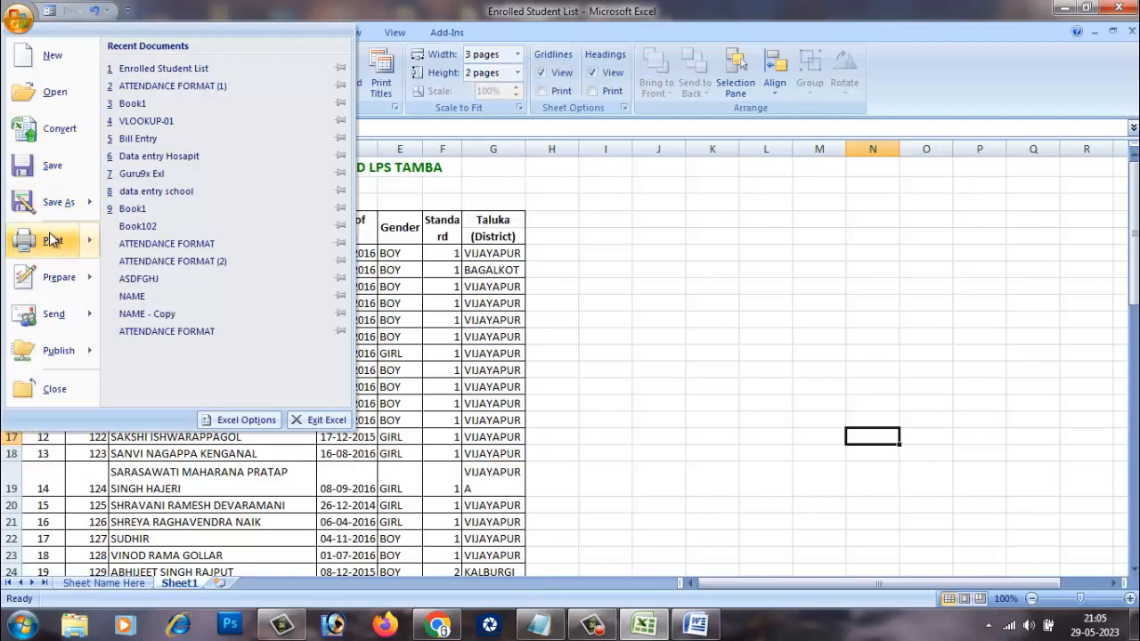
{"action": "mouse_move", "coordinate": [53, 240]}
{"action": "left_click", "coordinate": [195, 175]}
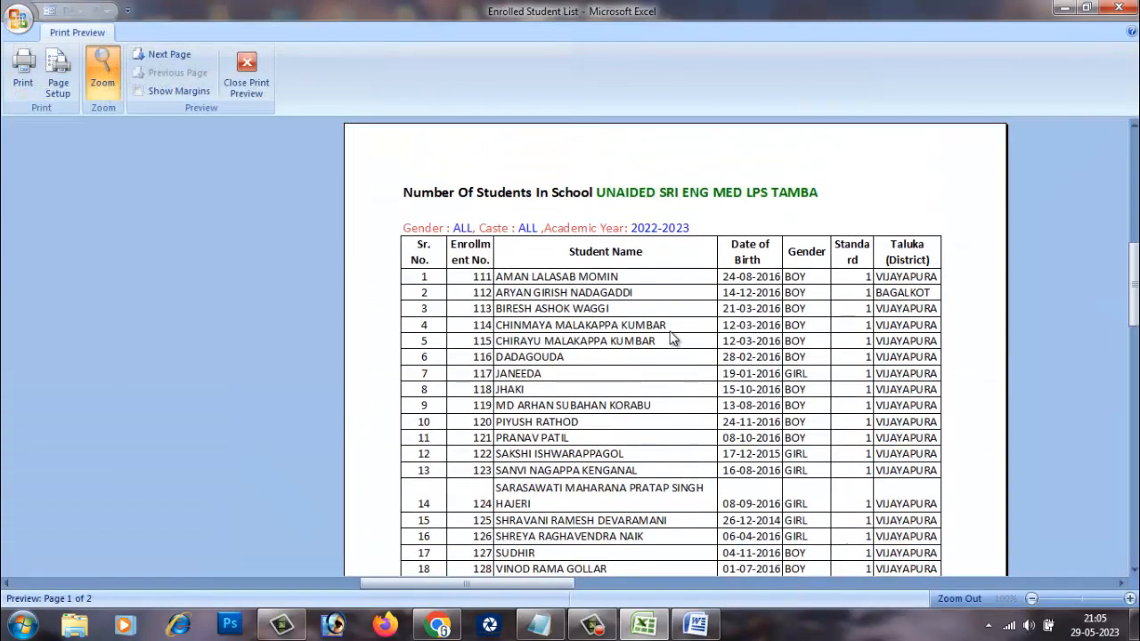
{"action": "scroll", "coordinate": [673, 336], "scroll_direction": "down", "scroll_amount": 10}
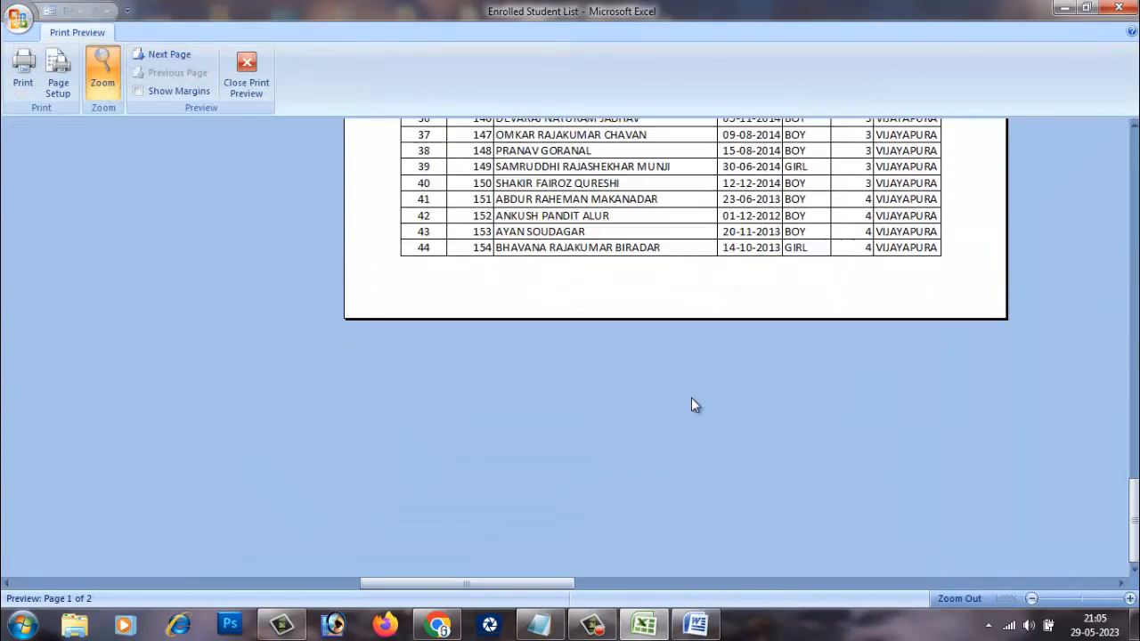
{"action": "left_click", "coordinate": [146, 54]}
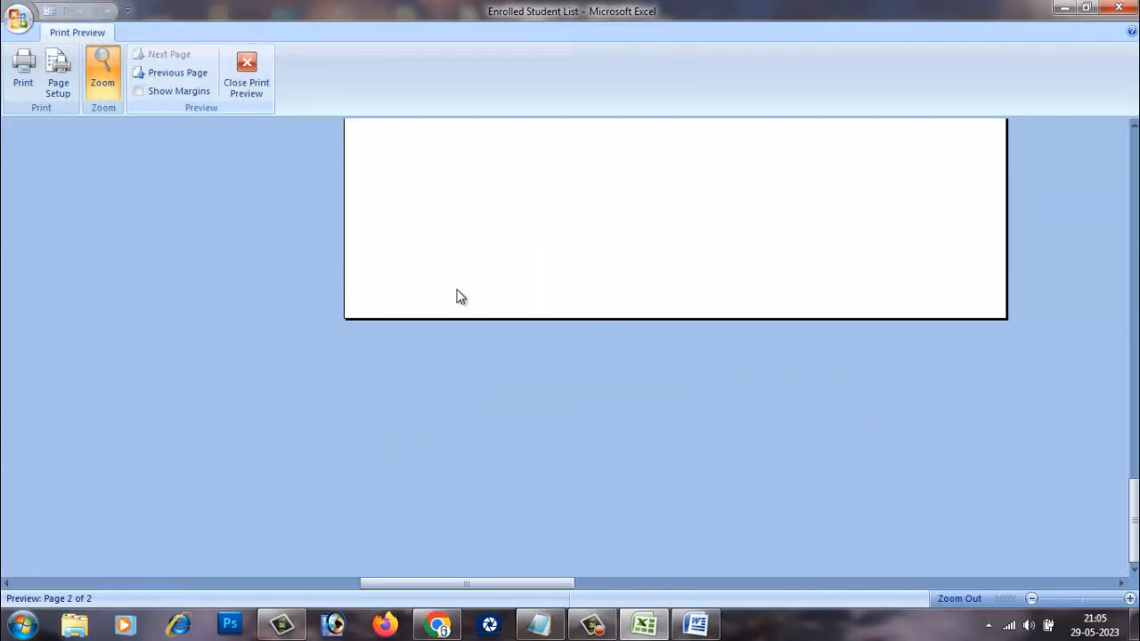
{"action": "scroll", "coordinate": [471, 301], "scroll_direction": "up", "scroll_amount": 5}
{"action": "scroll", "coordinate": [477, 299], "scroll_direction": "up", "scroll_amount": 5}
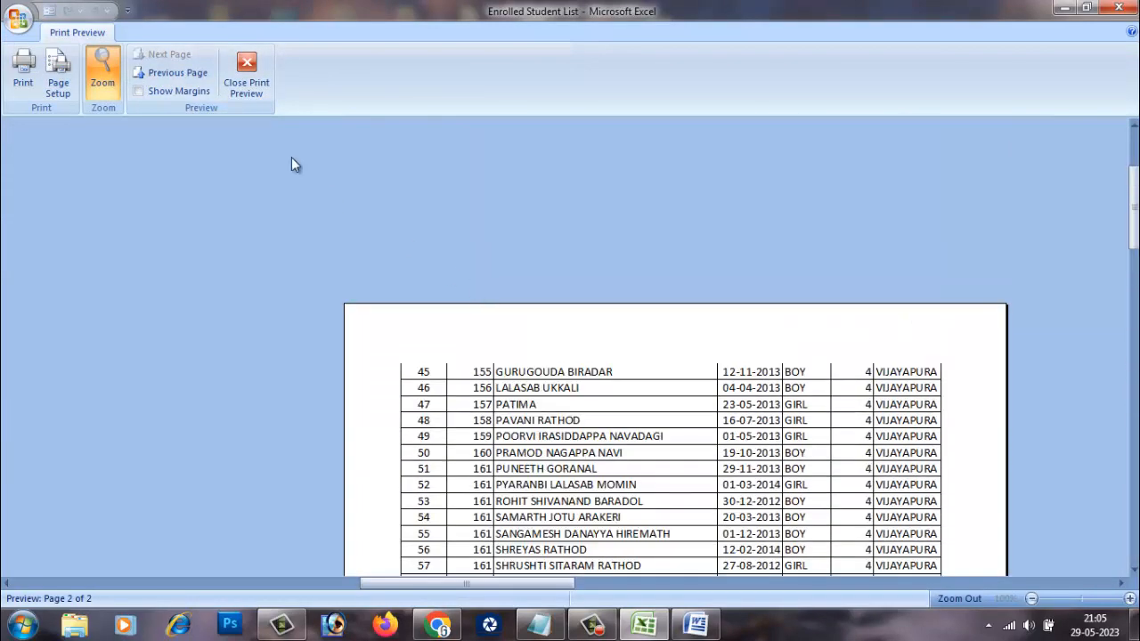
{"action": "left_click", "coordinate": [246, 72]}
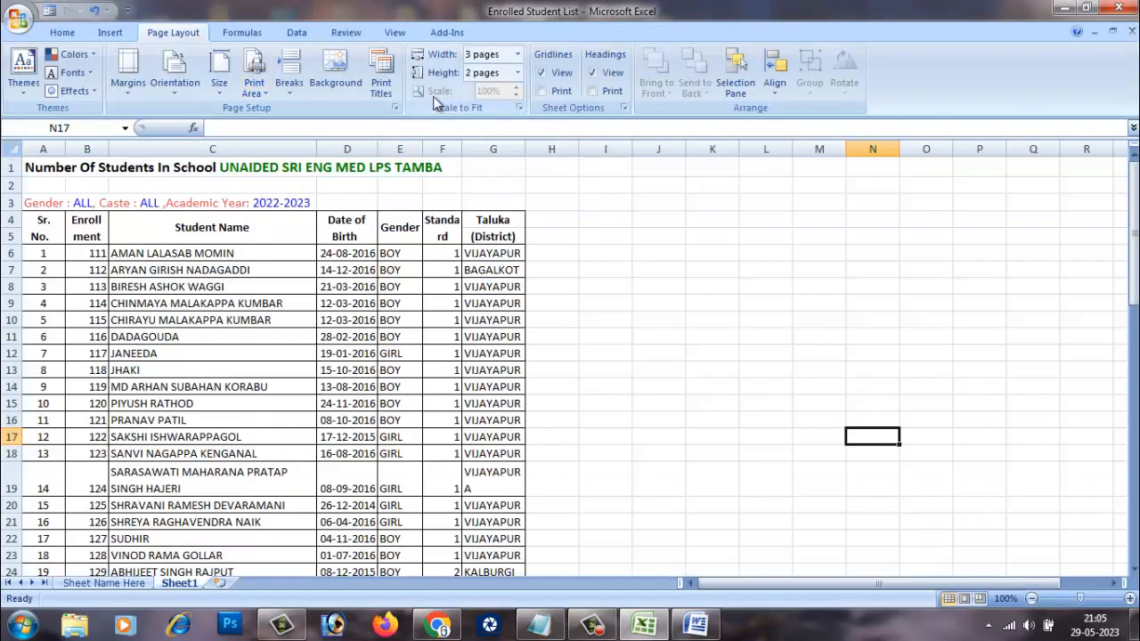
Select cell I6, try turning on gridline printing for the sheet, and switch it off again.
{"action": "left_click", "coordinate": [623, 255]}
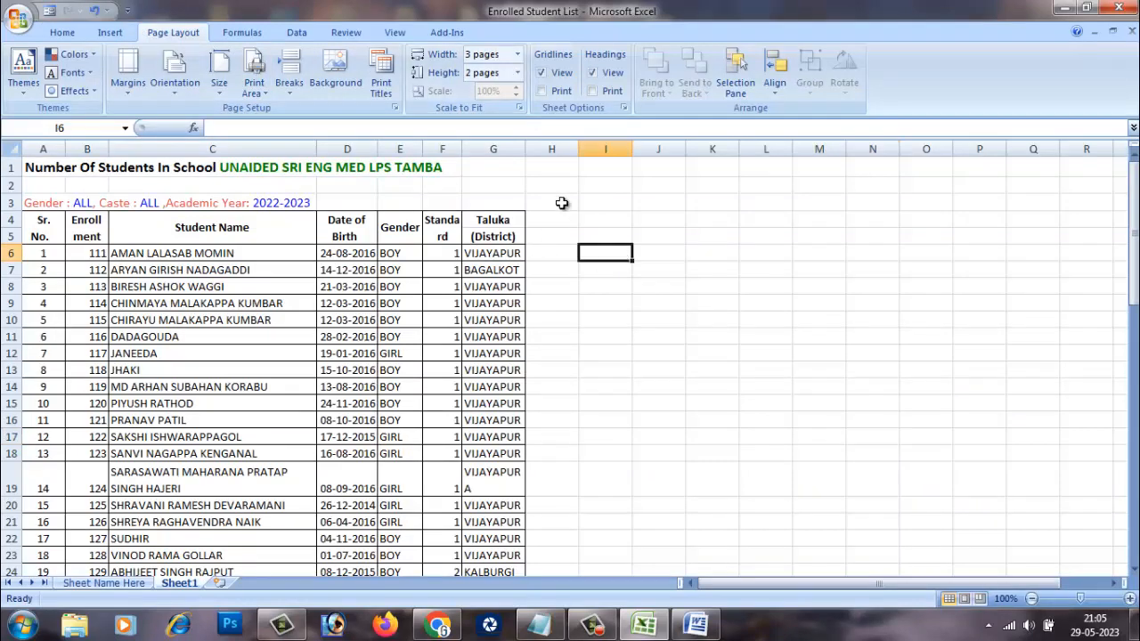
{"action": "left_click", "coordinate": [552, 96]}
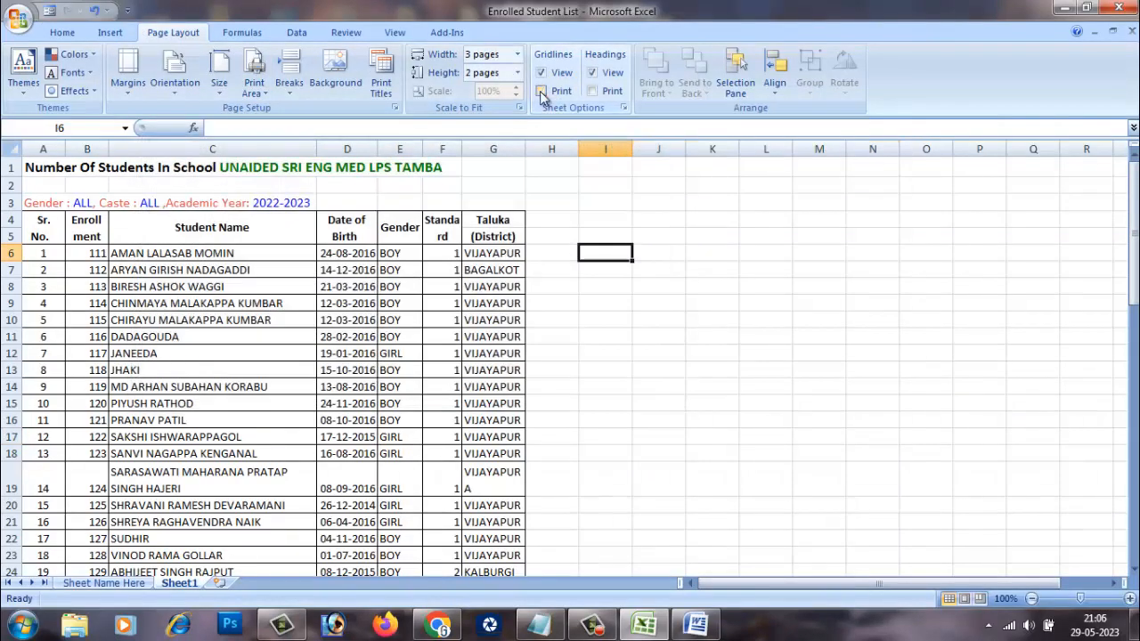
{"action": "left_click", "coordinate": [543, 92]}
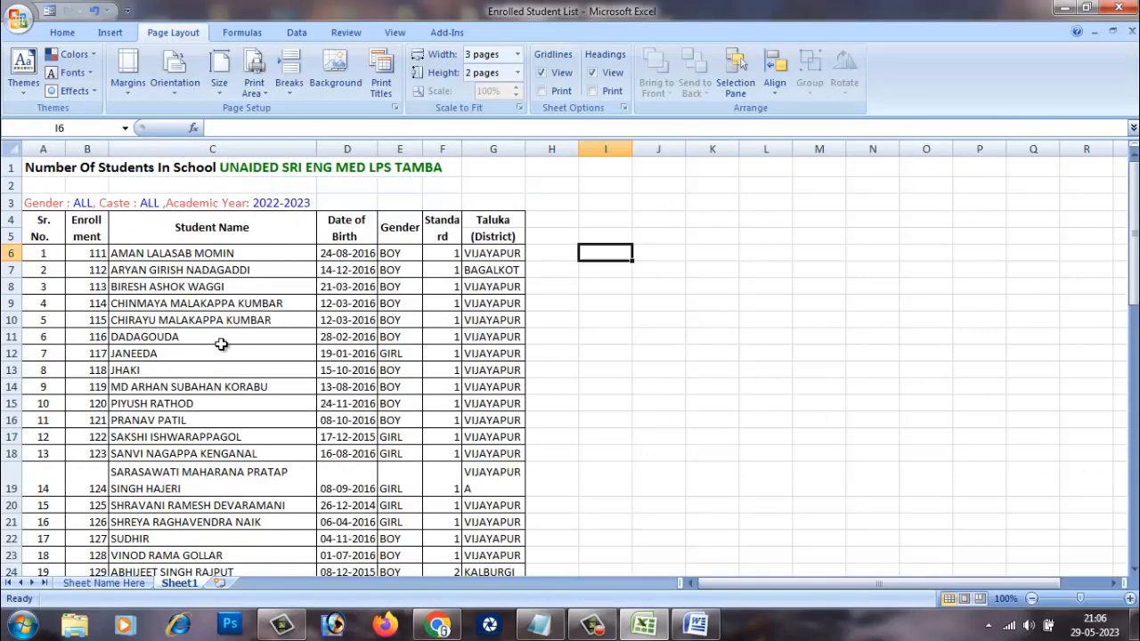
{"action": "scroll", "coordinate": [222, 343], "scroll_direction": "down", "scroll_amount": 2}
{"action": "scroll", "coordinate": [222, 343], "scroll_direction": "up", "scroll_amount": 2}
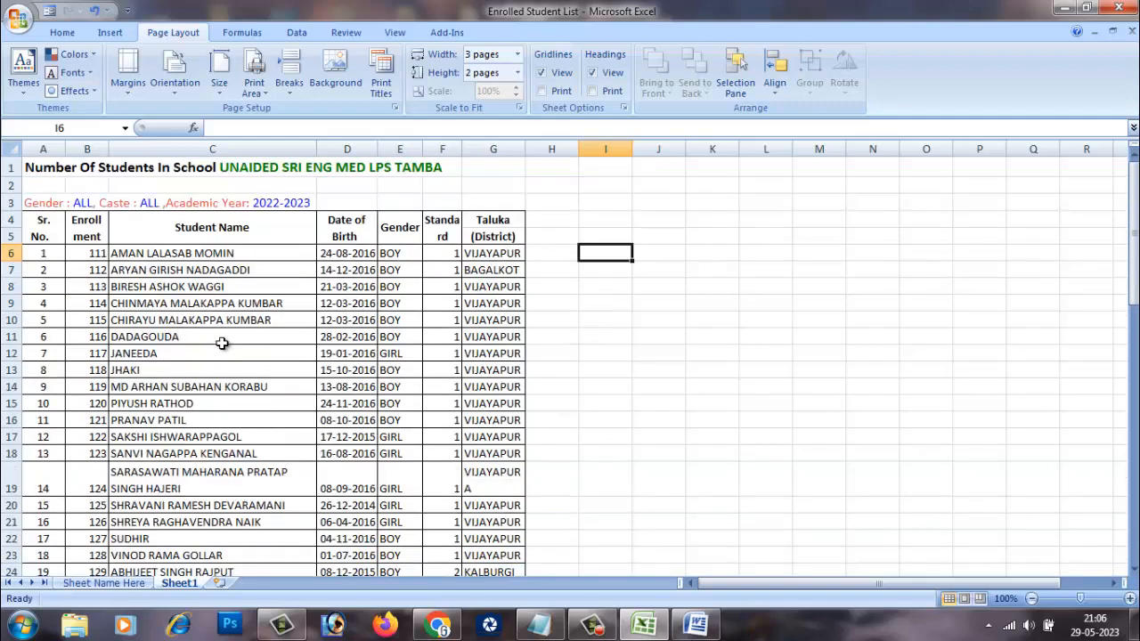